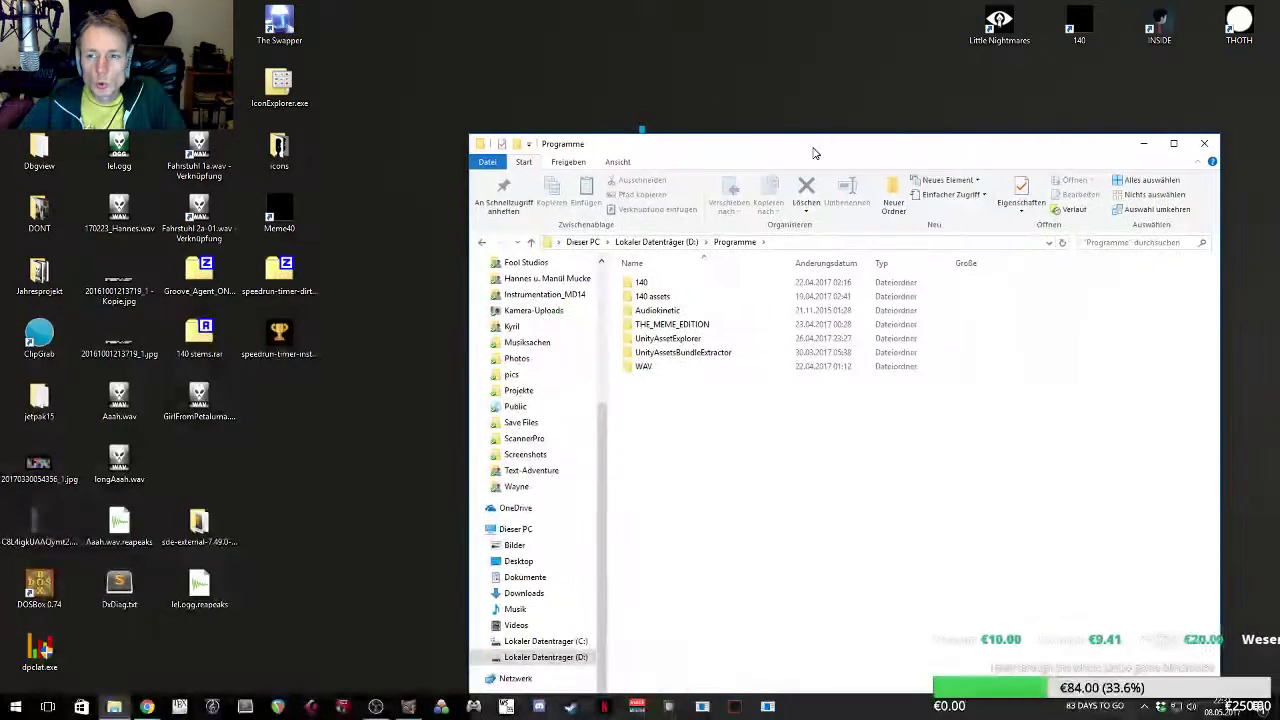
# - Open the UnityAssetExplorer folder inside Programme and launch UnityAssetsExplorer1.5.exe
pyautogui.moveTo(811, 151); pyautogui.dragTo(591, 88)
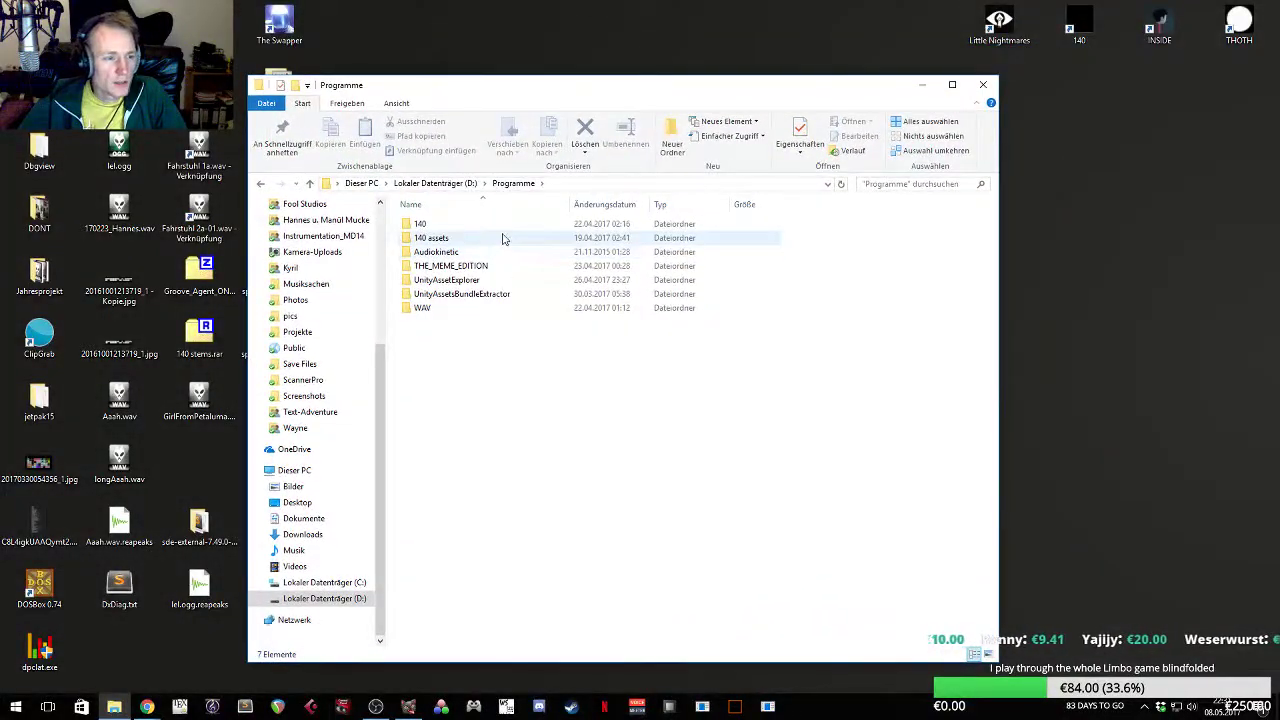
pyautogui.click(447, 286)
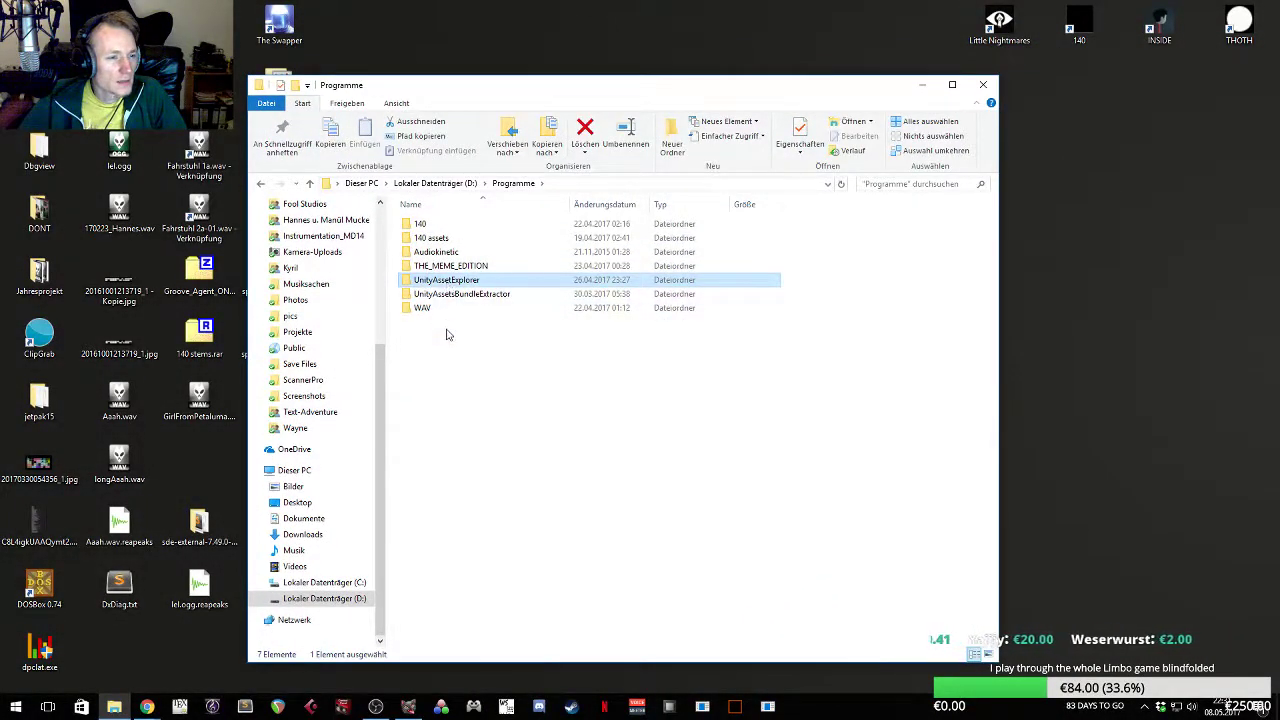
pyautogui.doubleClick(447, 286)
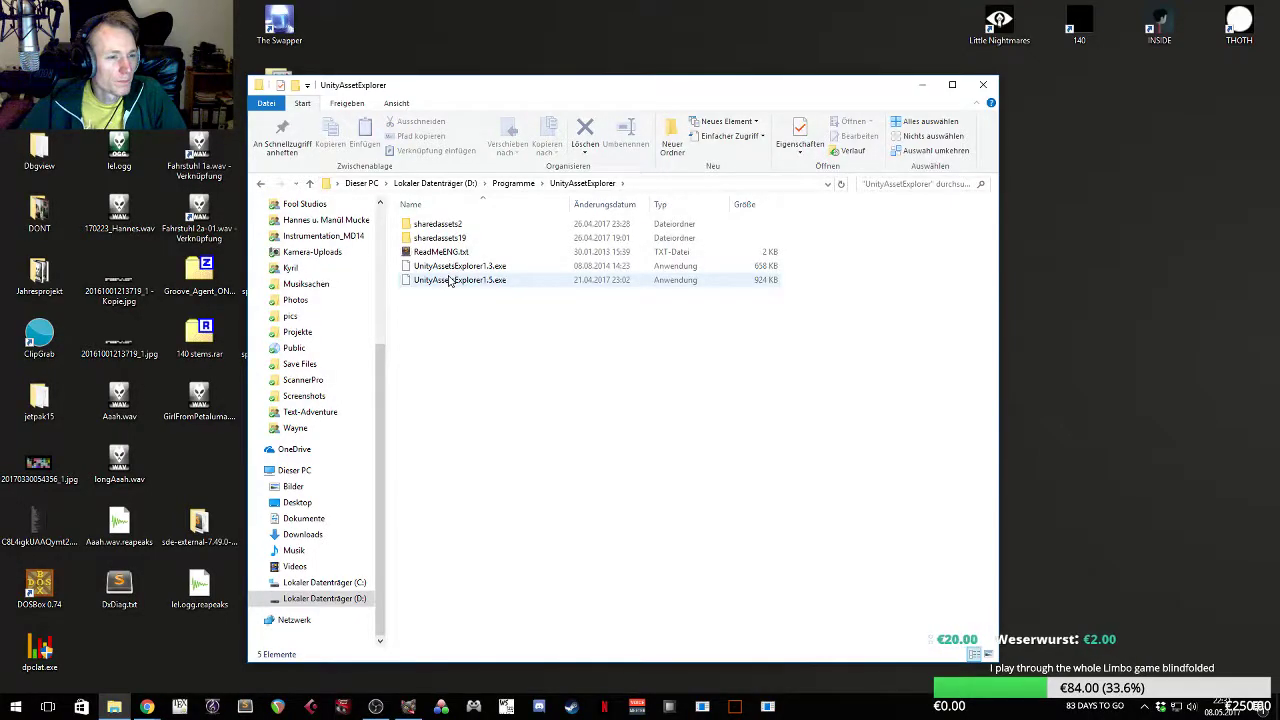
pyautogui.click(486, 281)
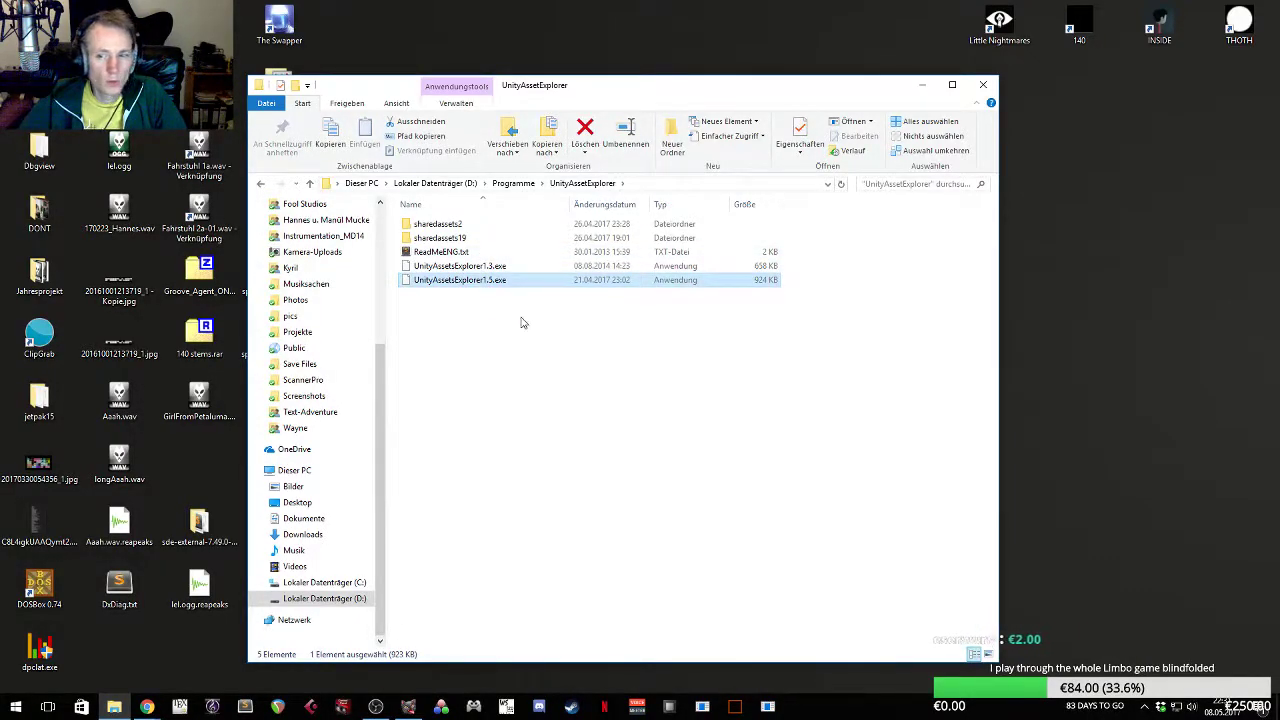
pyautogui.press('Return')
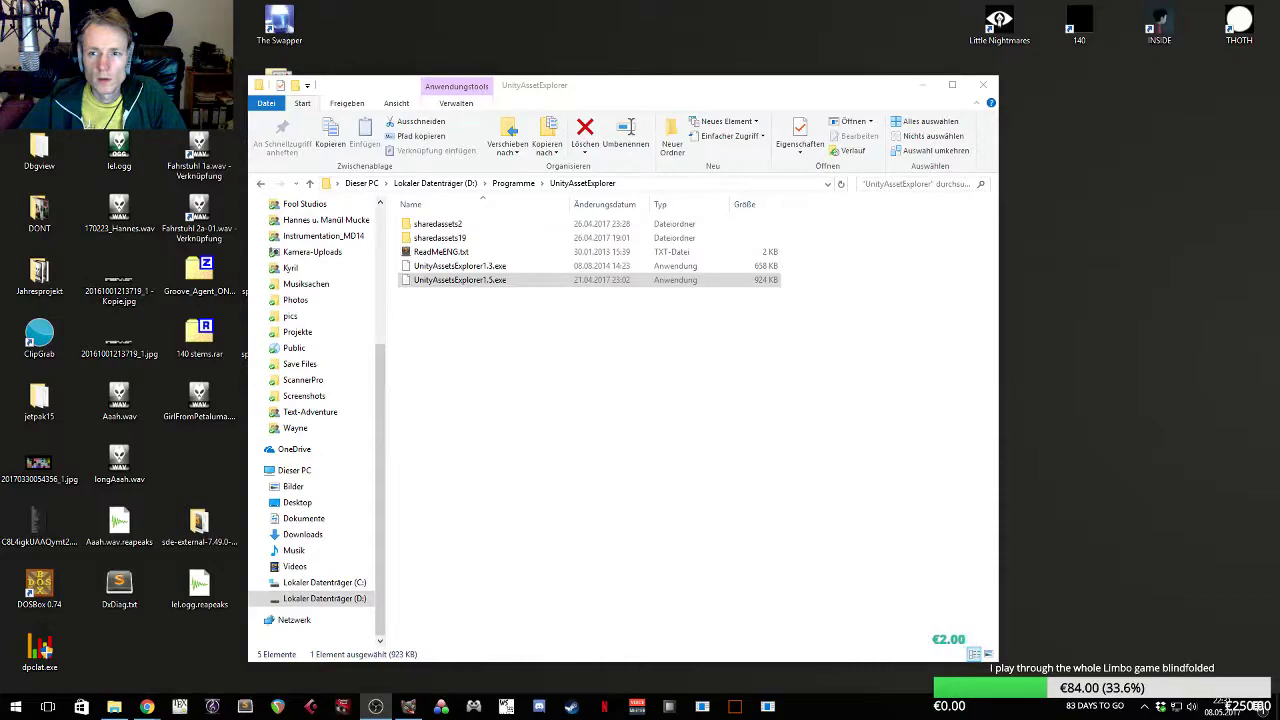
pyautogui.click(490, 281)
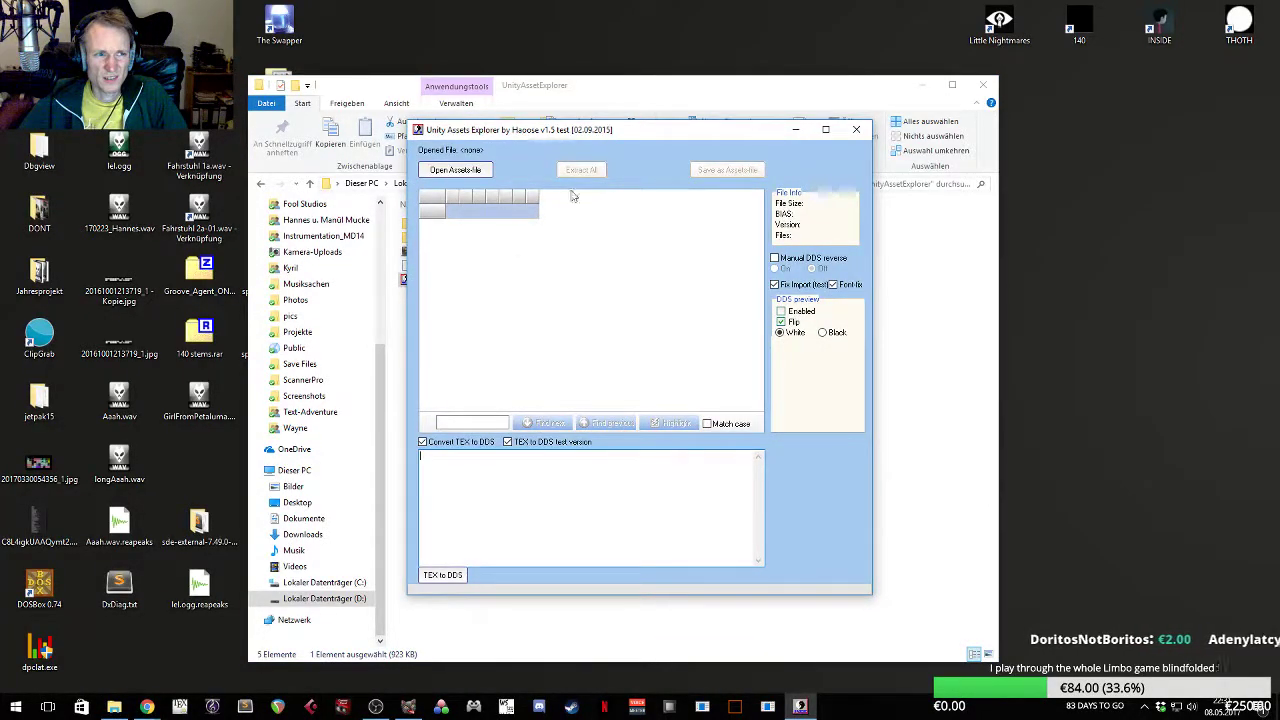
# - Open the assets file sharedassets0.assets from the game's 140_Data folder in Unity Assets Explorer
pyautogui.moveTo(620, 130); pyautogui.dragTo(836, 84)
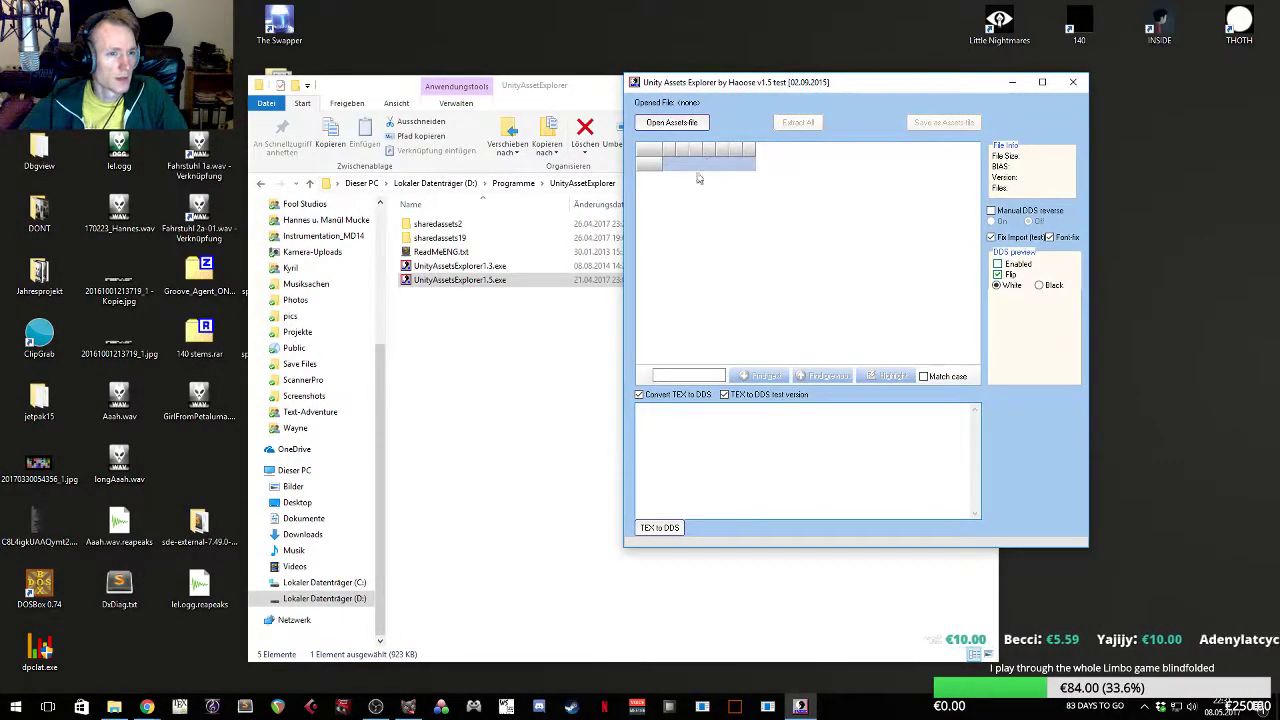
pyautogui.moveTo(708, 75); pyautogui.dragTo(750, 92)
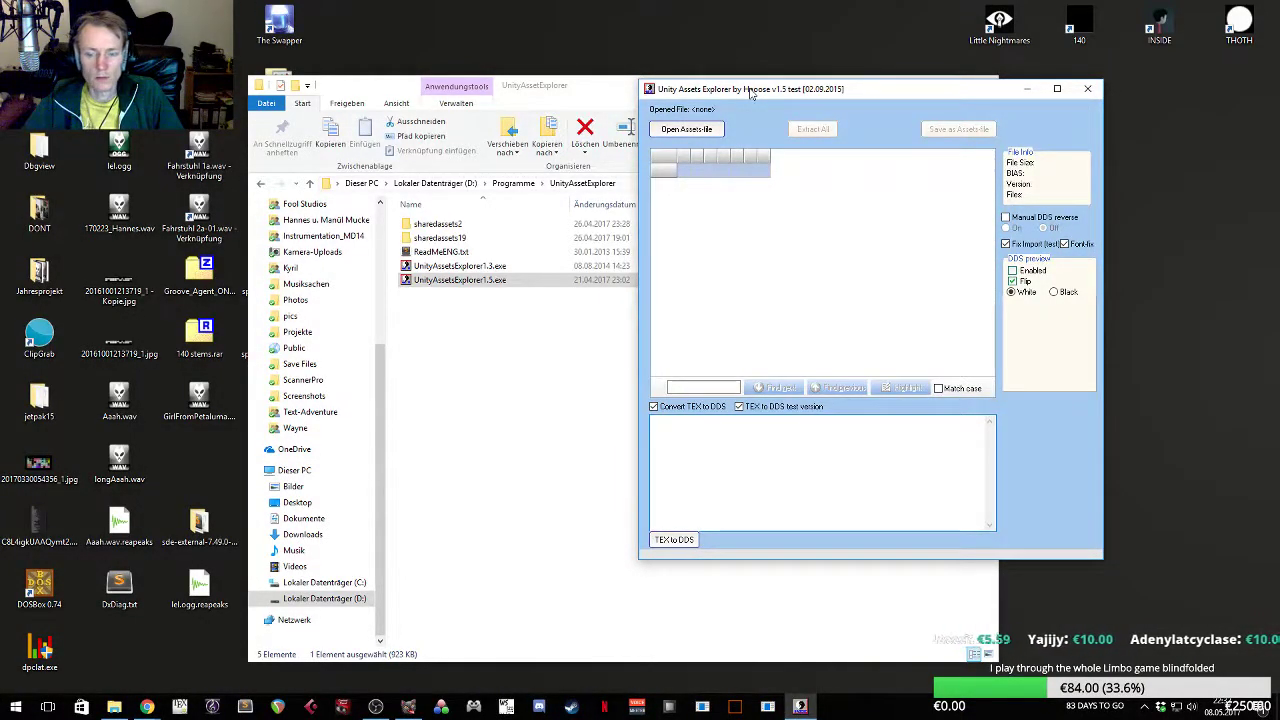
pyautogui.moveTo(750, 92); pyautogui.dragTo(830, 150)
pyautogui.click(771, 173)
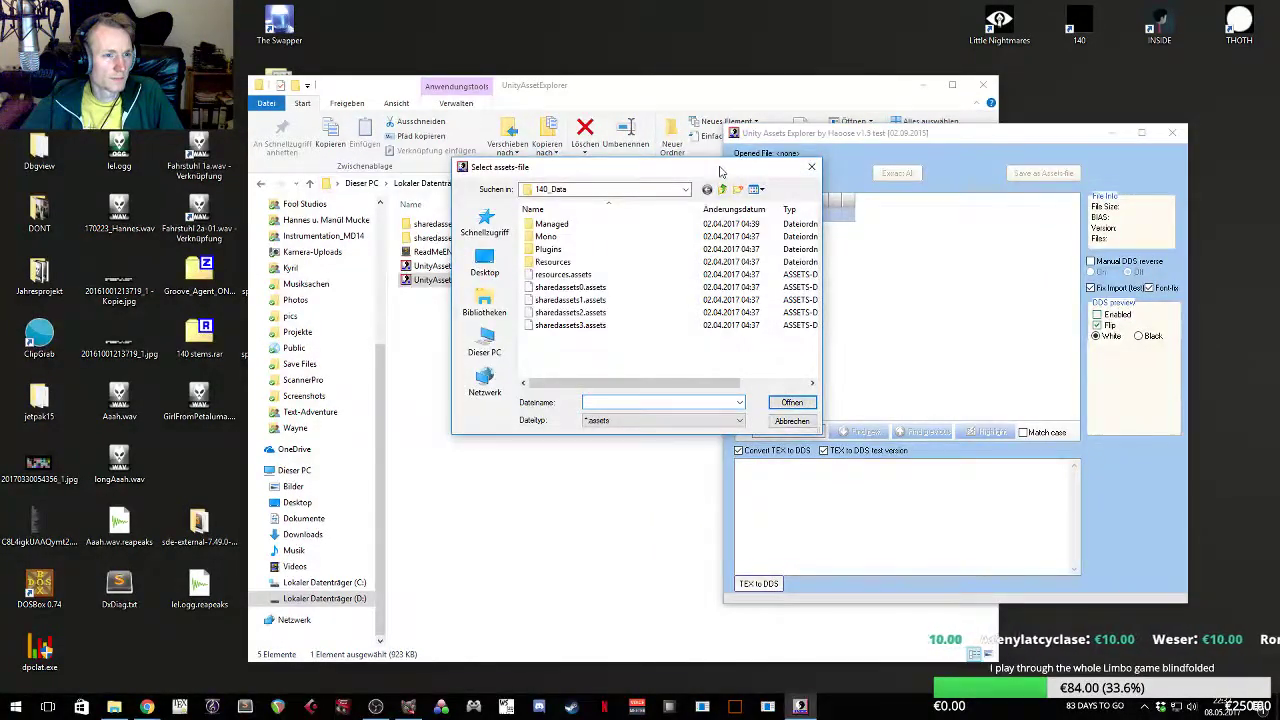
pyautogui.moveTo(736, 170); pyautogui.dragTo(866, 170)
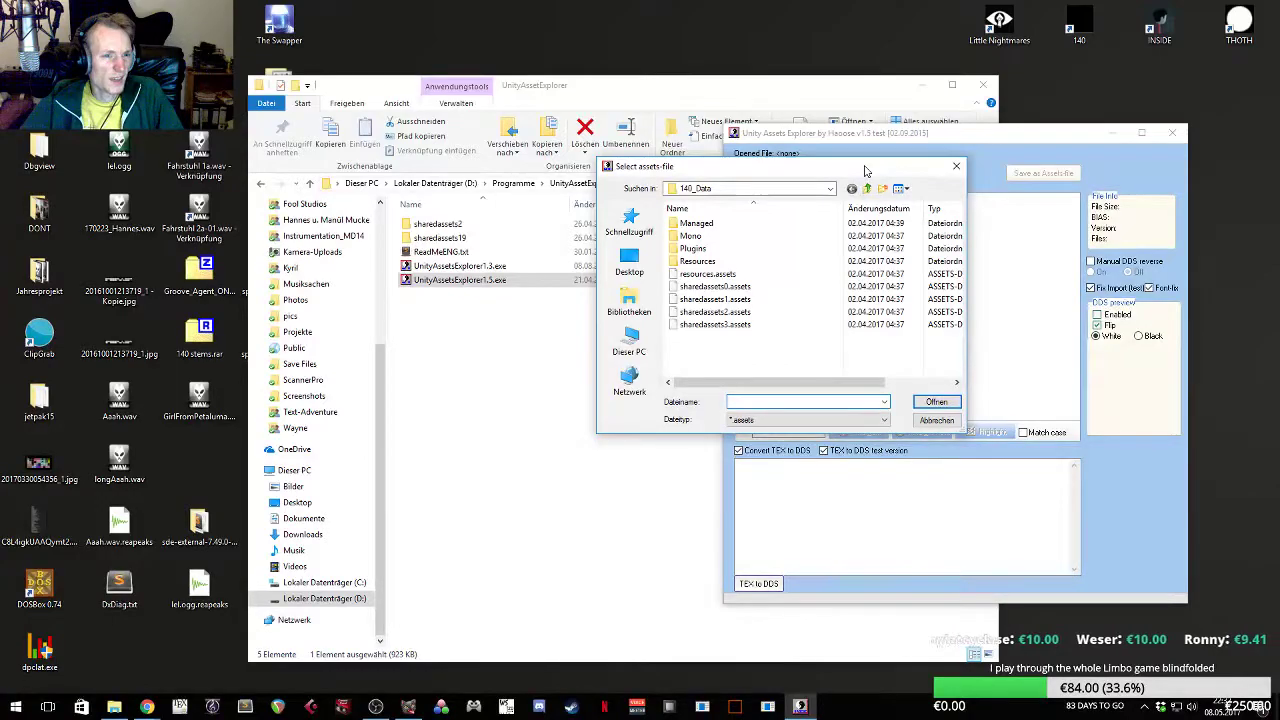
pyautogui.click(867, 189)
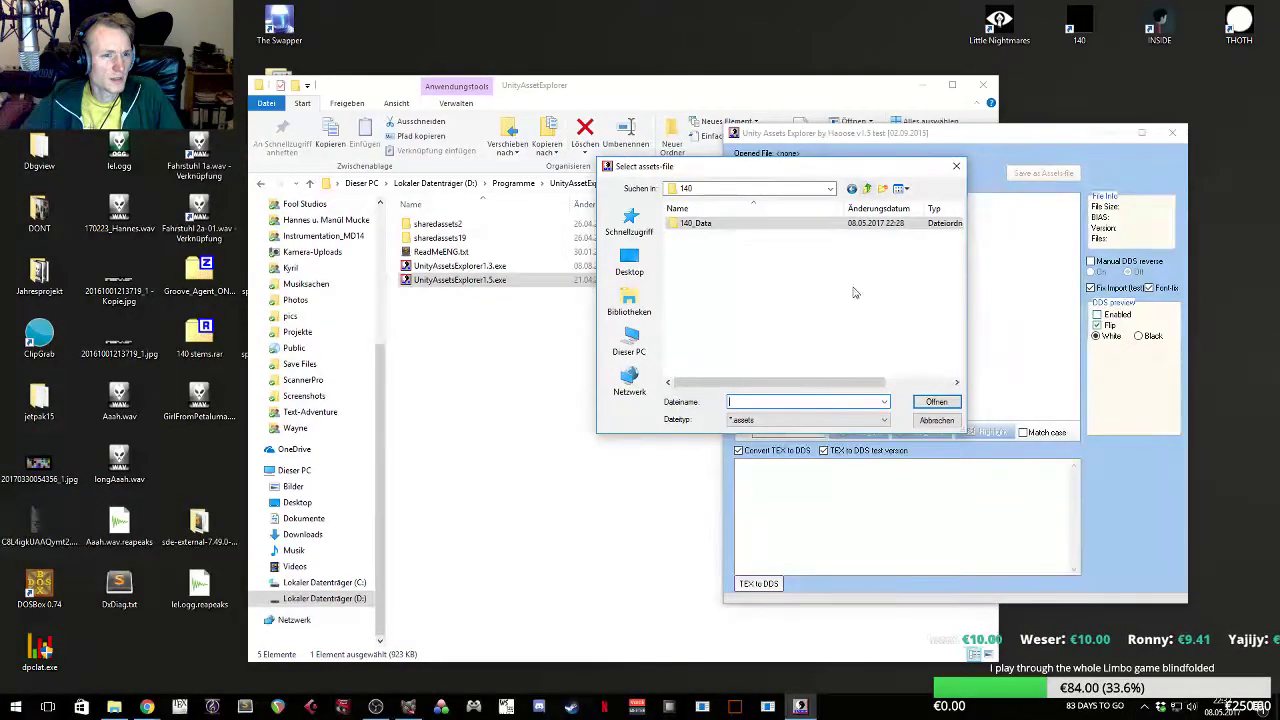
pyautogui.click(830, 189)
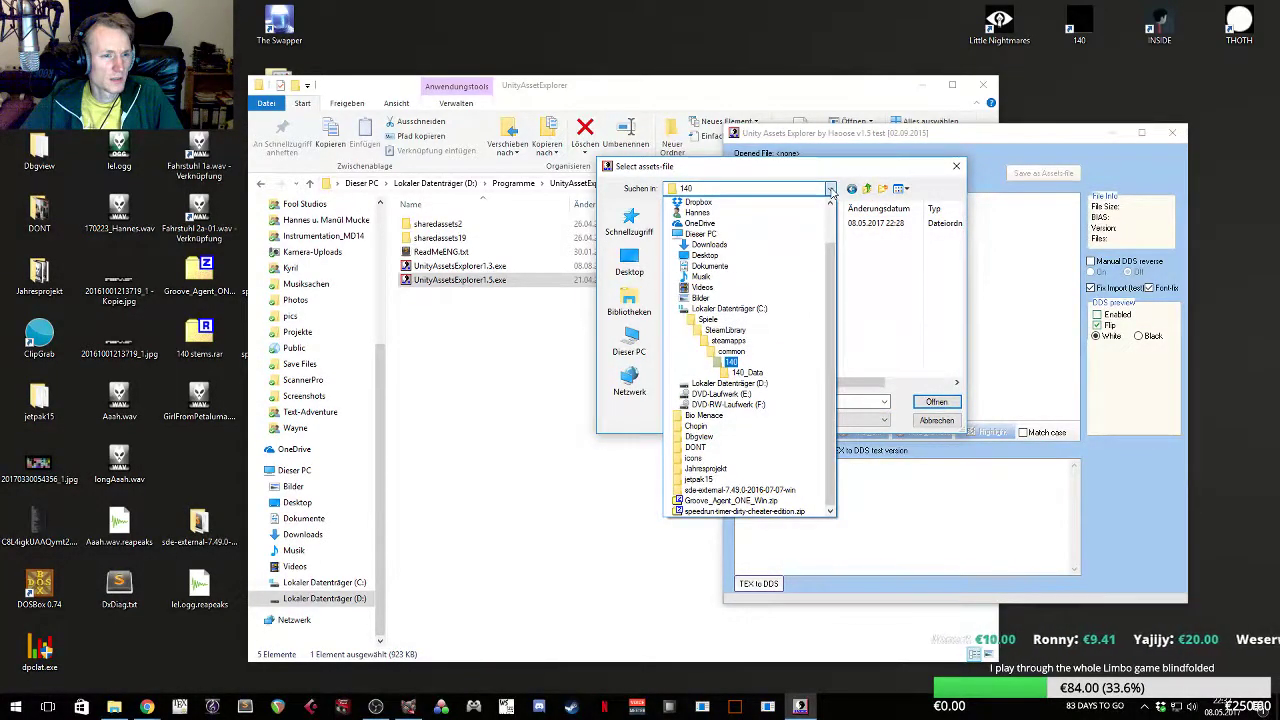
pyautogui.click(830, 189)
pyautogui.doubleClick(705, 224)
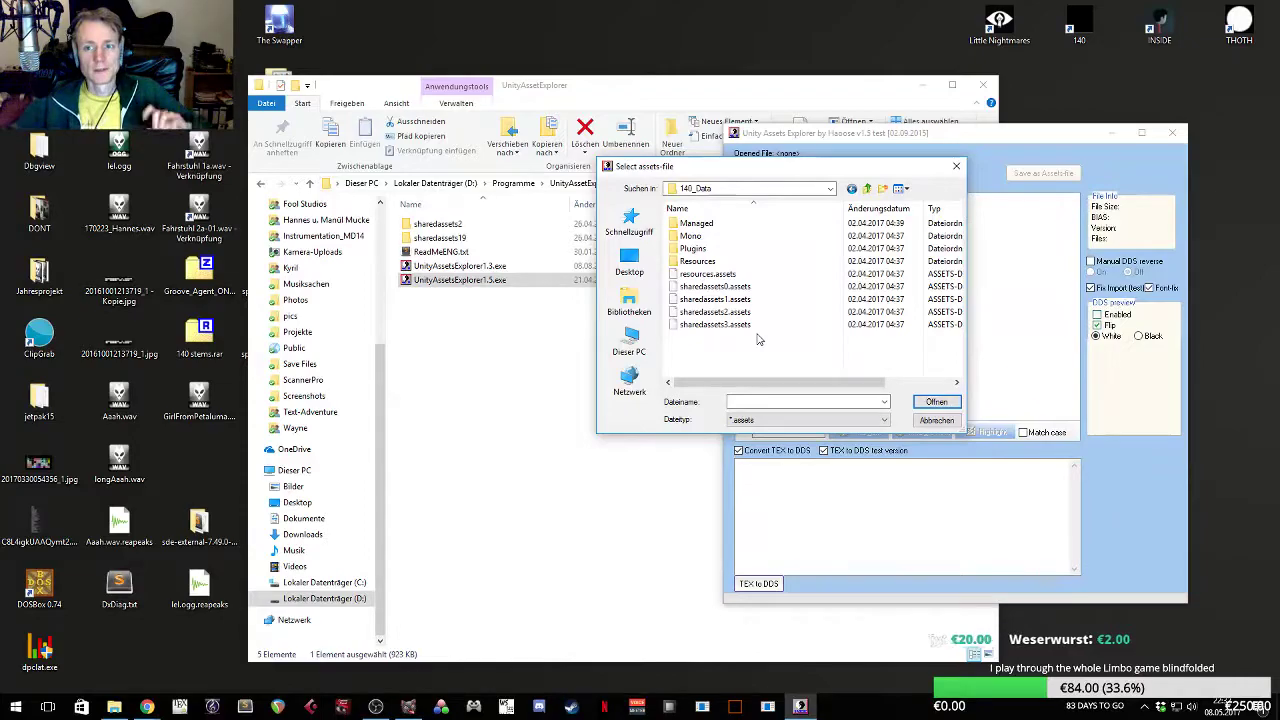
pyautogui.click(740, 287)
pyautogui.doubleClick(744, 289)
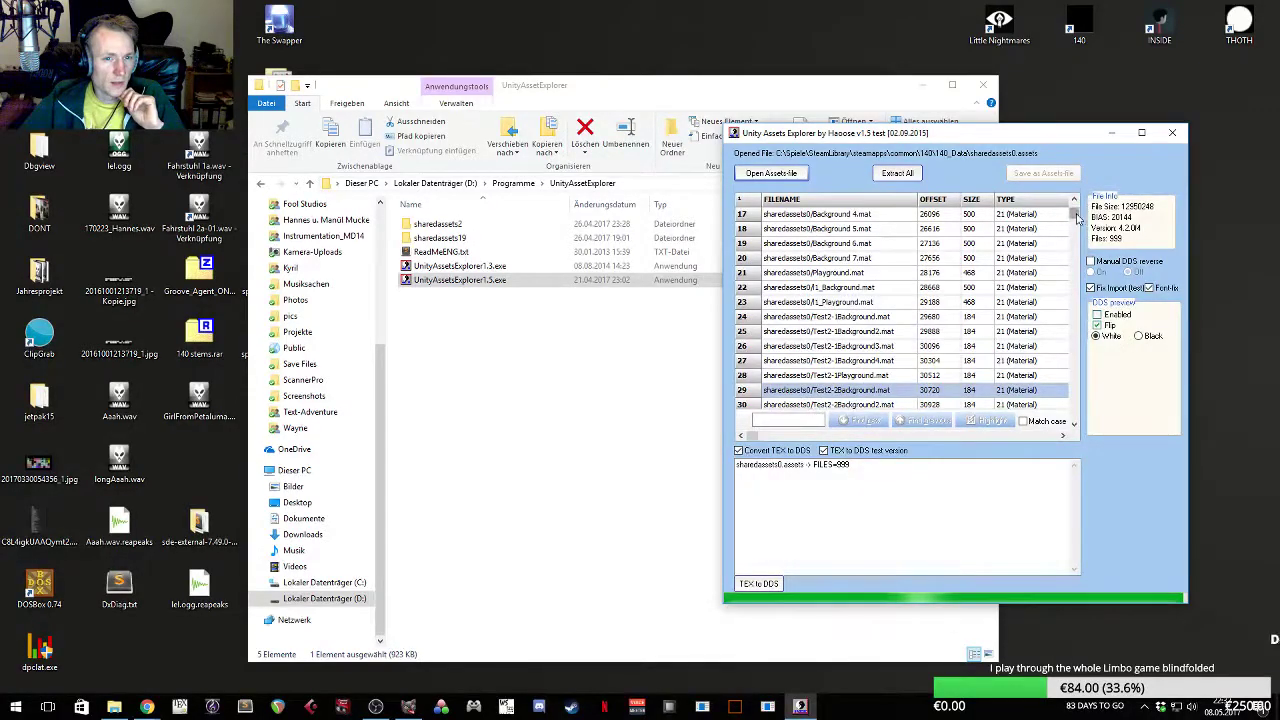
# - Widen the Unity Assets Explorer window and sort the asset list by type in descending order to reach the AudioClip entries
pyautogui.moveTo(1074, 210); pyautogui.dragTo(1080, 318)
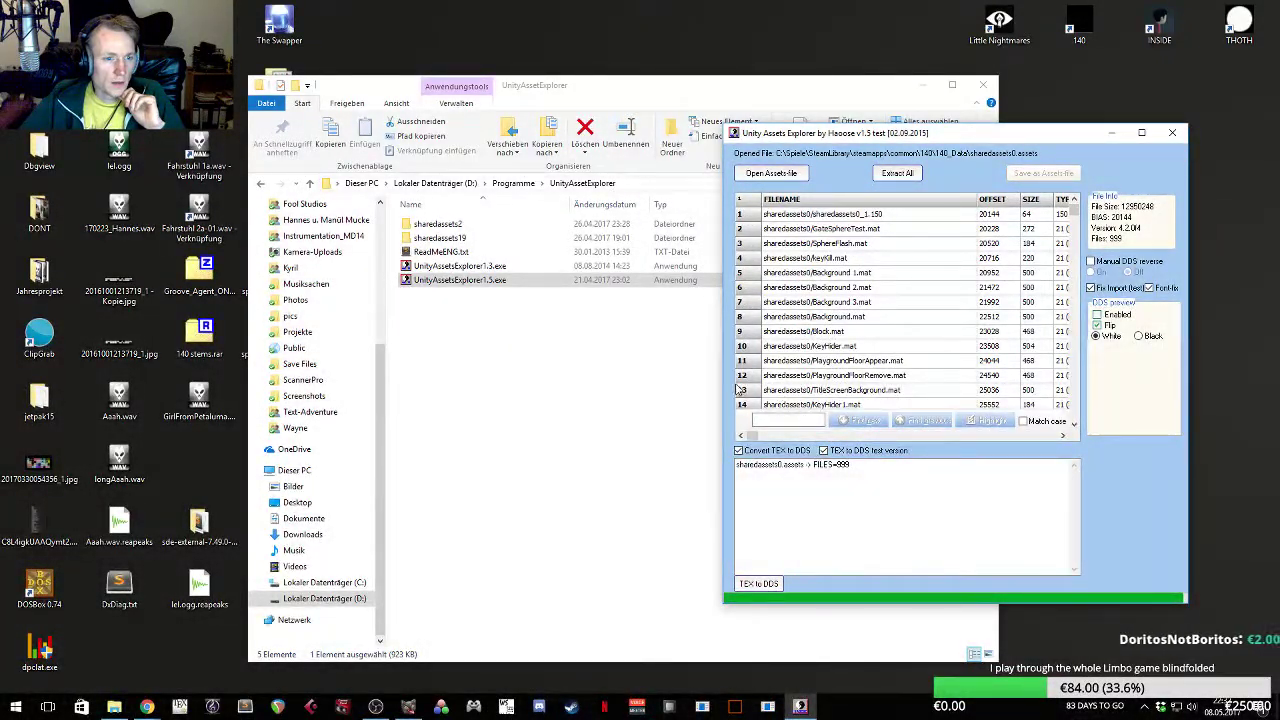
pyautogui.moveTo(725, 388); pyautogui.dragTo(655, 388)
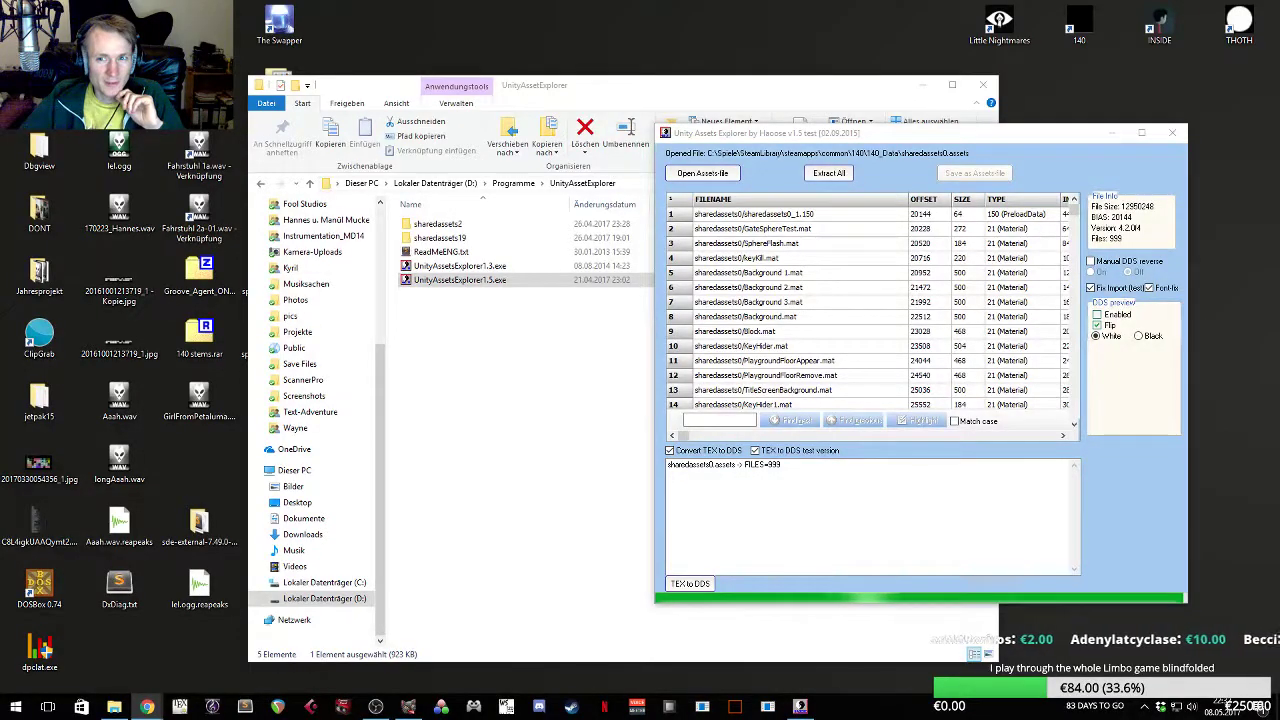
pyautogui.click(1027, 200)
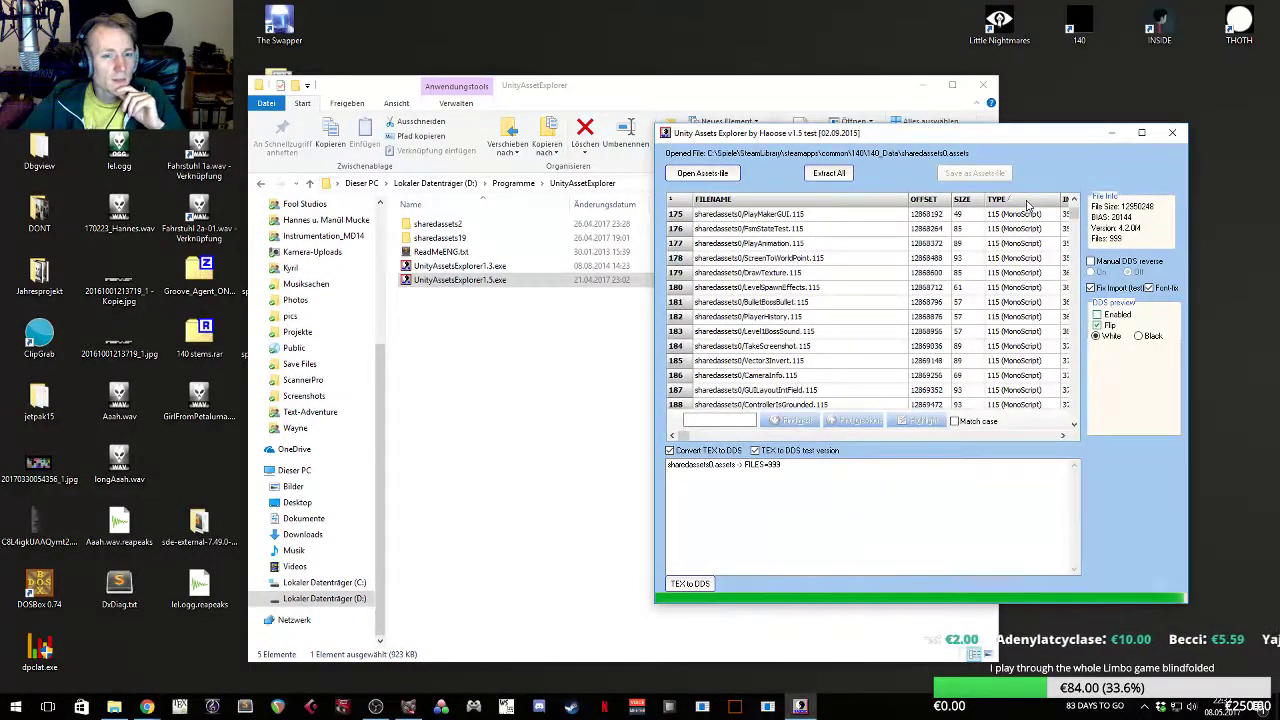
pyautogui.scroll(-15, 900, 248)
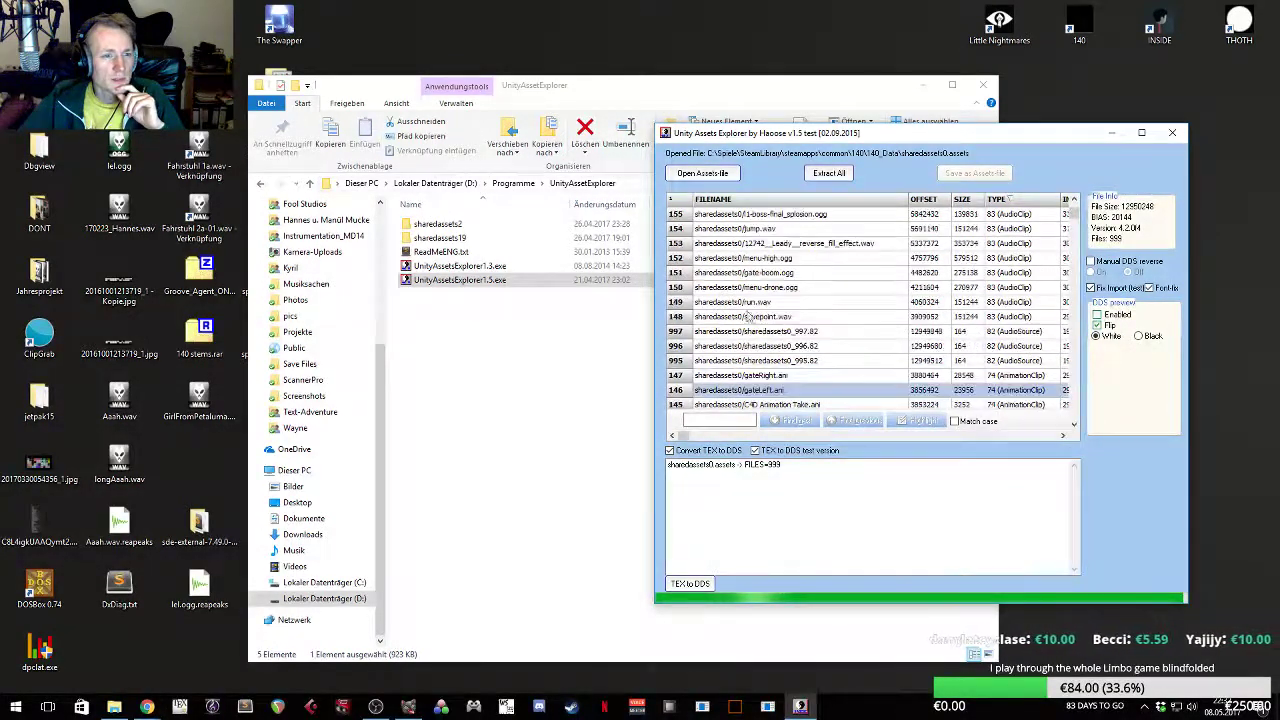
pyautogui.press('pageup')
pyautogui.press('pageup')
pyautogui.press('pageup')
pyautogui.press('pageup')
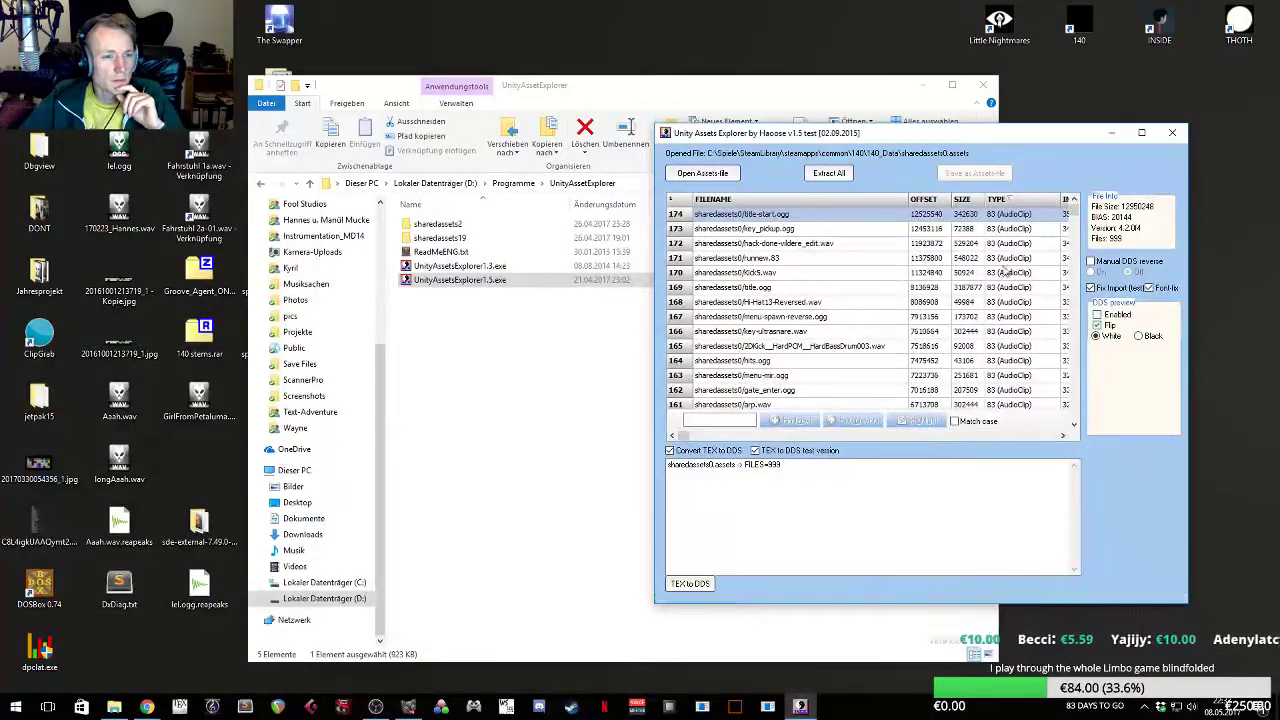
# - Extract the audio clip title-start.ogg from the asset list and close the completion message
pyautogui.click(763, 294)
pyautogui.moveTo(858, 140); pyautogui.dragTo(855, 188)
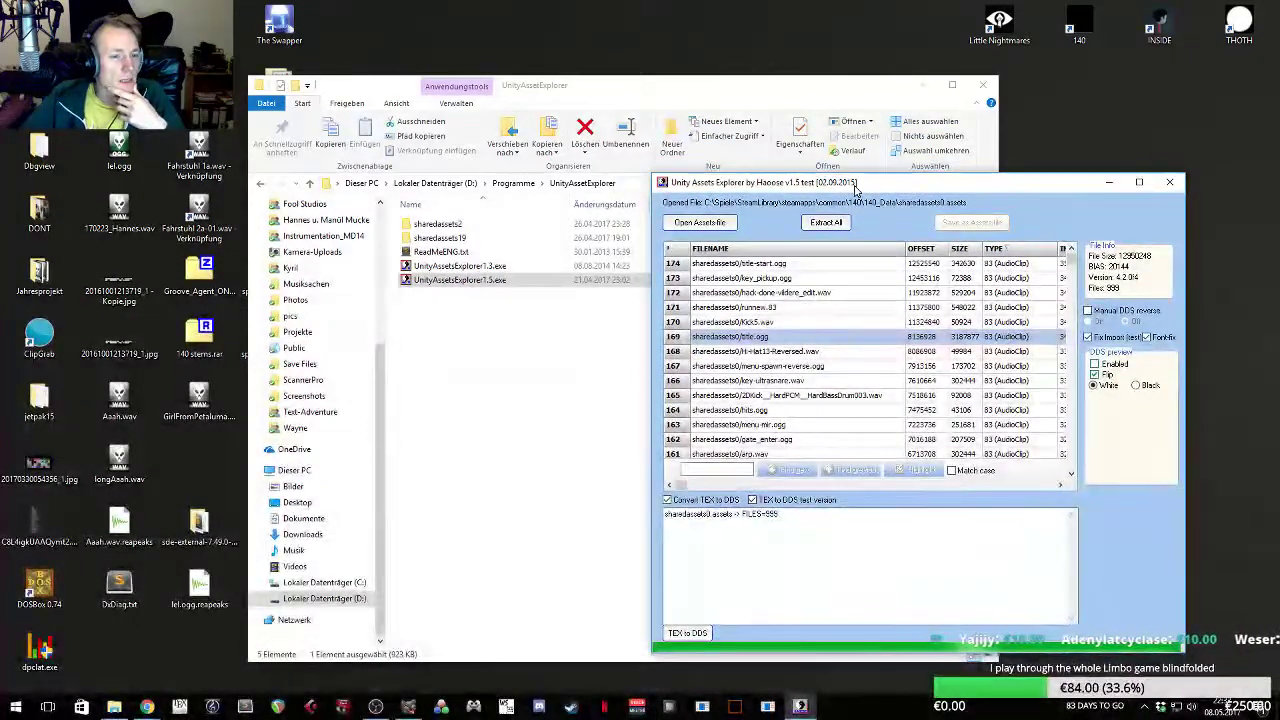
pyautogui.click(797, 265)
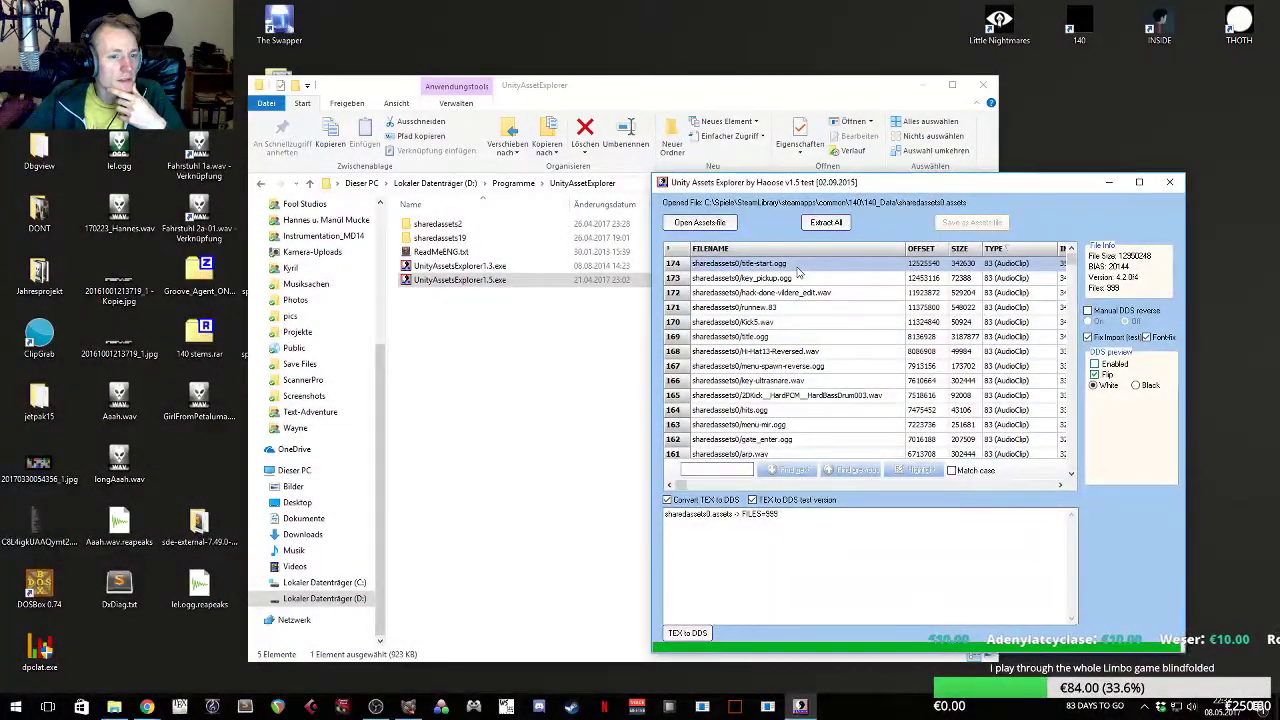
pyautogui.rightClick(797, 272)
pyautogui.click(776, 276)
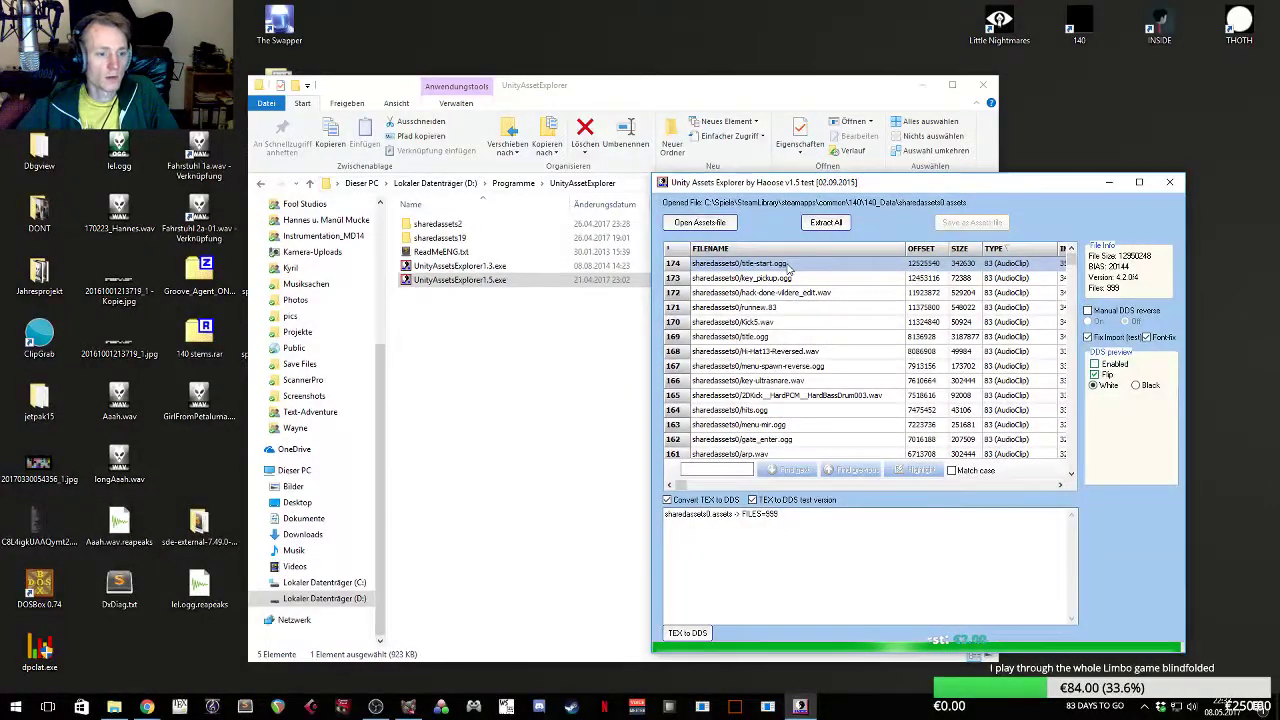
pyautogui.rightClick(806, 266)
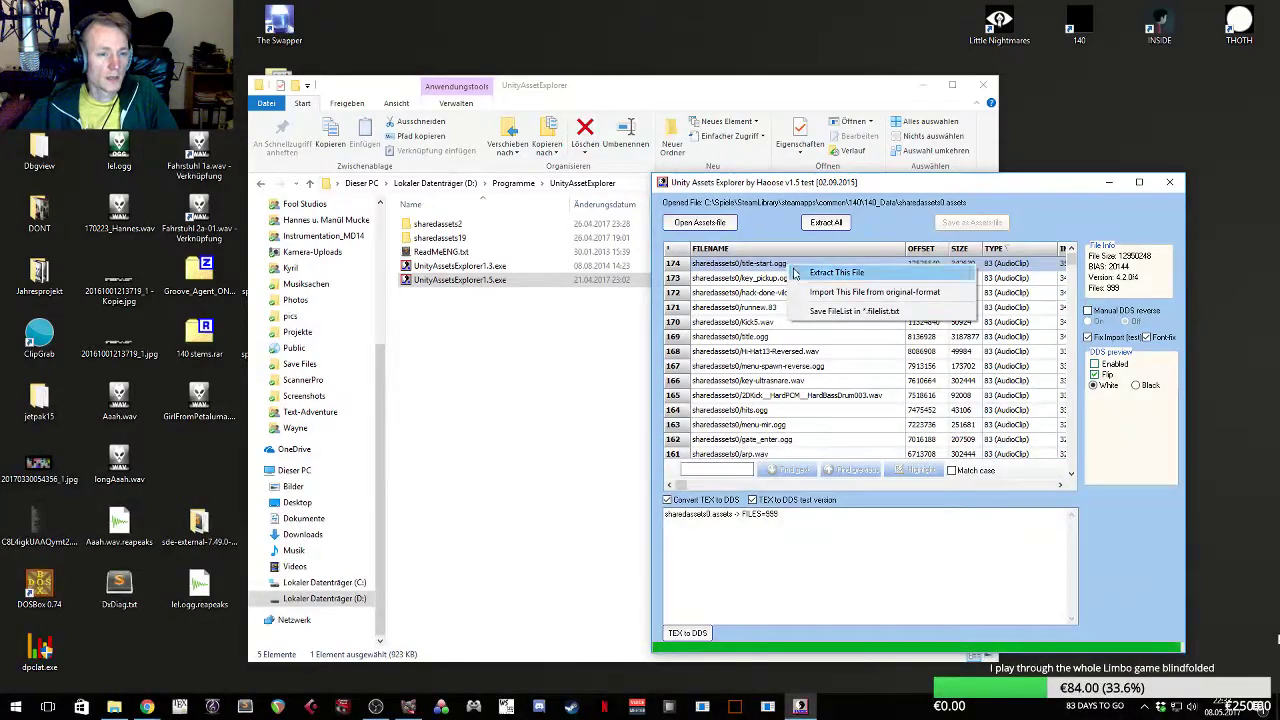
pyautogui.click(815, 273)
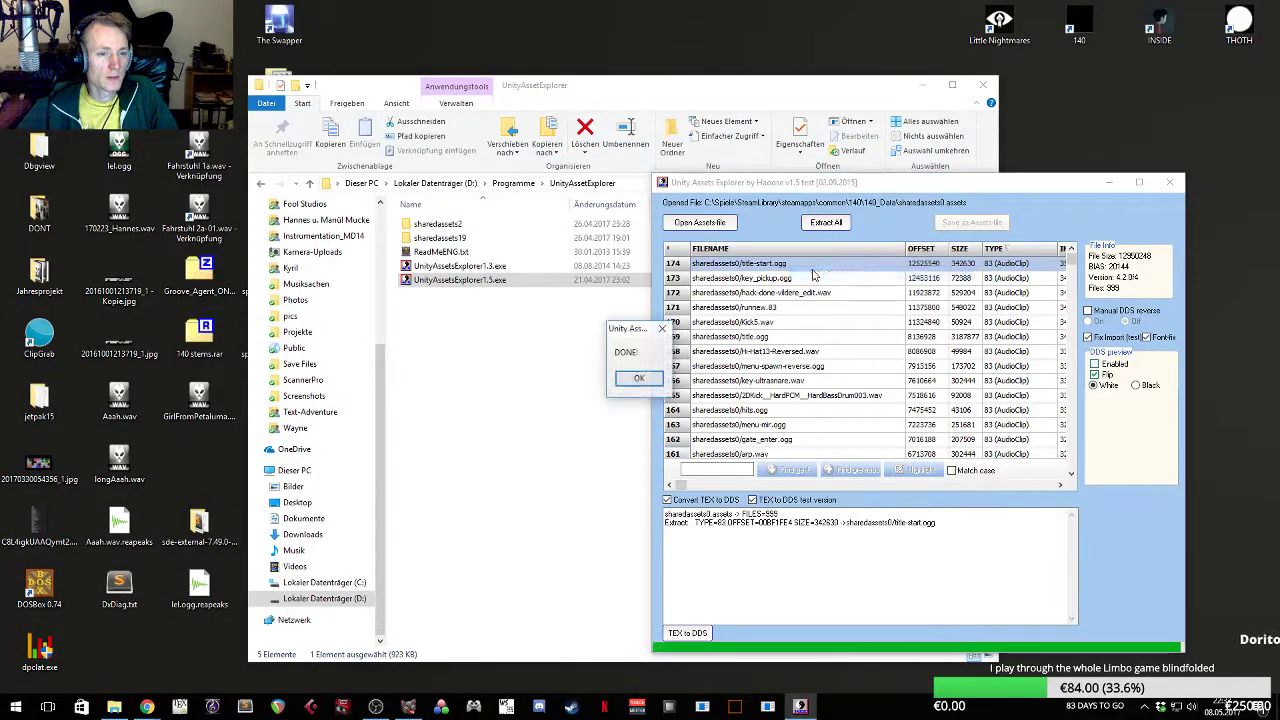
pyautogui.click(643, 385)
# - Open the sharedassets0 folder inside UnityAssetExplorer in File Explorer and move its window clear of the asset list
pyautogui.moveTo(798, 182); pyautogui.dragTo(869, 111)
pyautogui.click(463, 300)
pyautogui.click(463, 300)
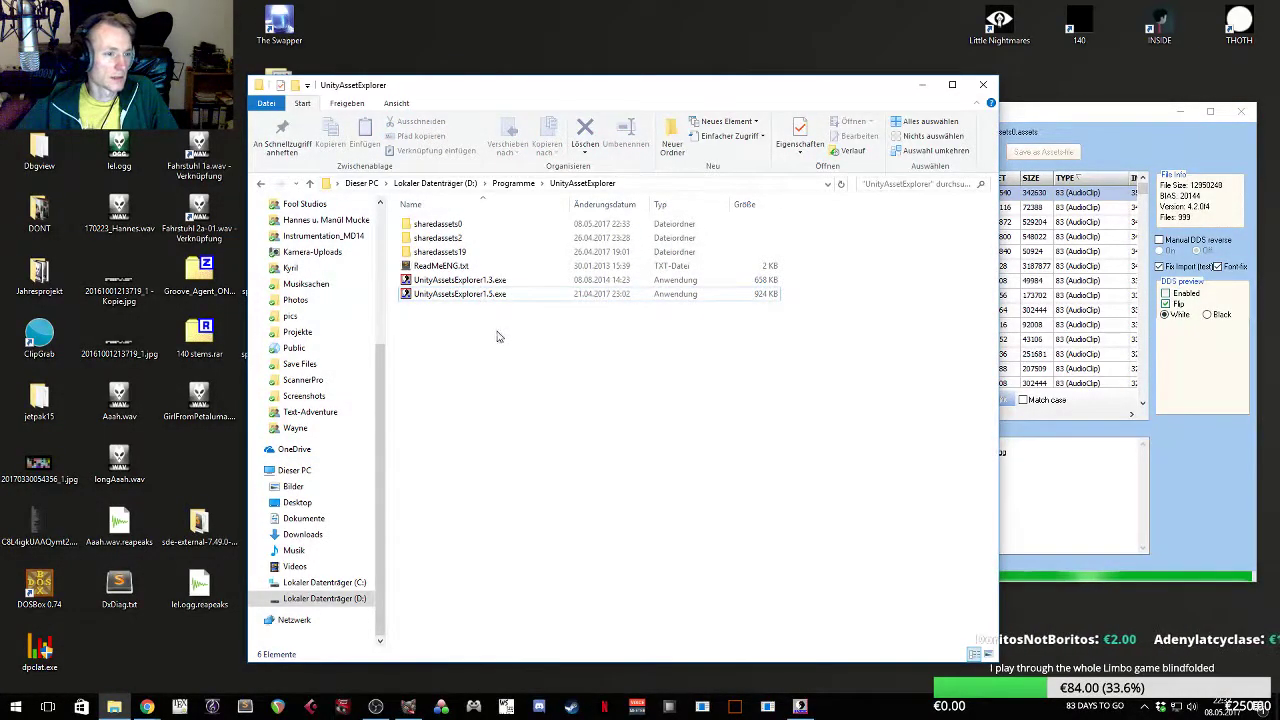
pyautogui.click(478, 226)
pyautogui.click(478, 226)
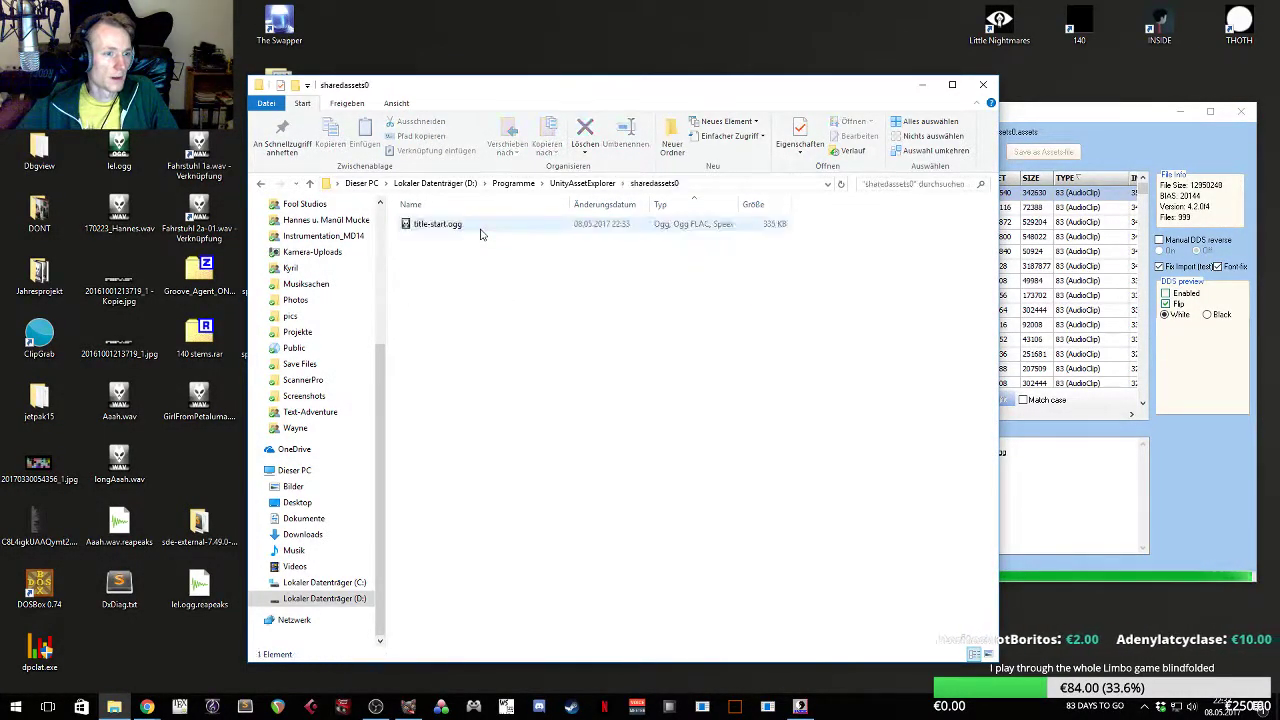
pyautogui.click(262, 184)
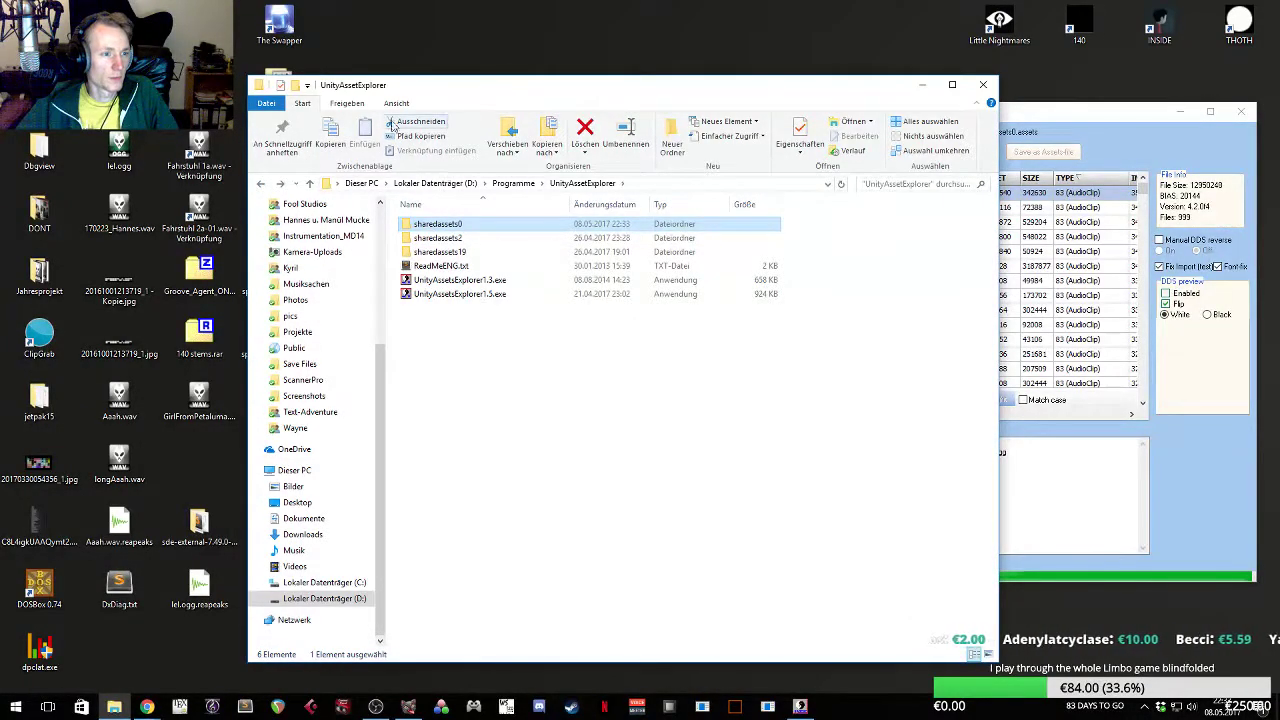
pyautogui.doubleClick(455, 224)
pyautogui.click(455, 224)
pyautogui.moveTo(565, 84); pyautogui.dragTo(460, 57)
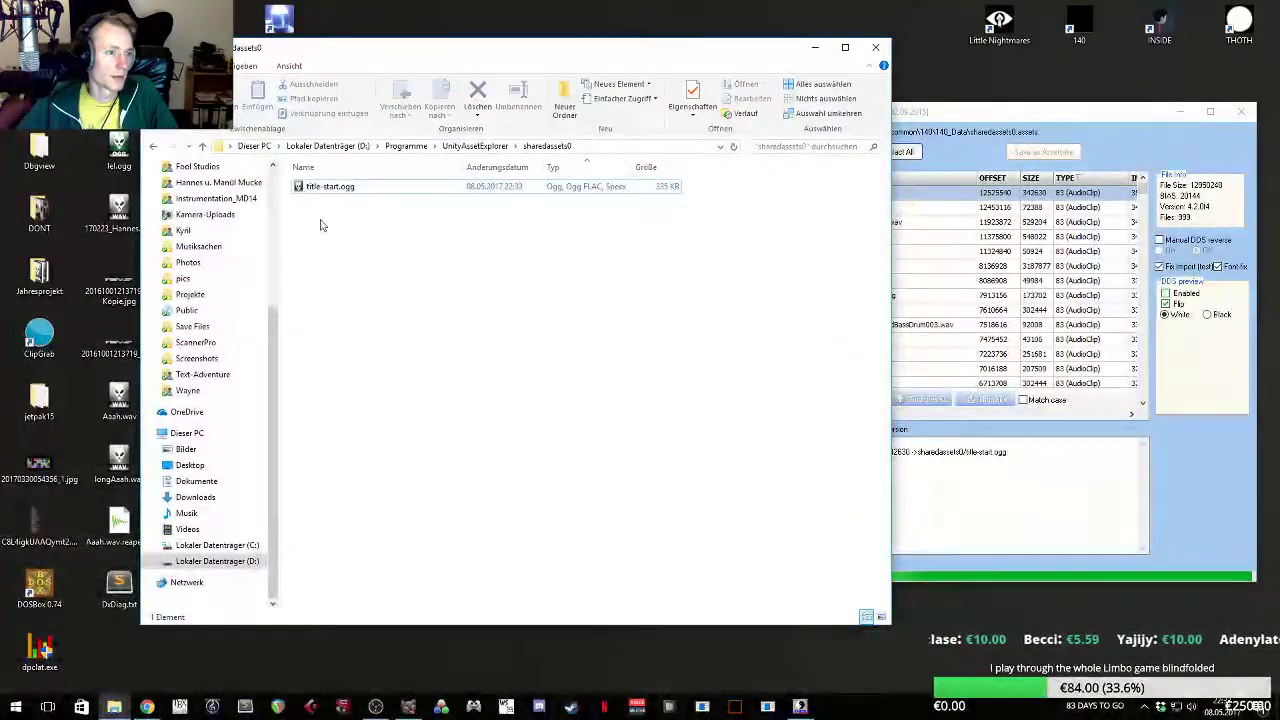
# - Play title-start.ogg in foobar2000 with the volume raised, stop the playback and close the player
pyautogui.doubleClick(322, 188)
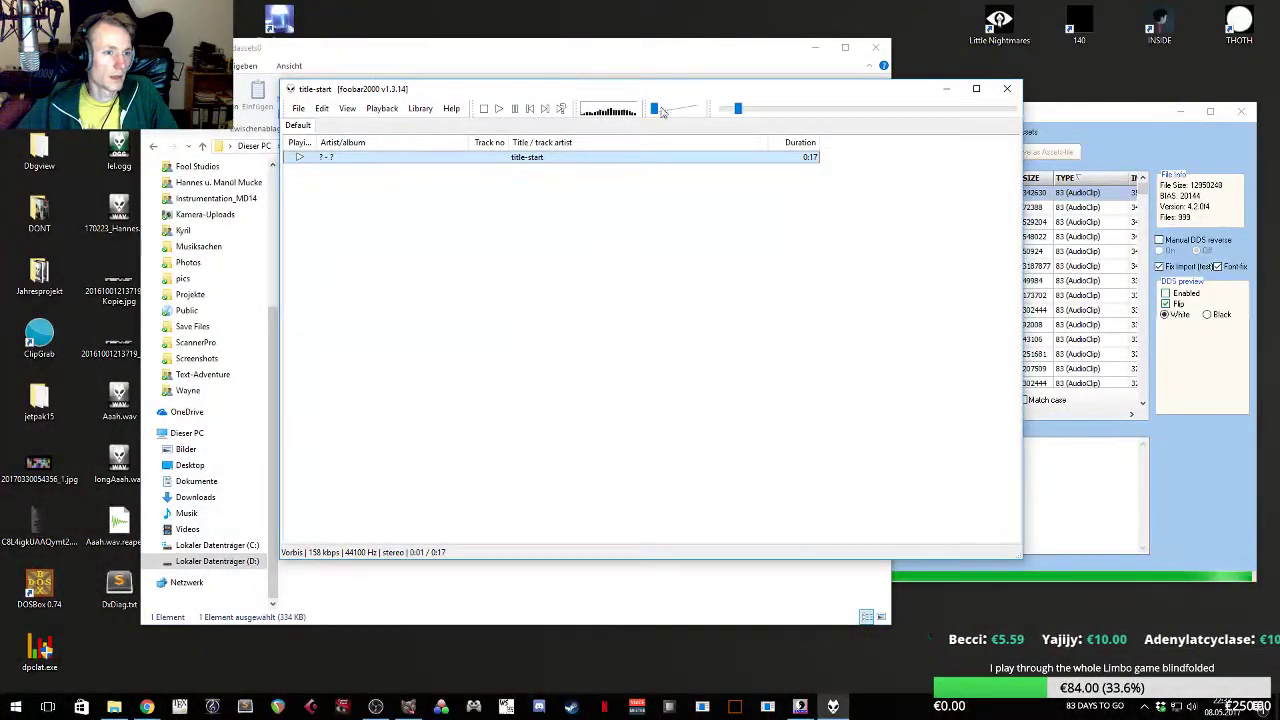
pyautogui.click(485, 109)
pyautogui.moveTo(655, 108); pyautogui.dragTo(697, 108)
pyautogui.click(500, 108)
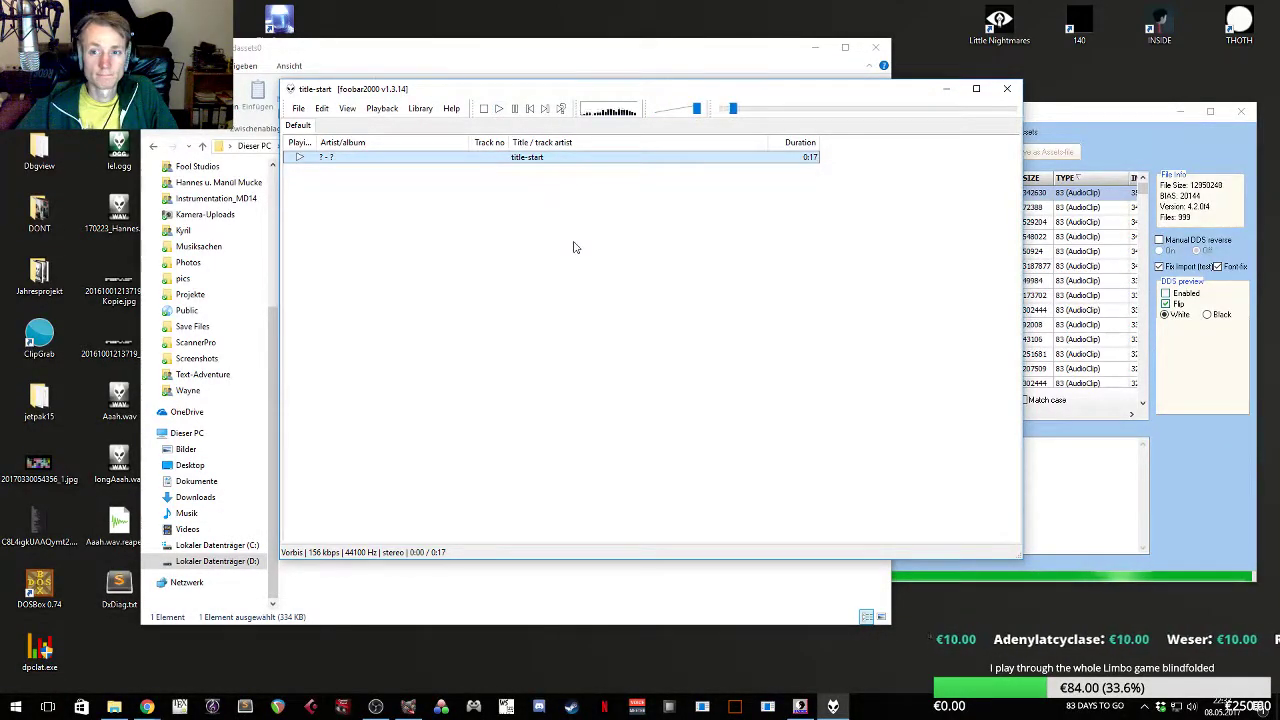
pyautogui.click(485, 110)
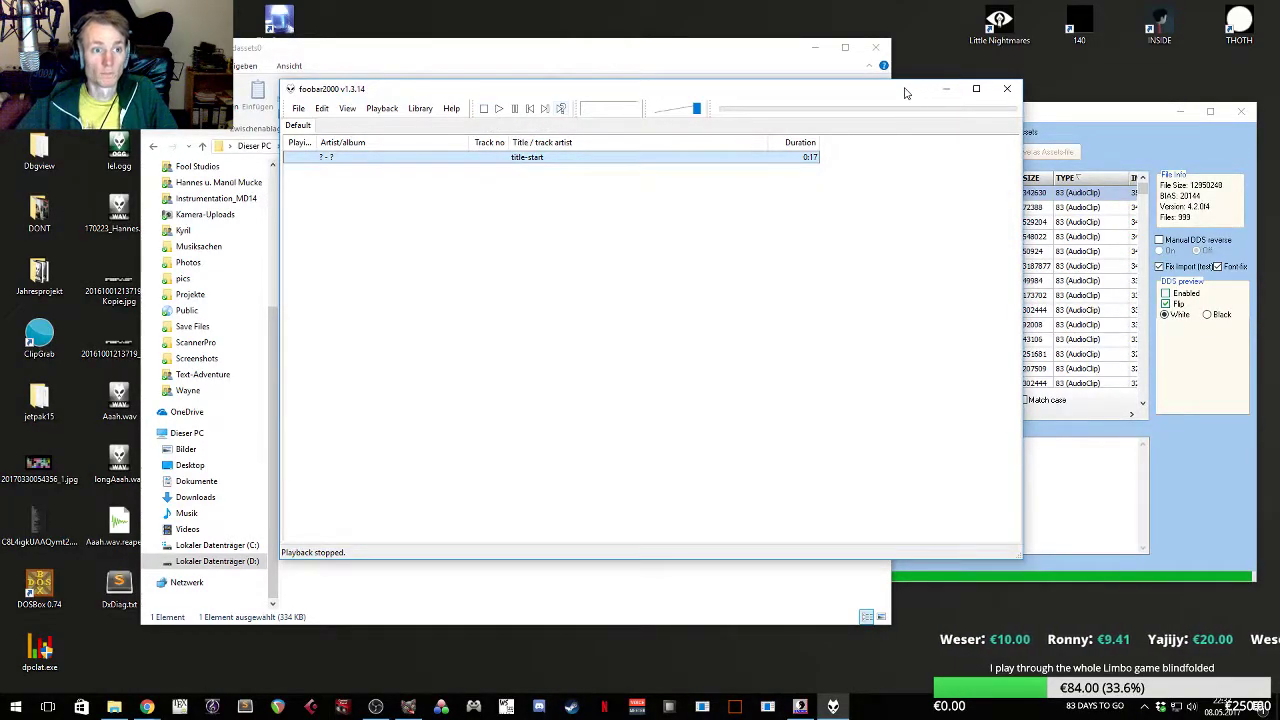
pyautogui.moveTo(906, 91); pyautogui.dragTo(872, 93)
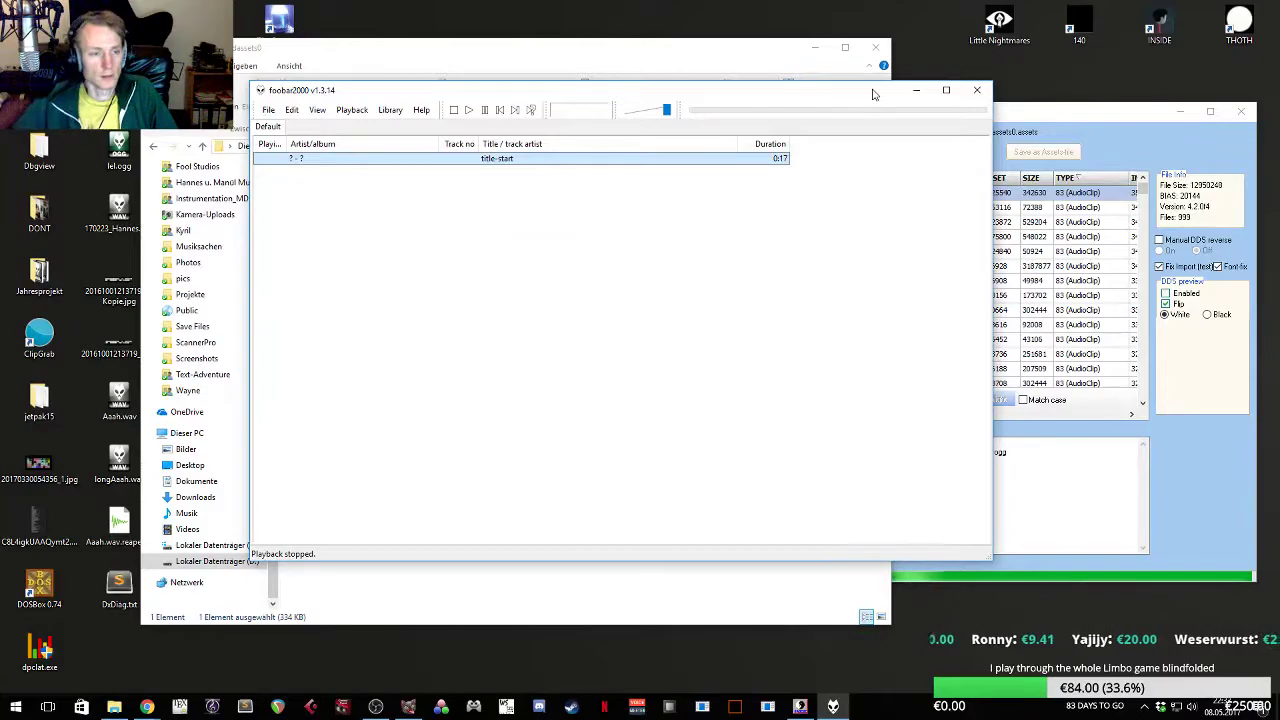
pyautogui.click(977, 90)
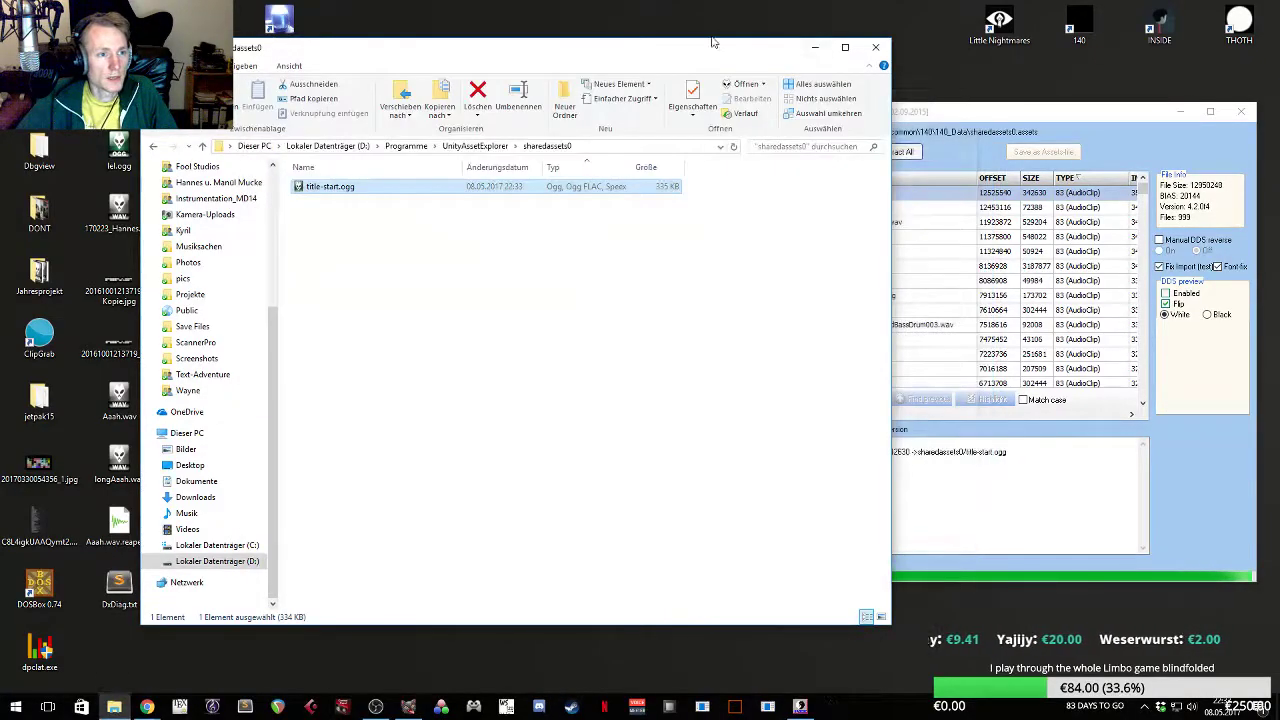
# - Bring Unity Assets Explorer to the front beside the folder window and launch the game 140 from the desktop
pyautogui.moveTo(706, 47); pyautogui.dragTo(730, 46)
pyautogui.click(912, 383)
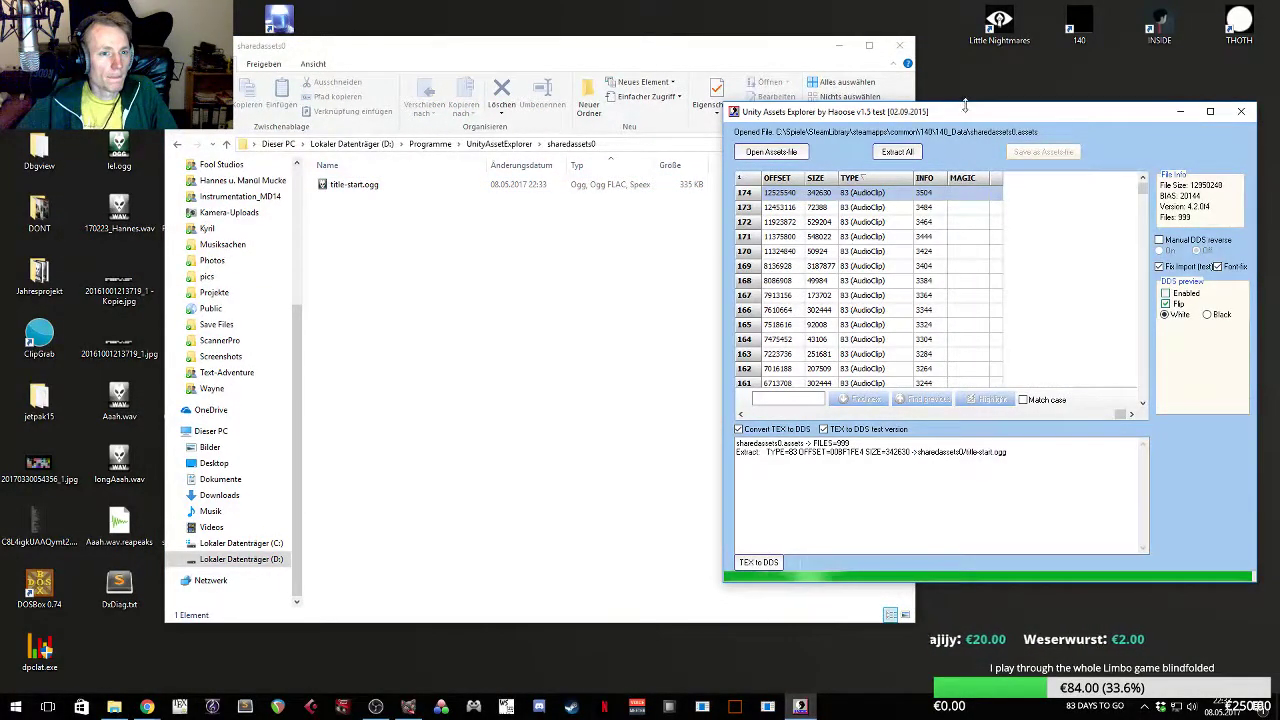
pyautogui.moveTo(958, 111); pyautogui.dragTo(903, 131)
pyautogui.doubleClick(1079, 22)
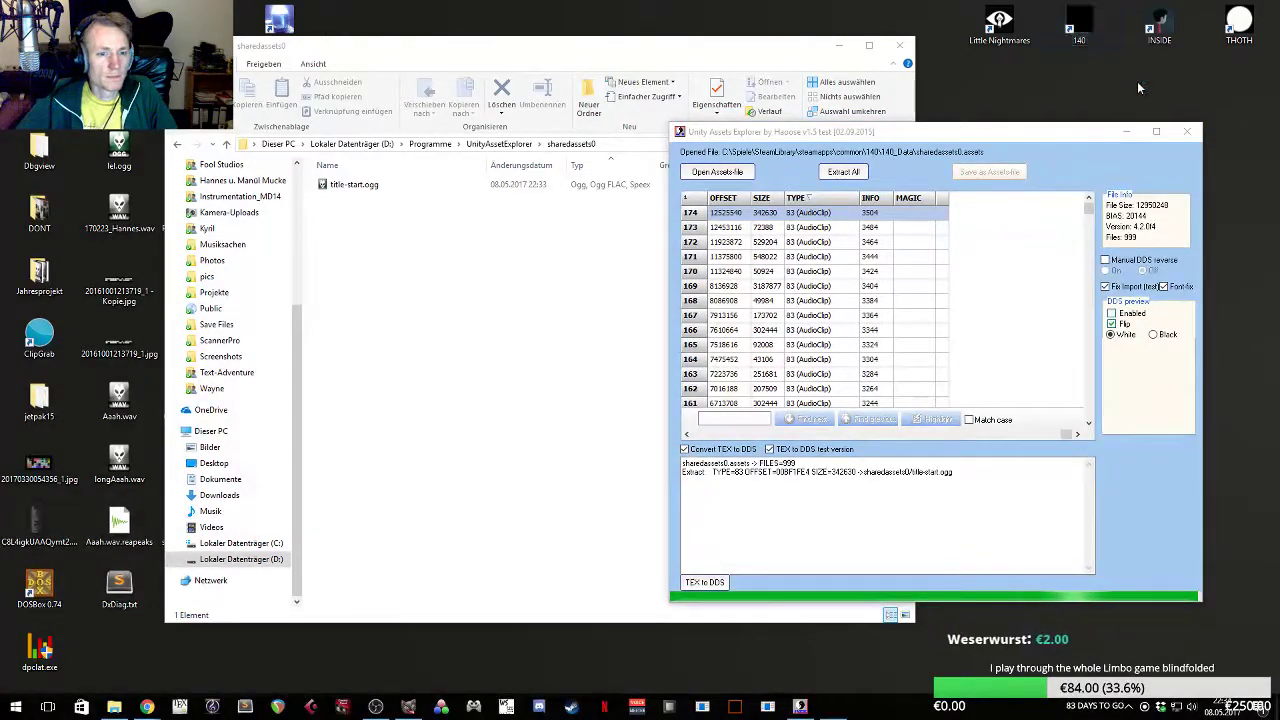
# - Switch to REAPER, add a new track with the Serum synthesizer on it and move Serum's window clear of the webcam area
pyautogui.click(700, 487)
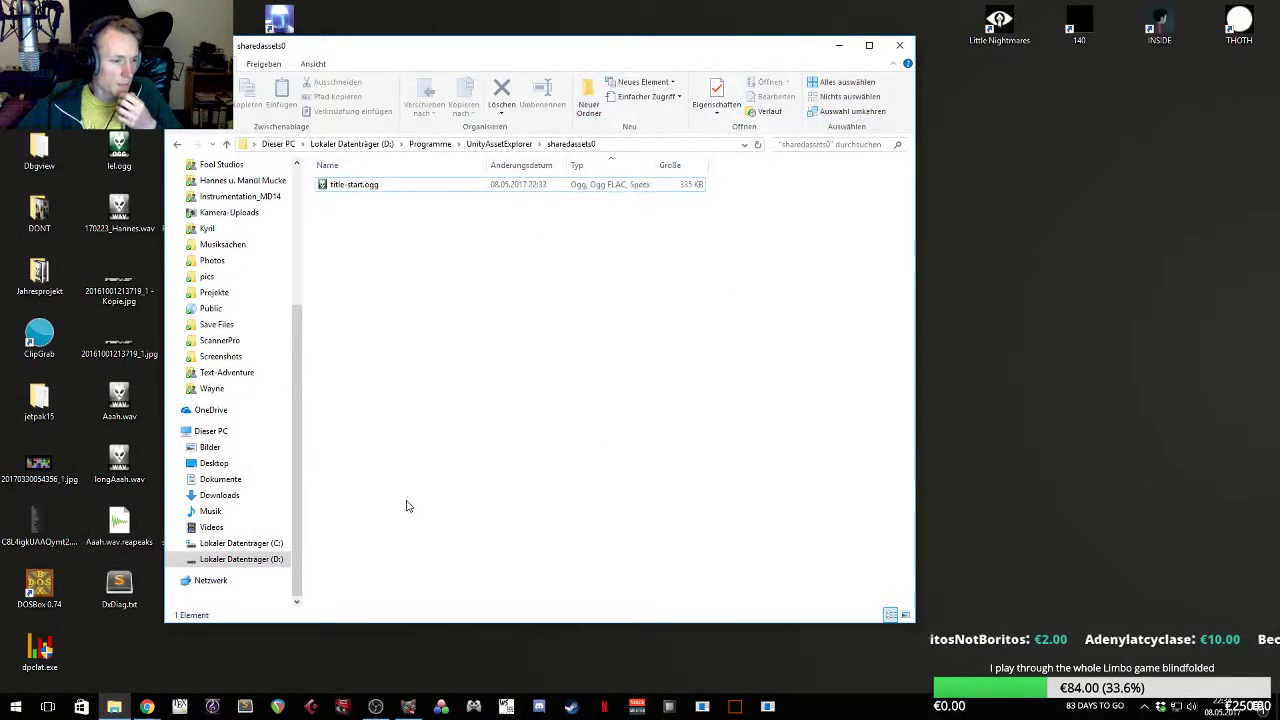
pyautogui.moveTo(454, 516); pyautogui.dragTo(368, 336)
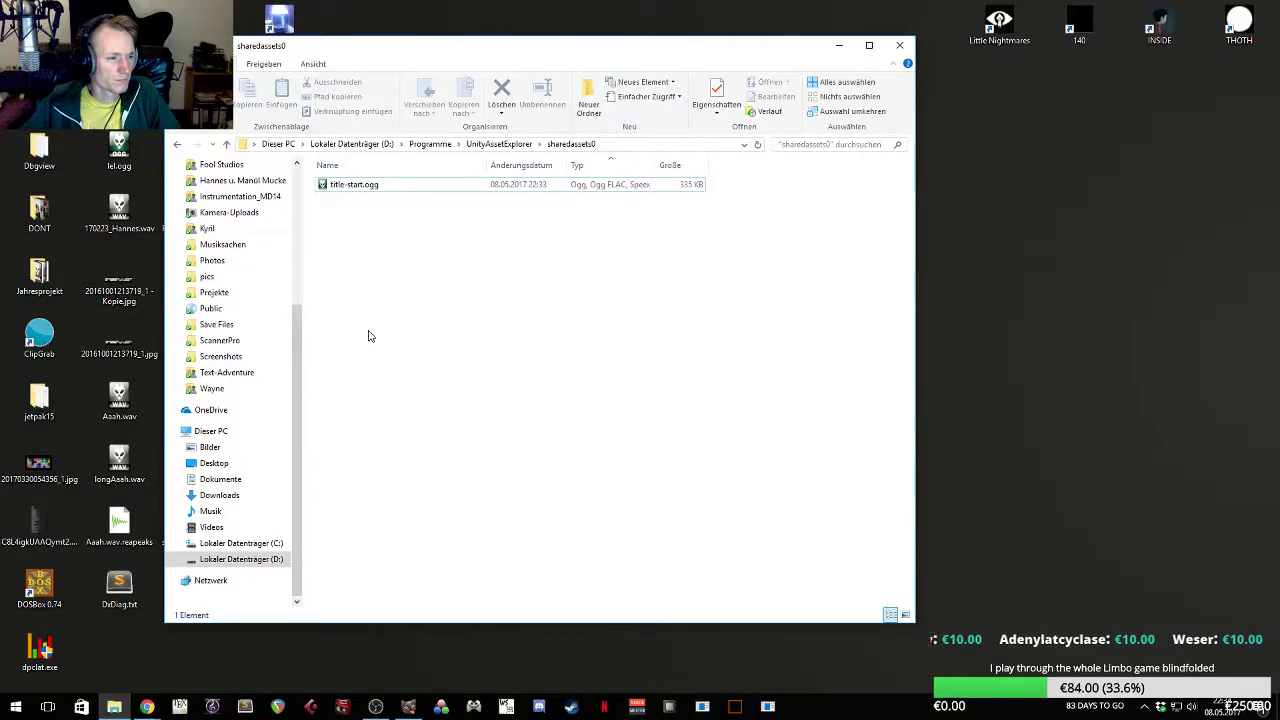
pyautogui.moveTo(417, 57); pyautogui.dragTo(502, 79)
pyautogui.click(278, 706)
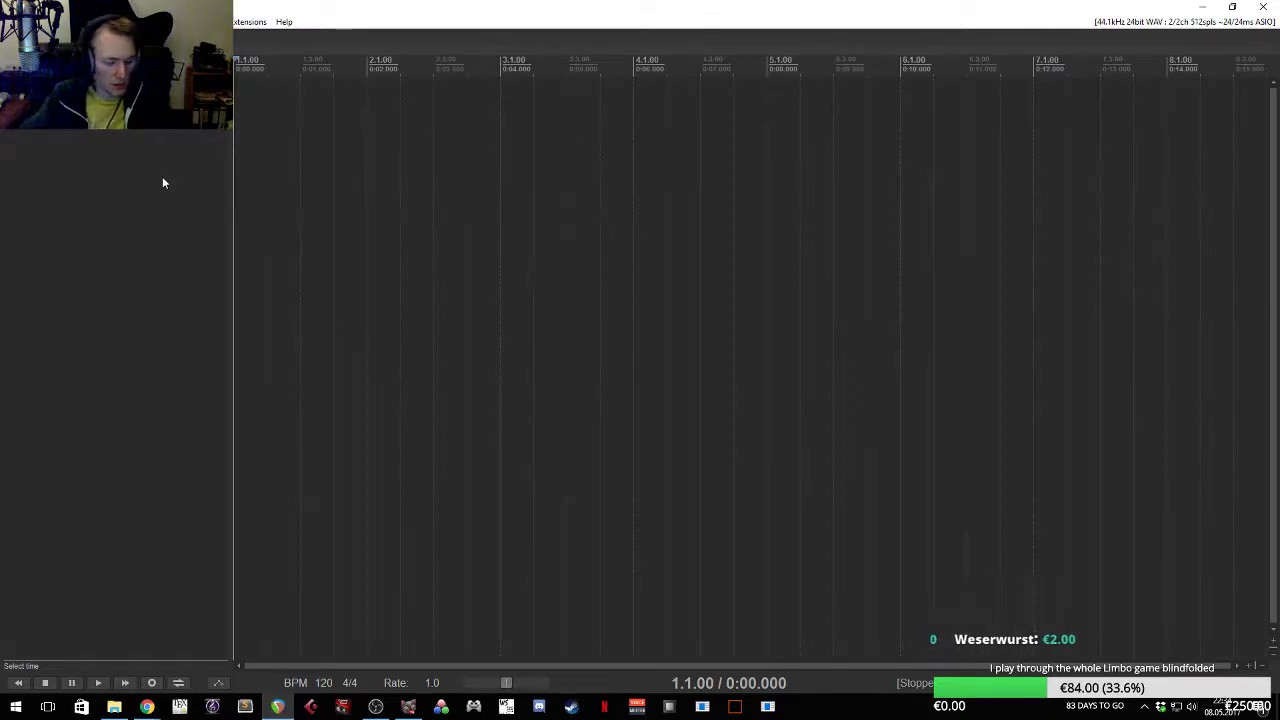
pyautogui.doubleClick(165, 182)
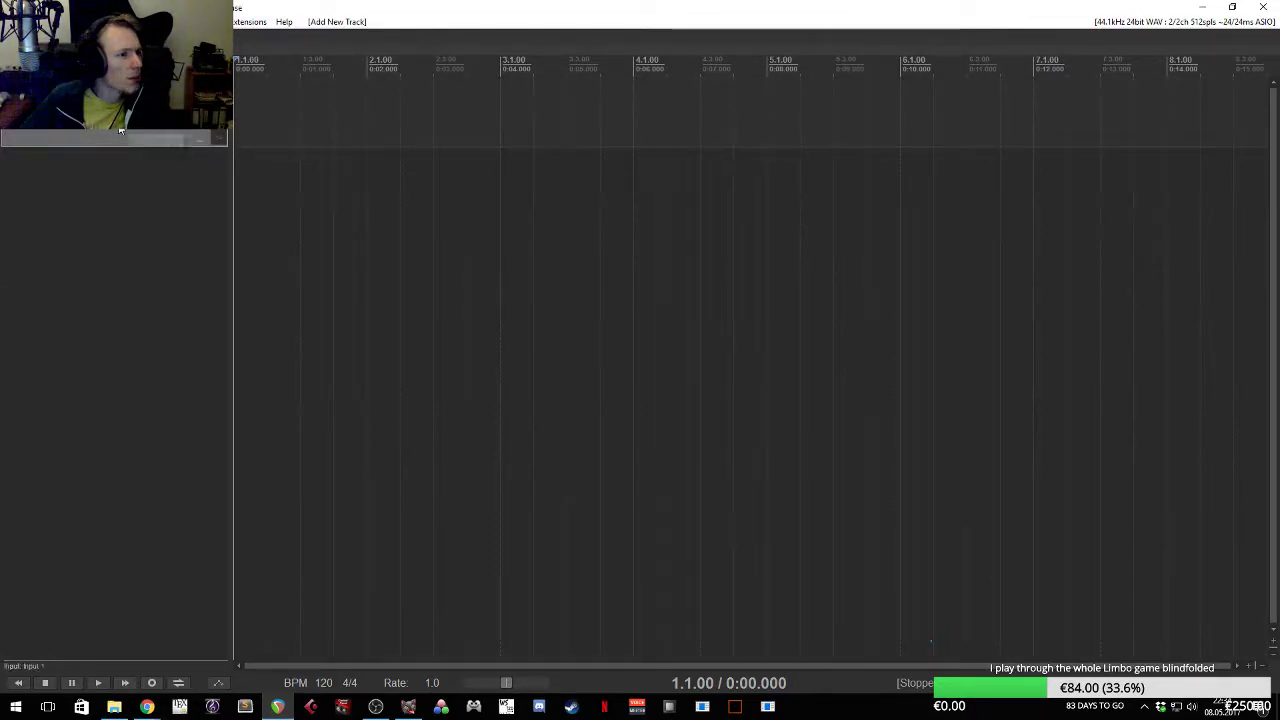
pyautogui.click(128, 86)
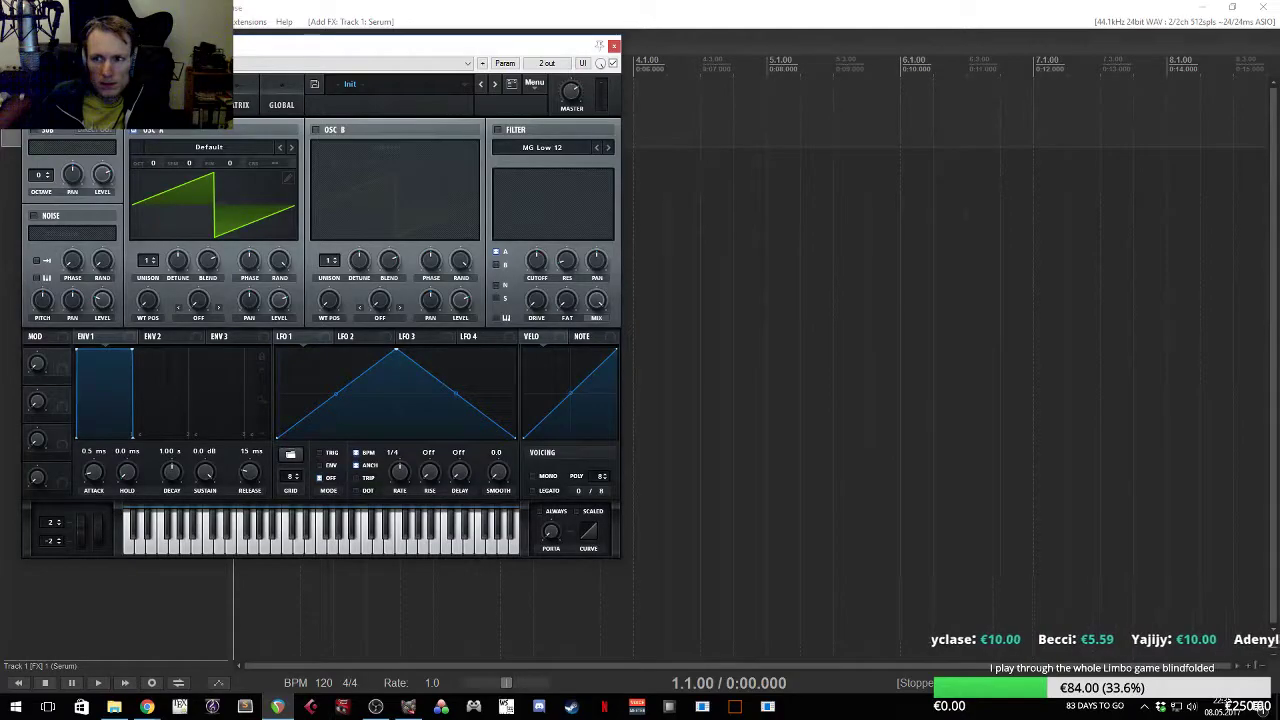
pyautogui.moveTo(468, 48); pyautogui.dragTo(808, 115)
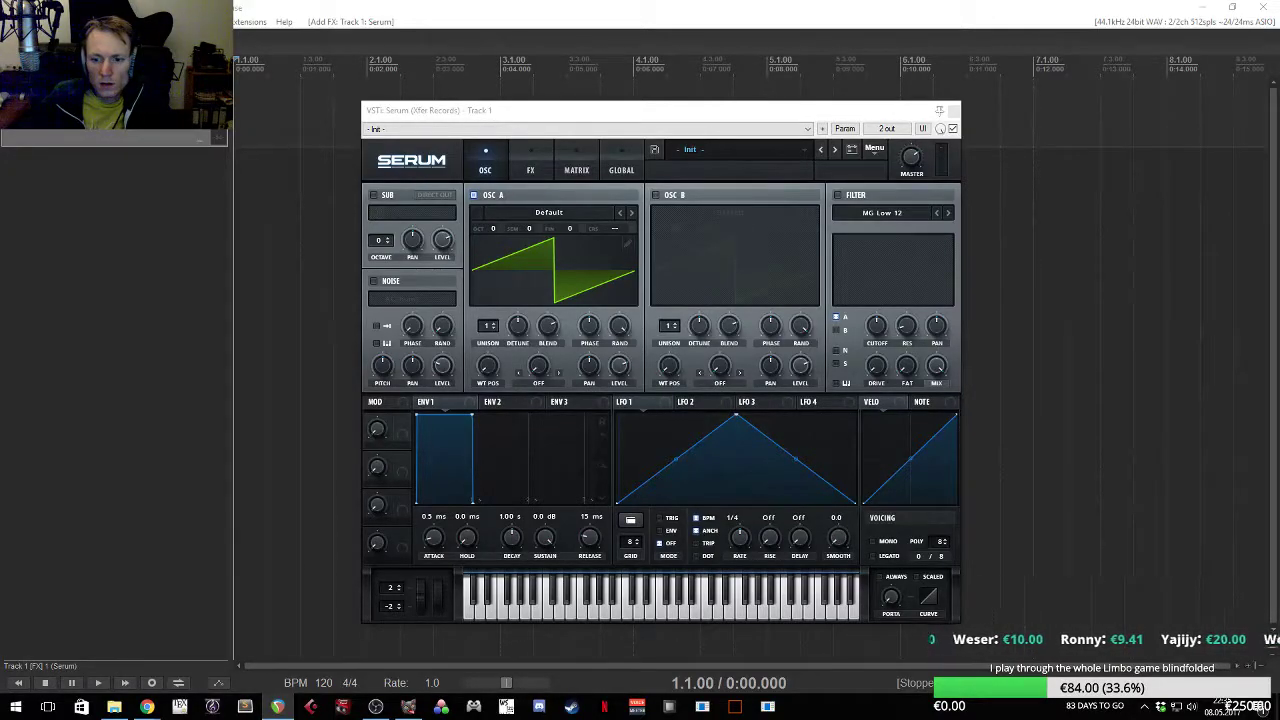
# - Start Voxengo Recorder on the master track and close its plug-in windows
pyautogui.moveTo(450, 131); pyautogui.dragTo(212, 178)
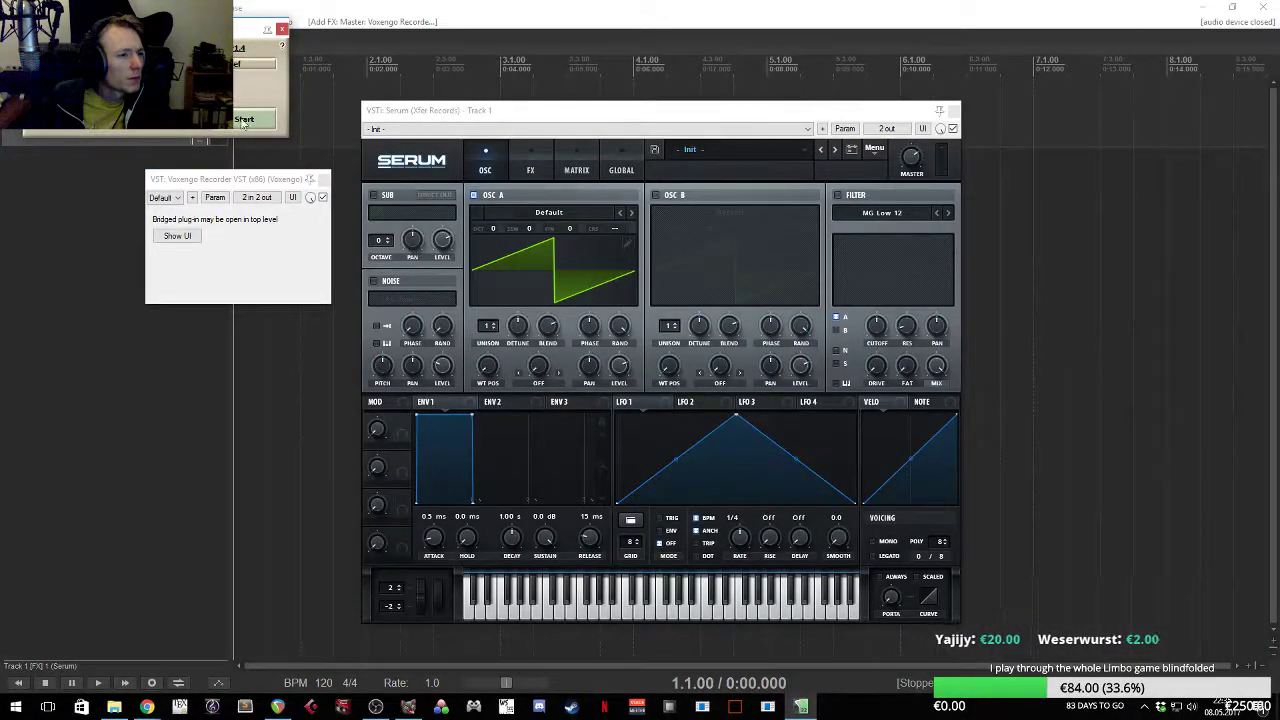
pyautogui.click(250, 119)
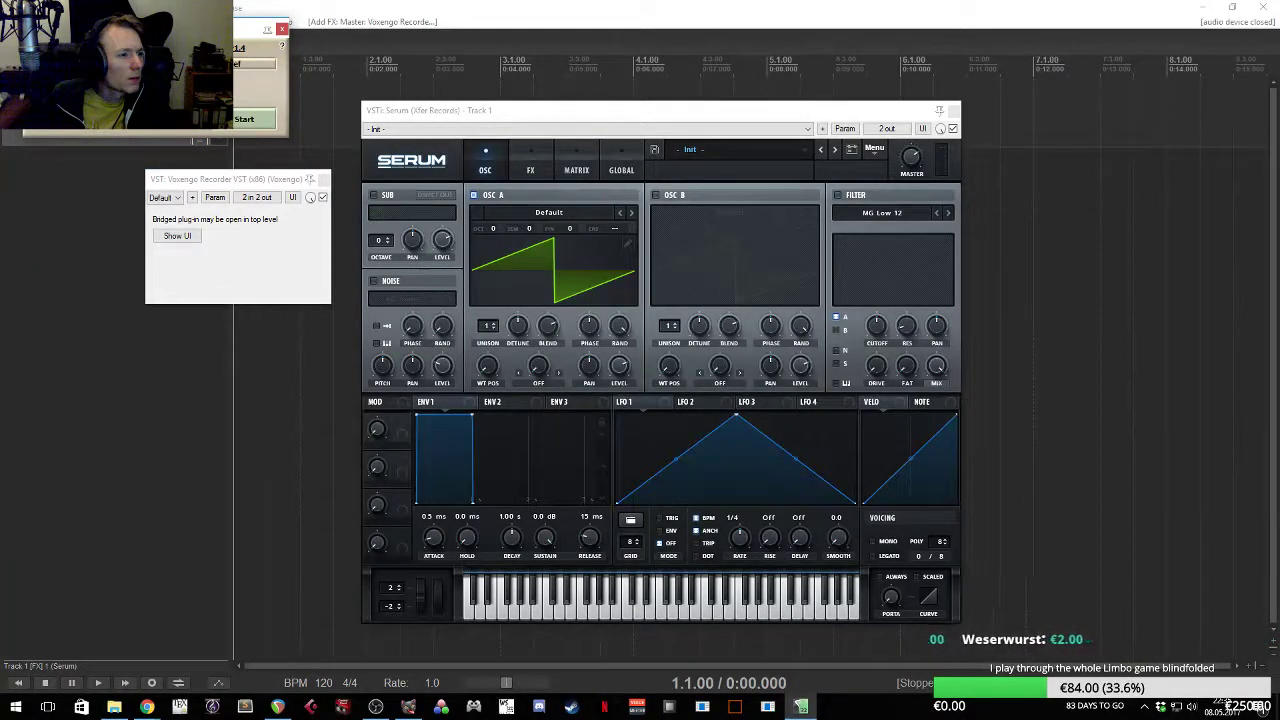
pyautogui.click(283, 31)
pyautogui.click(323, 181)
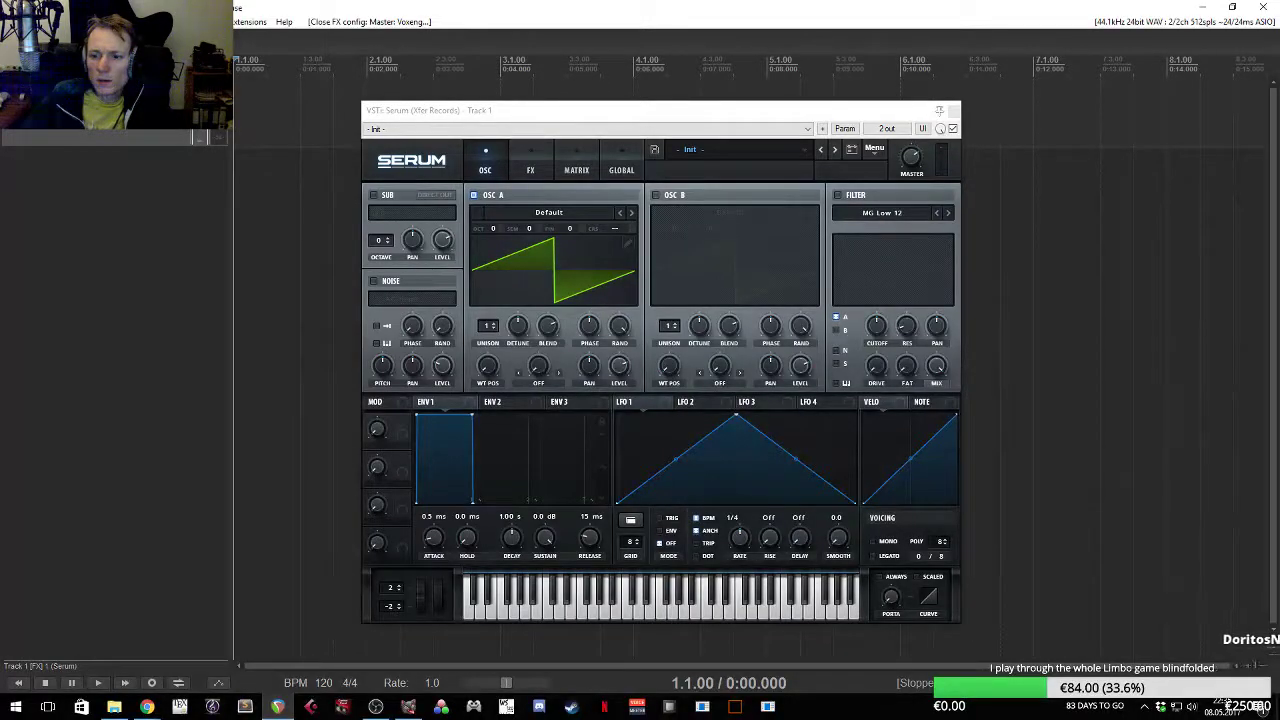
# - Turn on record monitoring for the Serum track and play test notes on Serum's on-screen keyboard
pyautogui.click(727, 613)
pyautogui.click(727, 609)
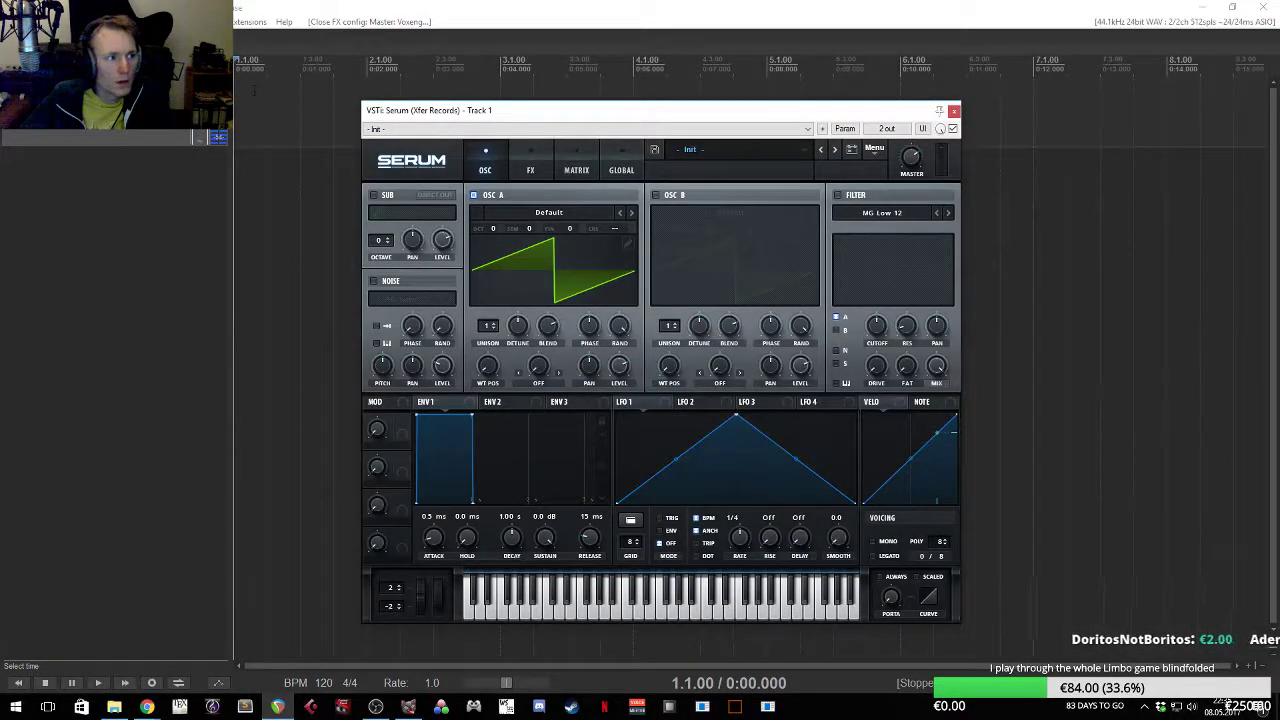
pyautogui.click(662, 607)
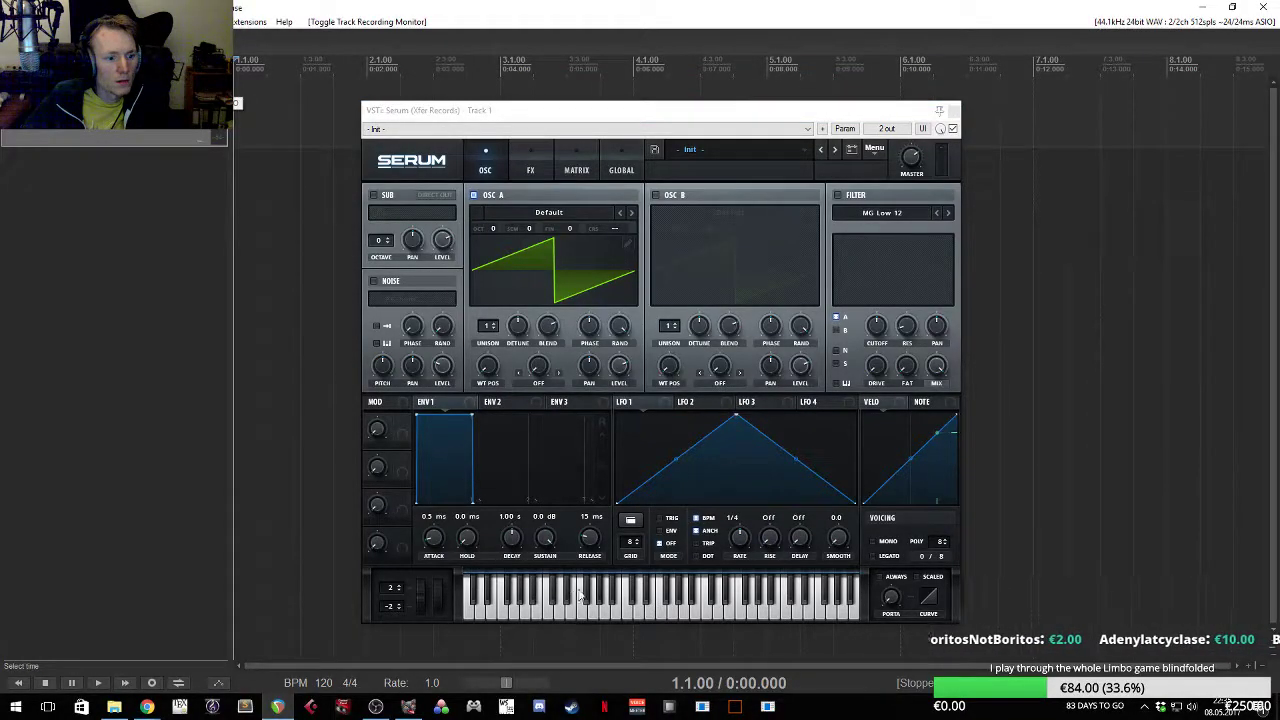
pyautogui.click(165, 92)
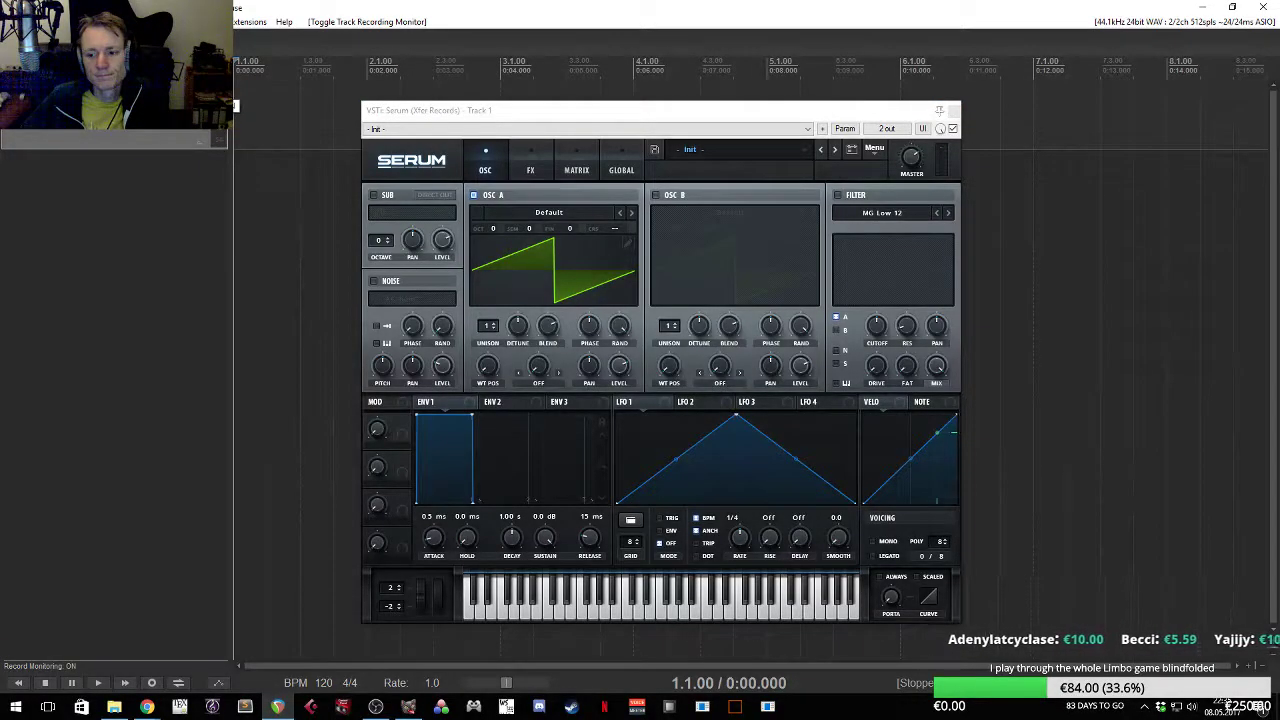
pyautogui.click(686, 610)
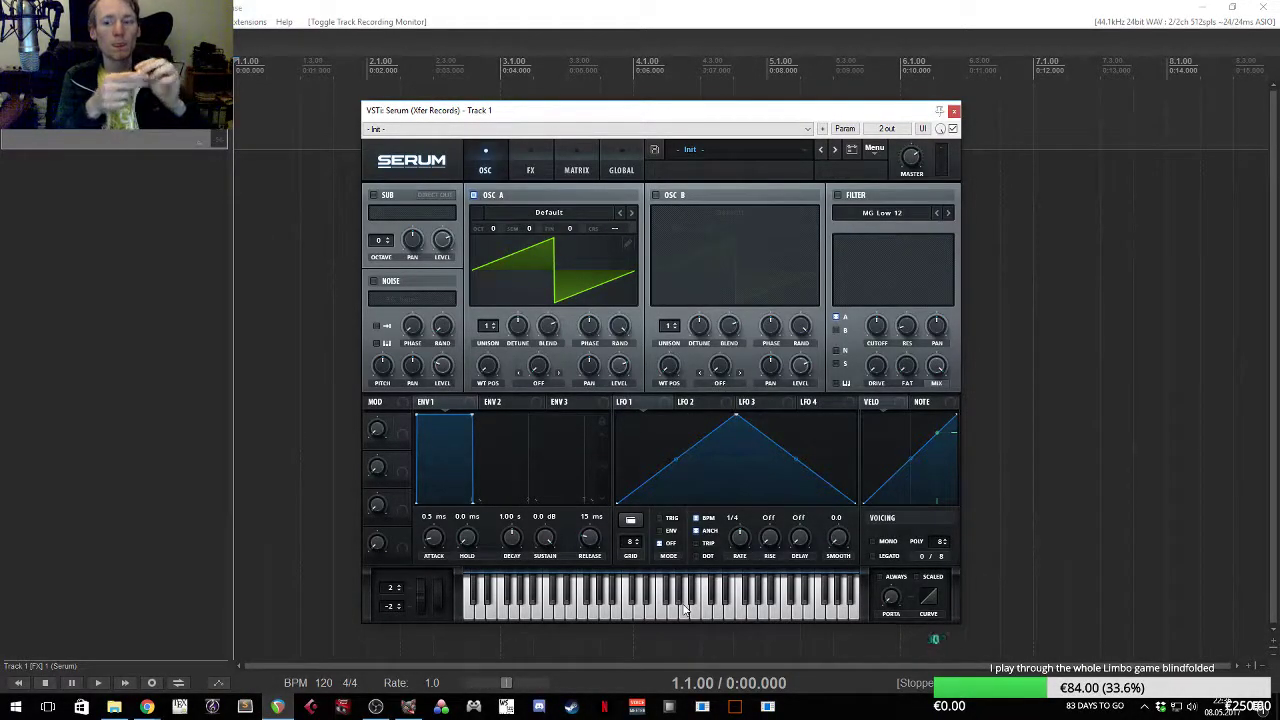
pyautogui.click(705, 607)
pyautogui.click(707, 606)
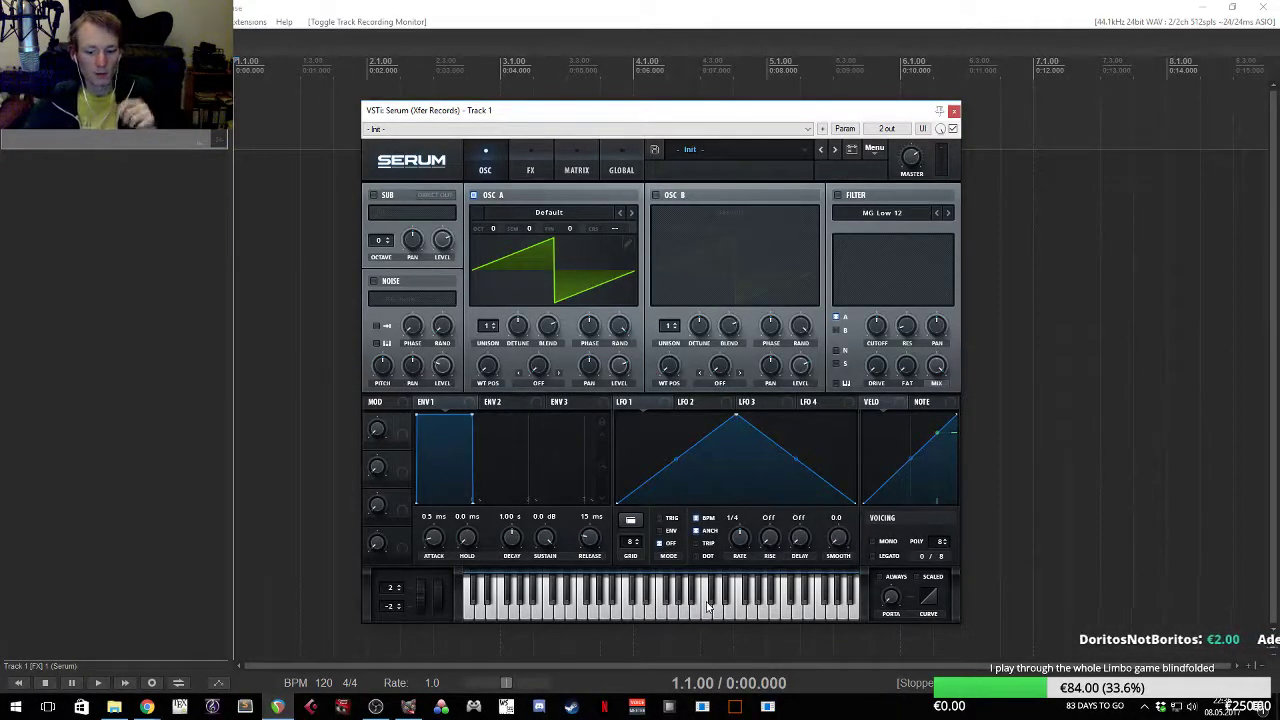
# - Load the pad preset PD Defiant [BR] in Serum and close the synthesizer's window
pyautogui.click(697, 152)
pyautogui.moveTo(746, 214)
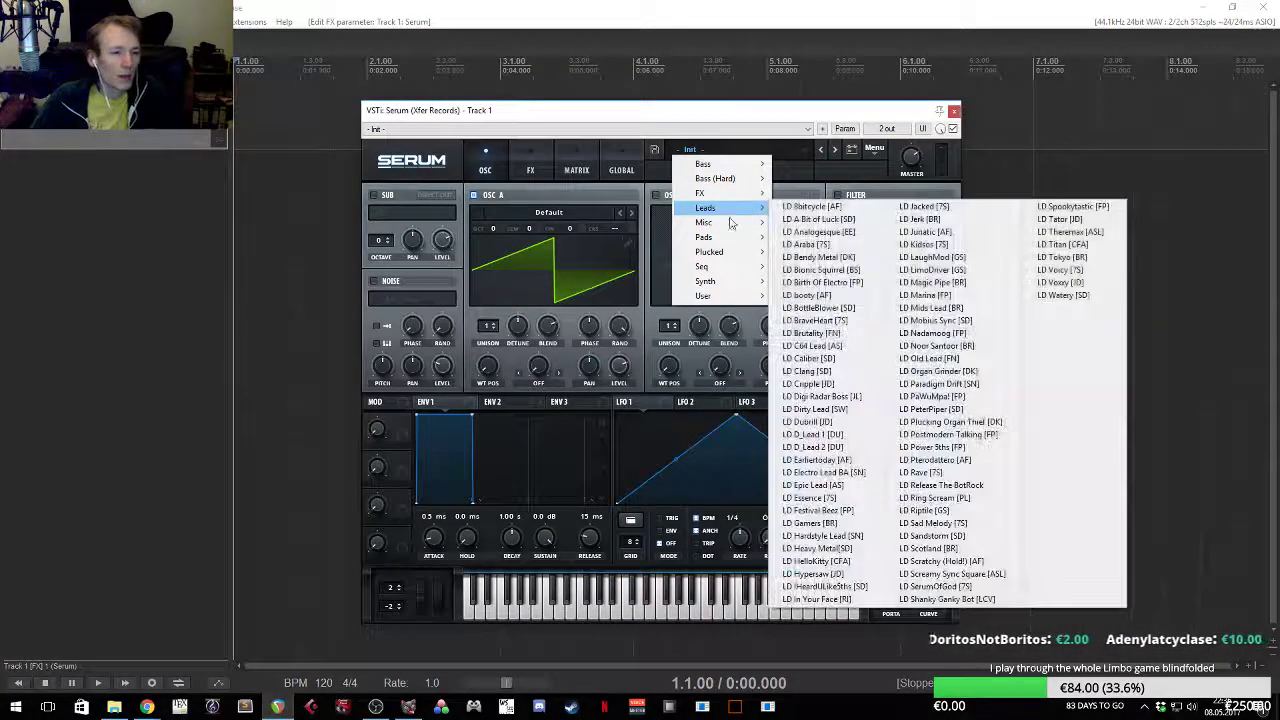
pyautogui.click(743, 575)
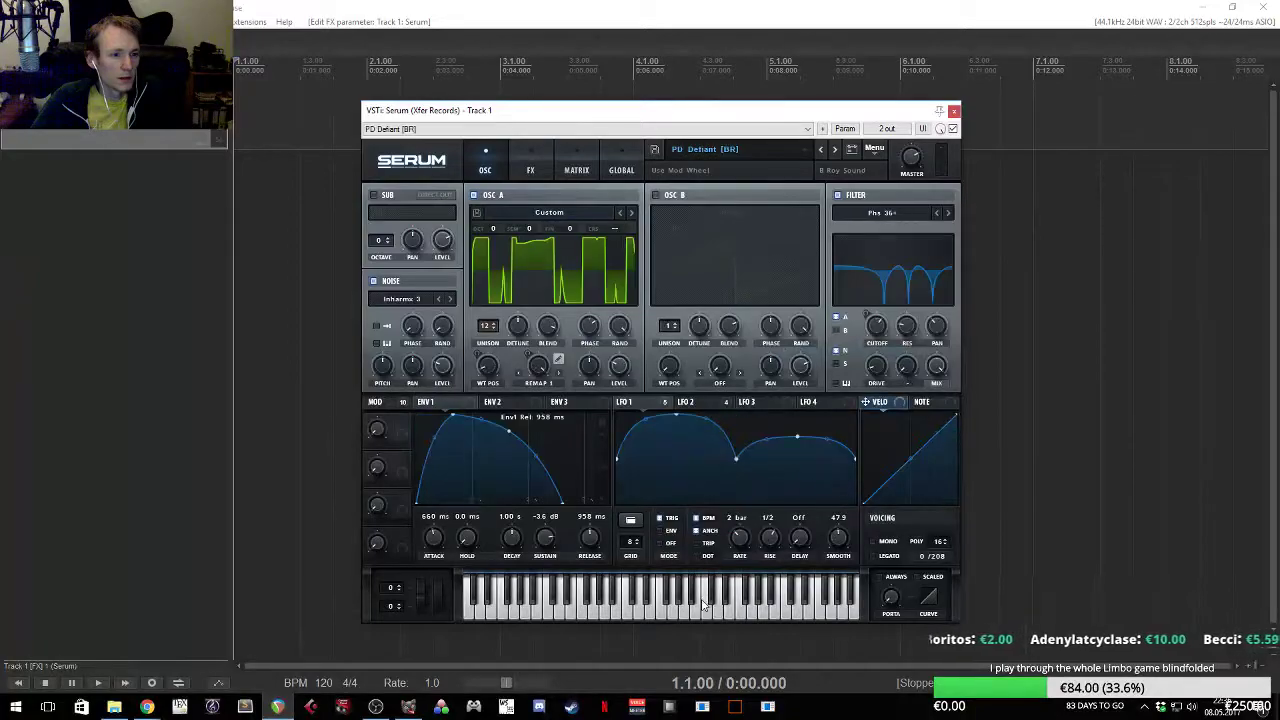
pyautogui.click(954, 110)
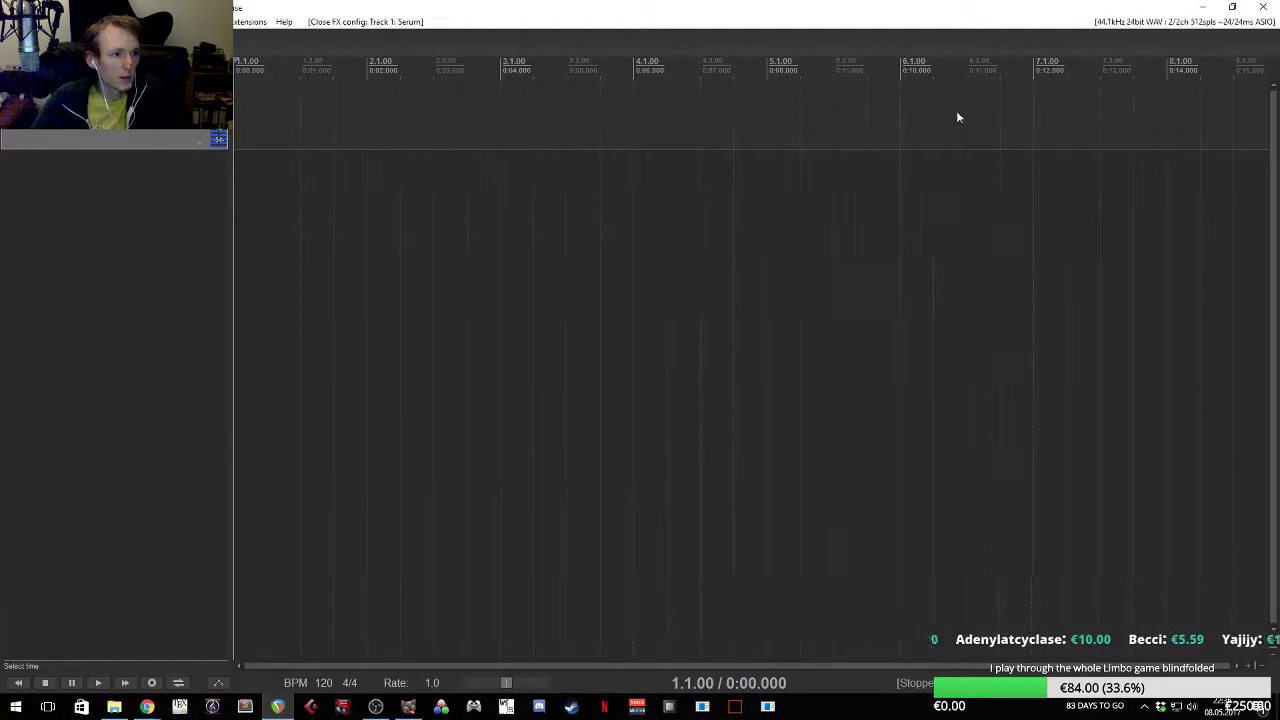
# - Draw a two-measure MIDI item on the Serum track and place title-start.ogg from sharedassets0 on a new track, aligned to the project start
pyautogui.moveTo(256, 125)
pyautogui.mouseDown()
pyautogui.moveTo(492, 128)
pyautogui.moveTo(474, 125)
pyautogui.mouseUp()
pyautogui.moveTo(674, 9); pyautogui.dragTo(873, 116)
pyautogui.click(438, 206)
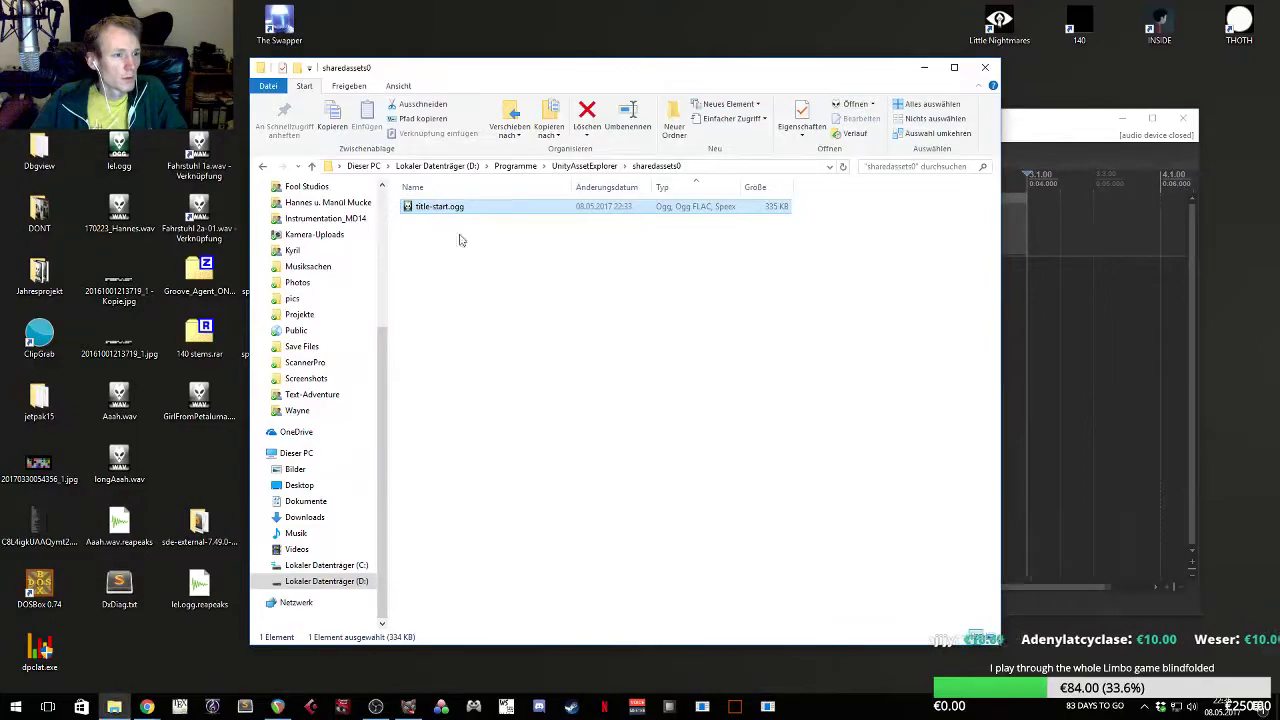
pyautogui.moveTo(490, 72); pyautogui.dragTo(371, 57)
pyautogui.moveTo(313, 194); pyautogui.dragTo(899, 297)
pyautogui.press('super+Up')
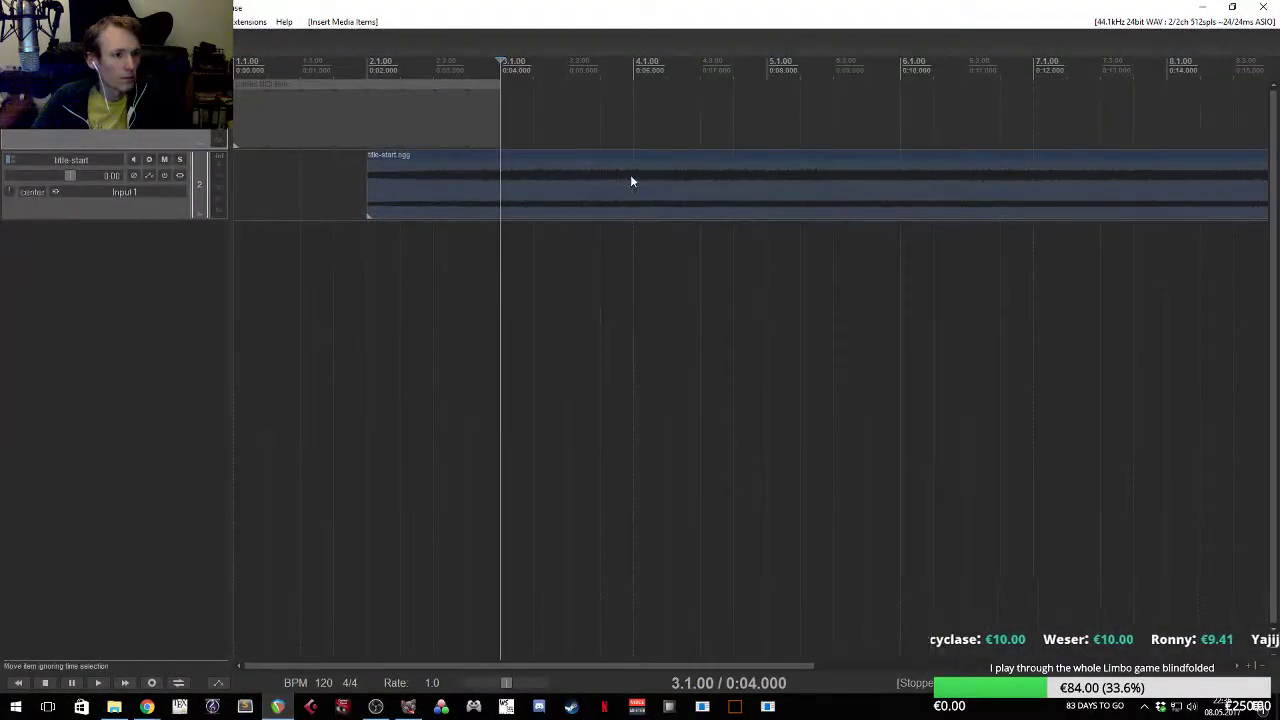
pyautogui.moveTo(504, 160); pyautogui.dragTo(504, 160)
pyautogui.scroll(-2, 460, 145)
pyautogui.moveTo(418, 122); pyautogui.dragTo(248, 122)
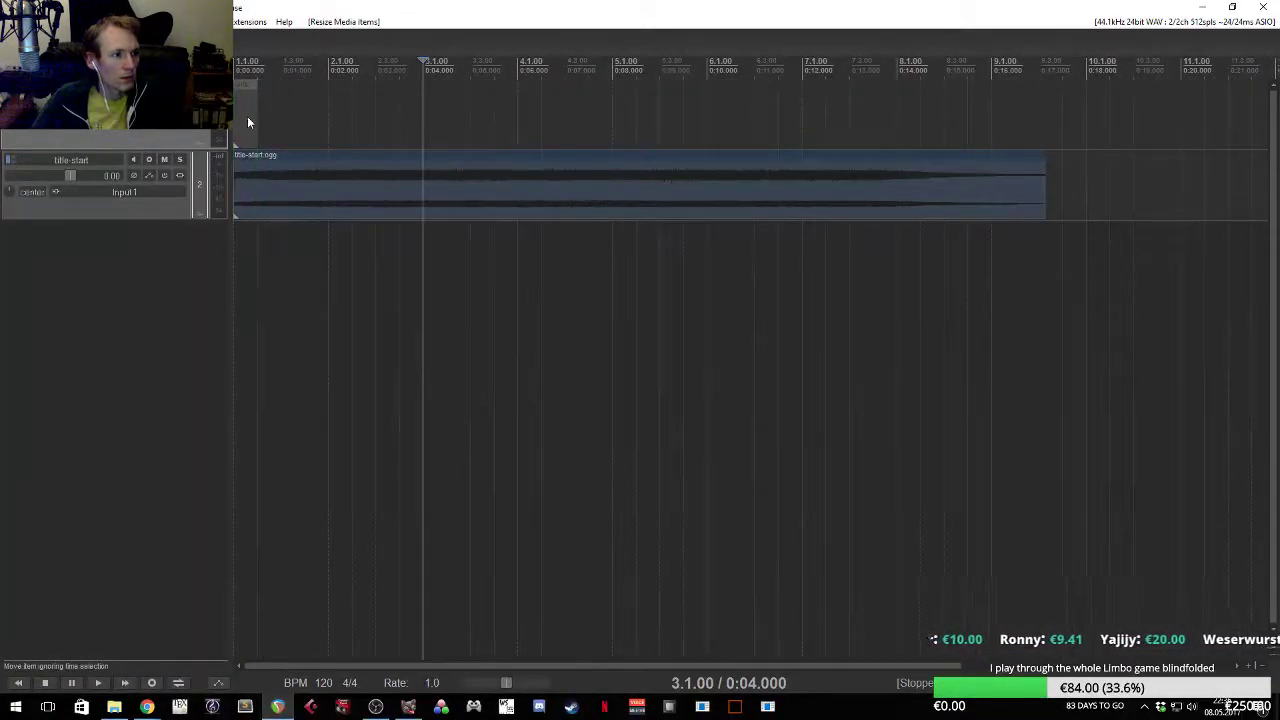
pyautogui.hotkey('ctrl', 'z')
pyautogui.hotkey('ctrl', 'shift', 'z')
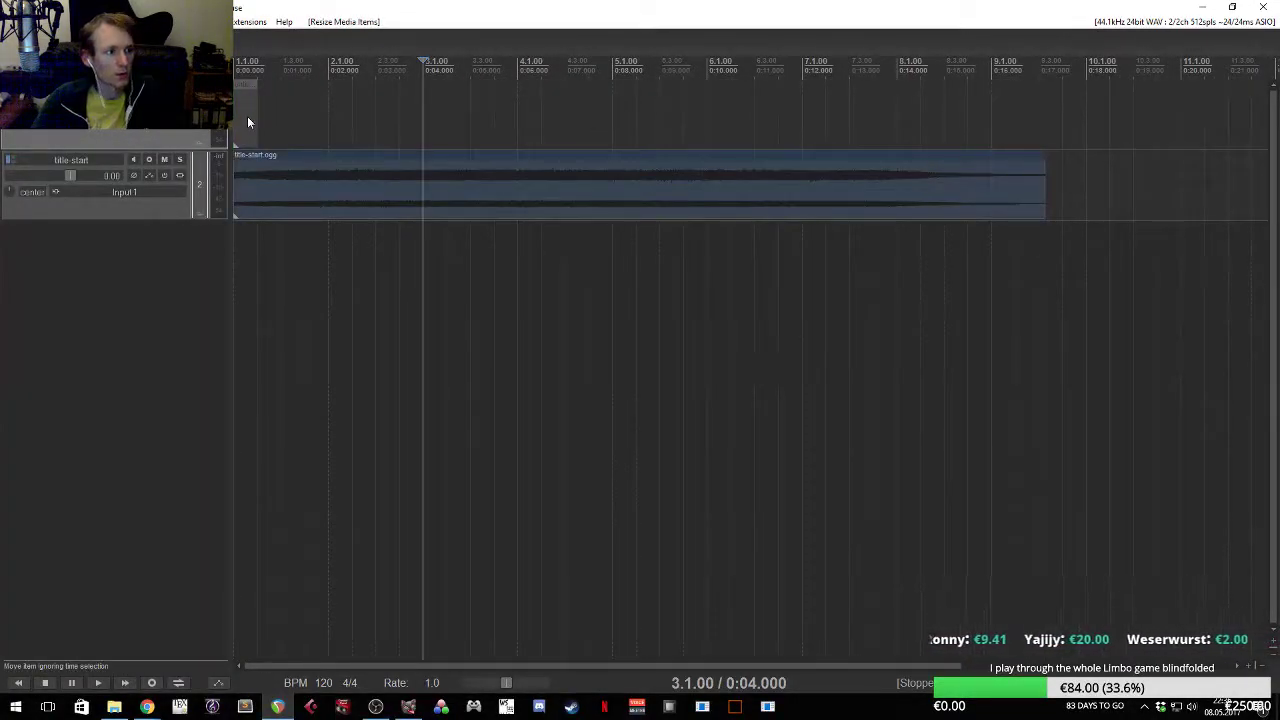
pyautogui.click(248, 122)
pyautogui.moveTo(258, 122); pyautogui.dragTo(376, 114)
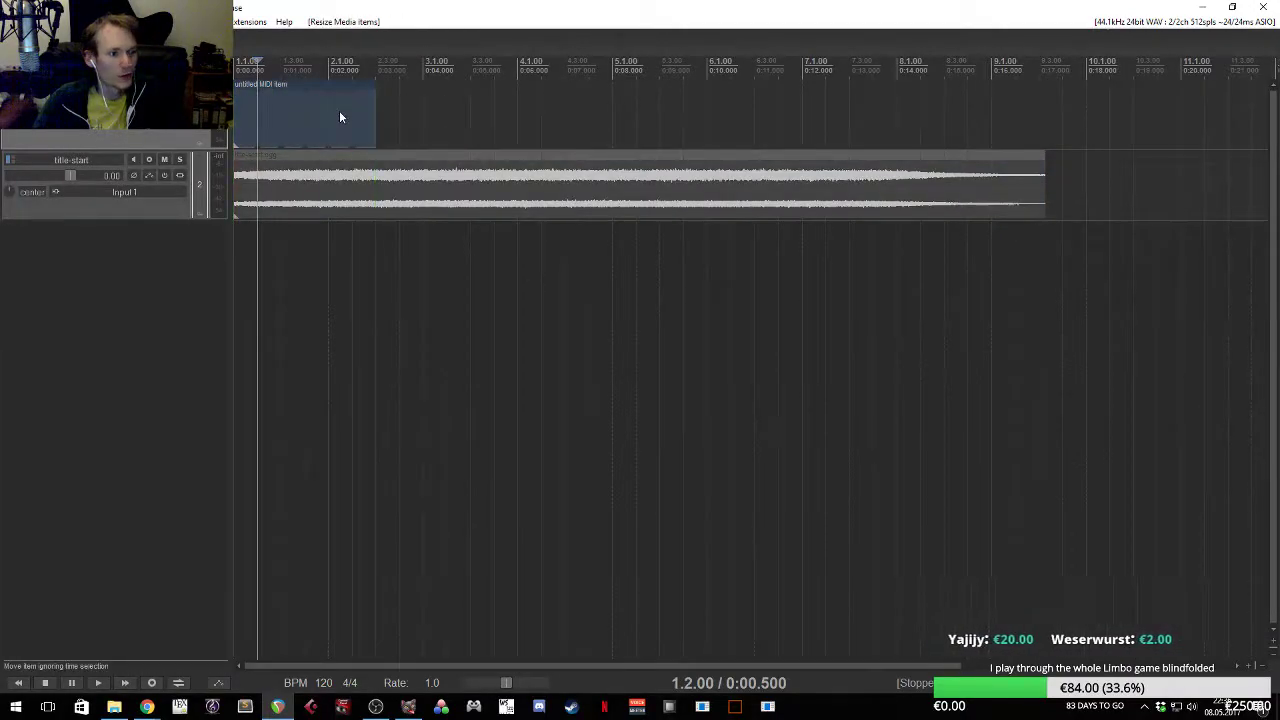
# - Replace the Serum track's MIDI item with one spanning the full length of the title-start.ogg clip
pyautogui.press('Delete')
pyautogui.moveTo(246, 117); pyautogui.dragTo(1048, 175)
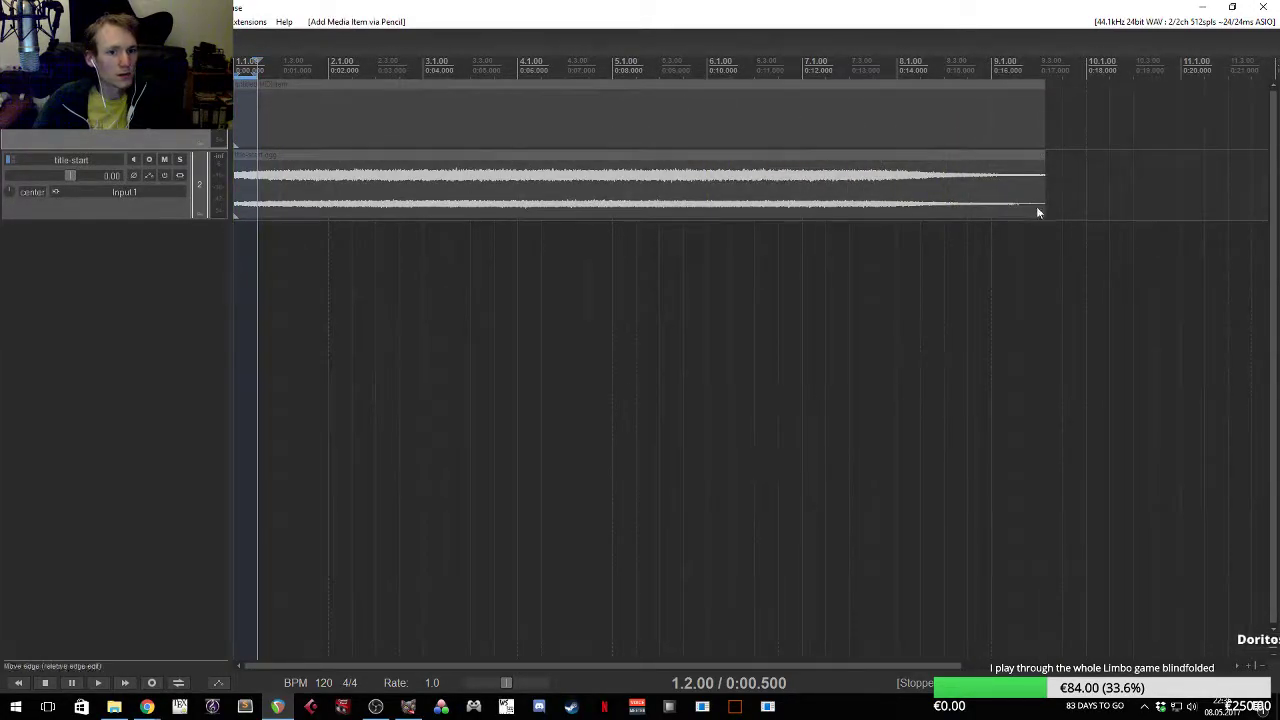
pyautogui.scroll(2, 397, 187)
pyautogui.scroll(-3, 397, 187)
# - Draw sustained D1, G1 and D2 notes up to the end of the MIDI item, play the chord briefly and close the MIDI editor
pyautogui.doubleClick(397, 105)
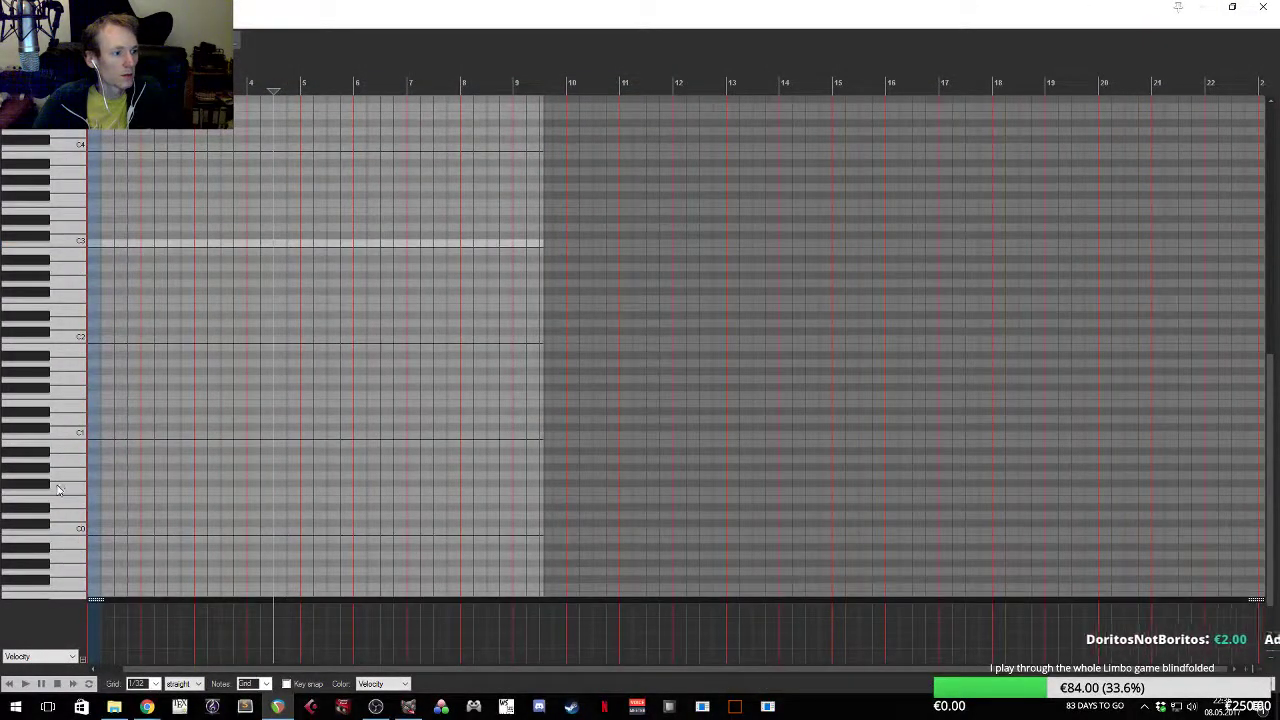
pyautogui.moveTo(108, 421); pyautogui.dragTo(534, 420)
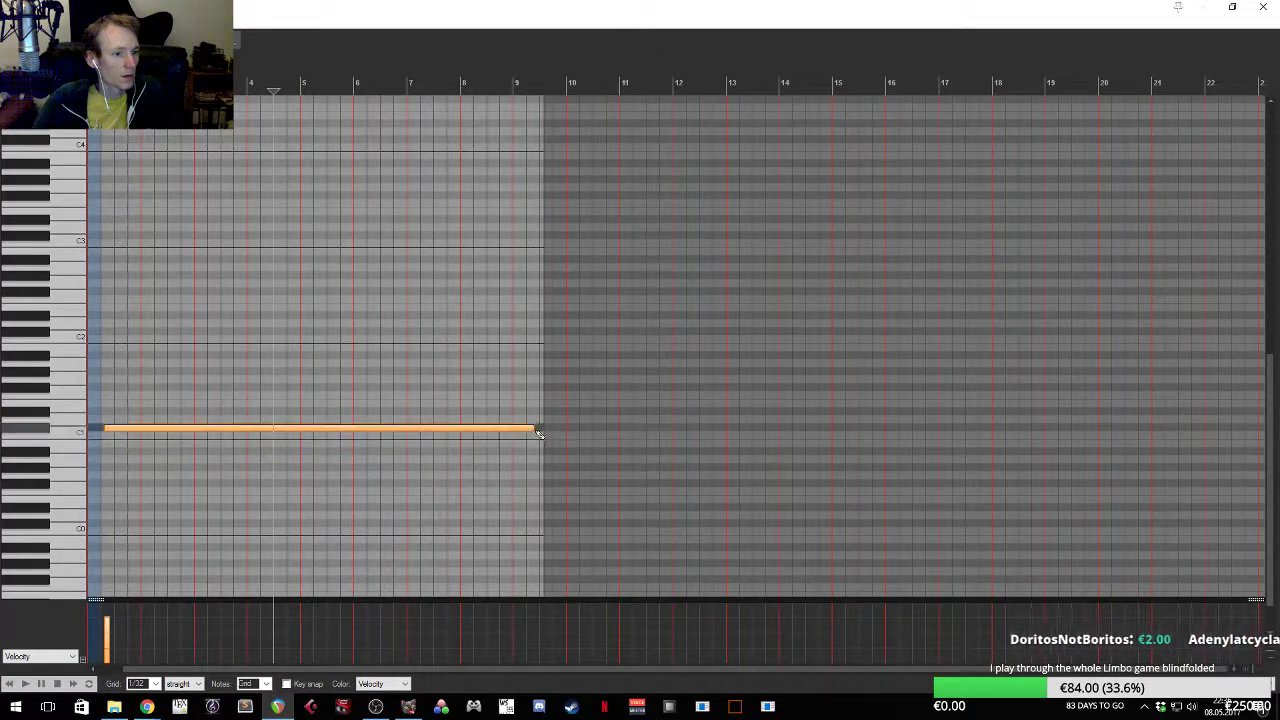
pyautogui.moveTo(106, 323); pyautogui.dragTo(574, 330)
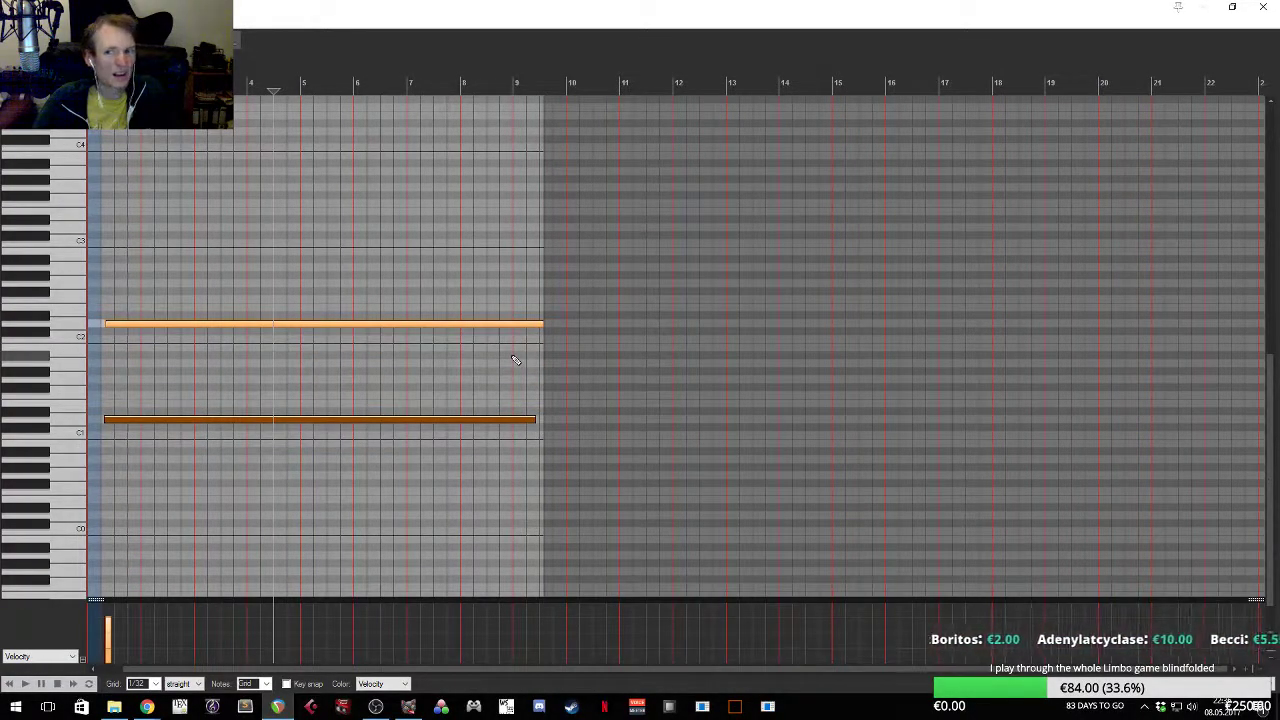
pyautogui.moveTo(118, 380); pyautogui.dragTo(568, 386)
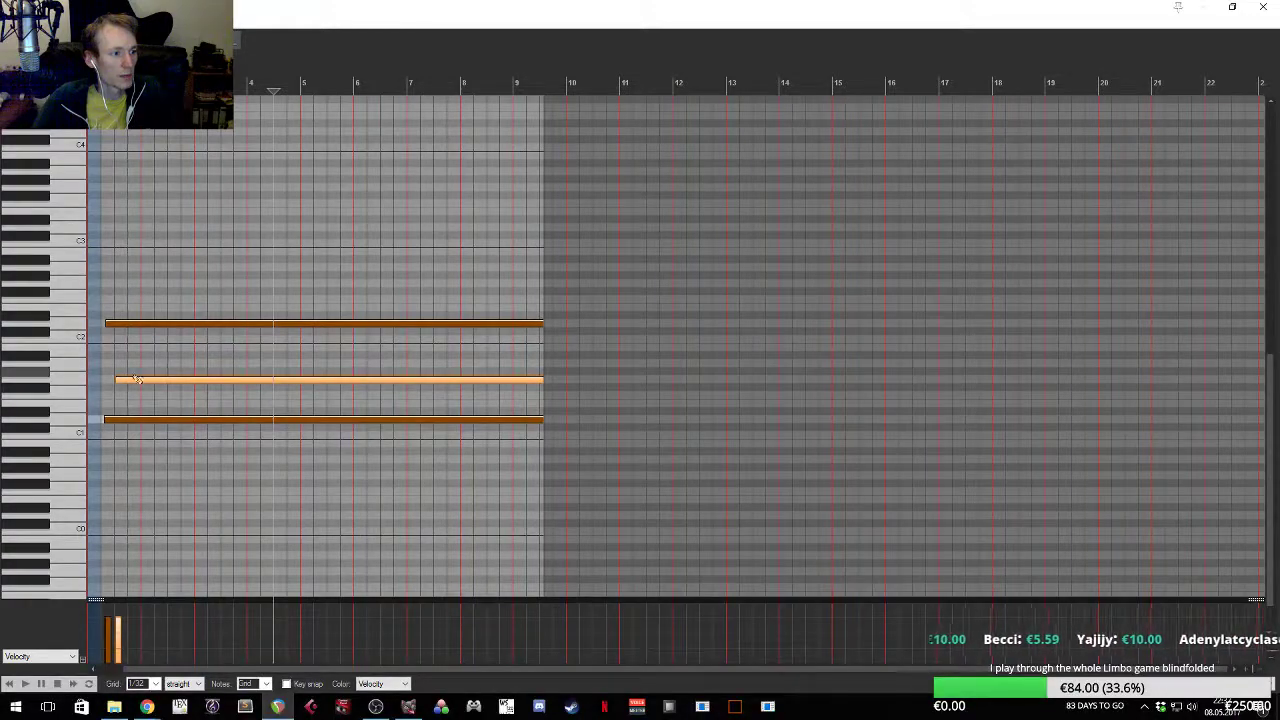
pyautogui.moveTo(120, 378); pyautogui.dragTo(103, 379)
pyautogui.press('space')
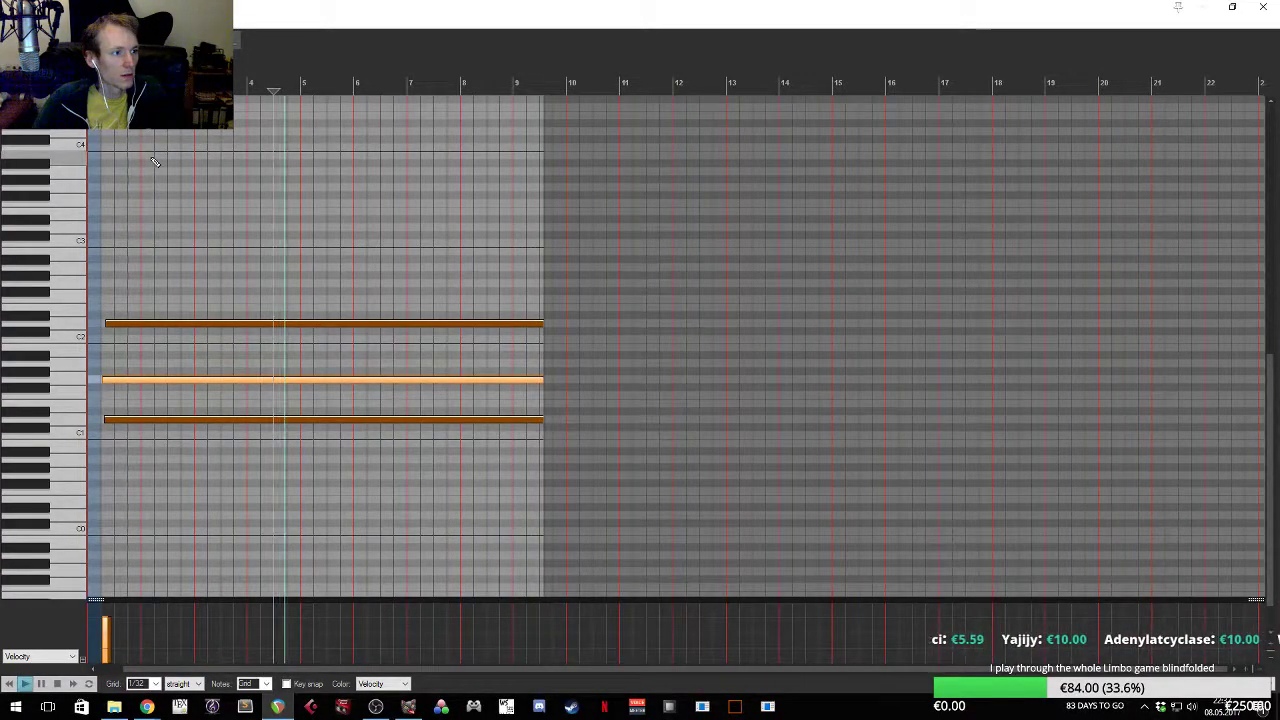
pyautogui.press('space')
pyautogui.click(1263, 7)
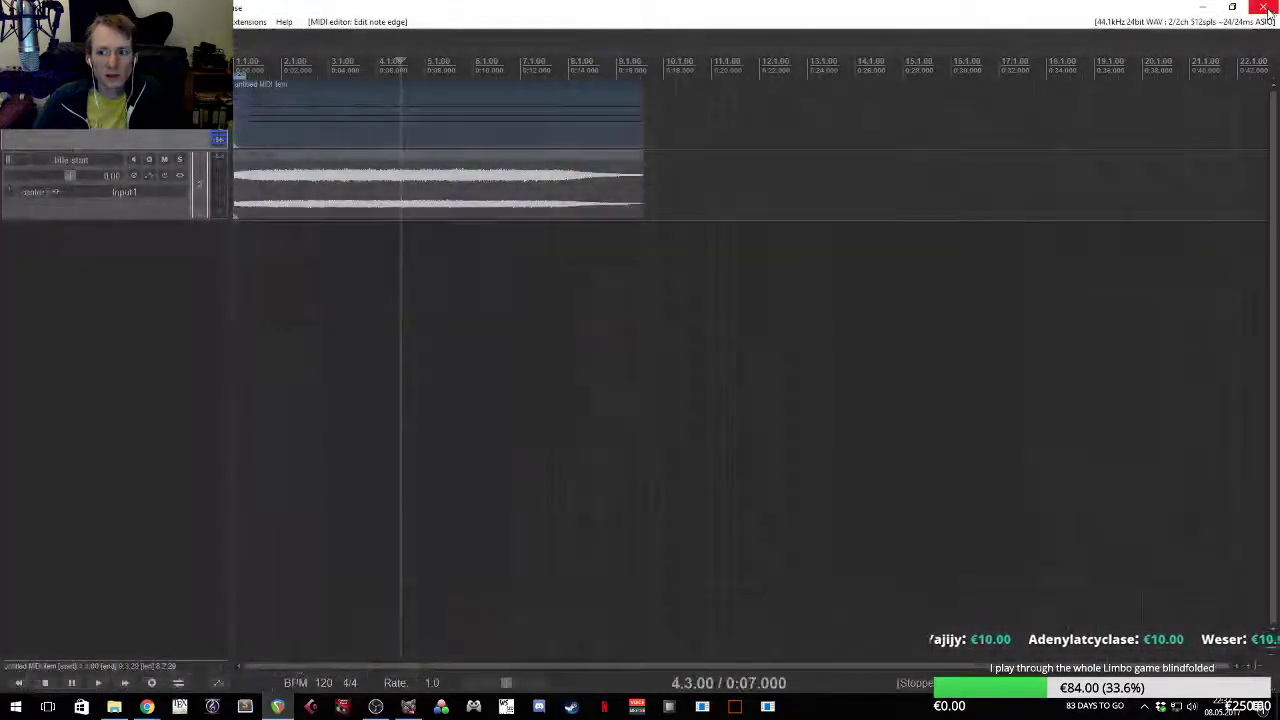
# - Set the loop points to the MIDI item on the Serum track
pyautogui.click(641, 327)
pyautogui.scroll(-2, 380, 118)
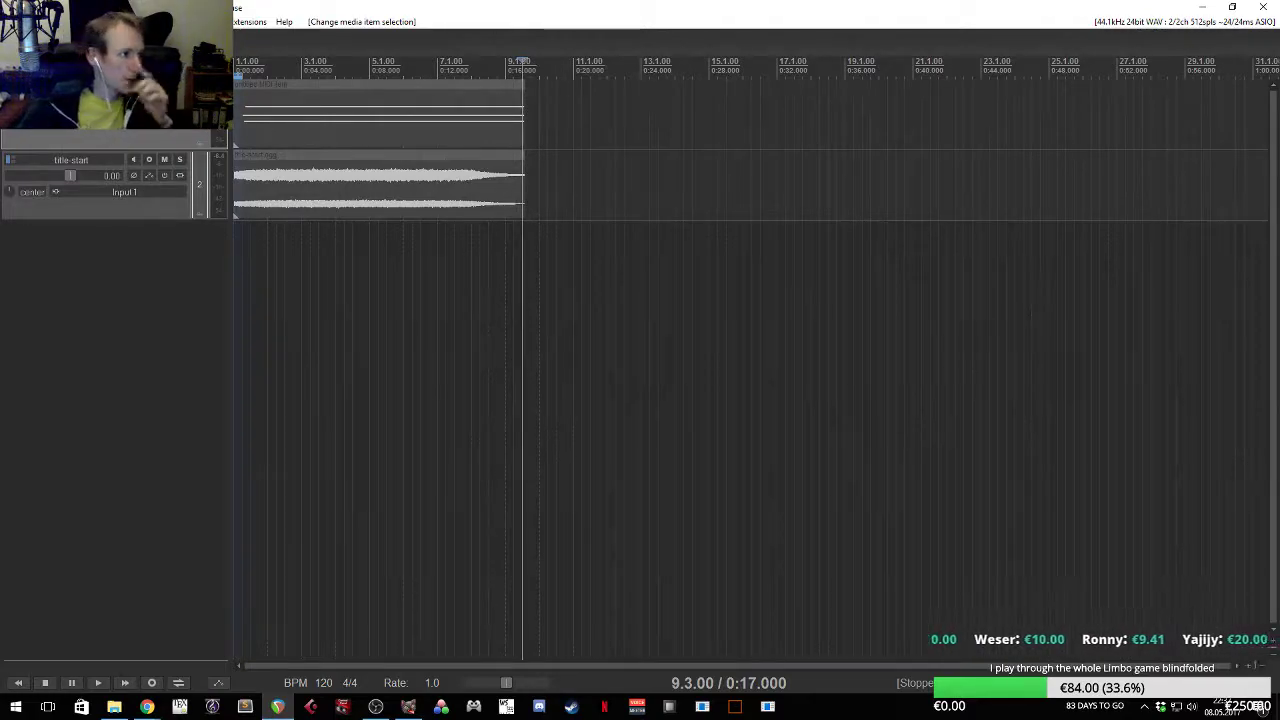
pyautogui.click(354, 125)
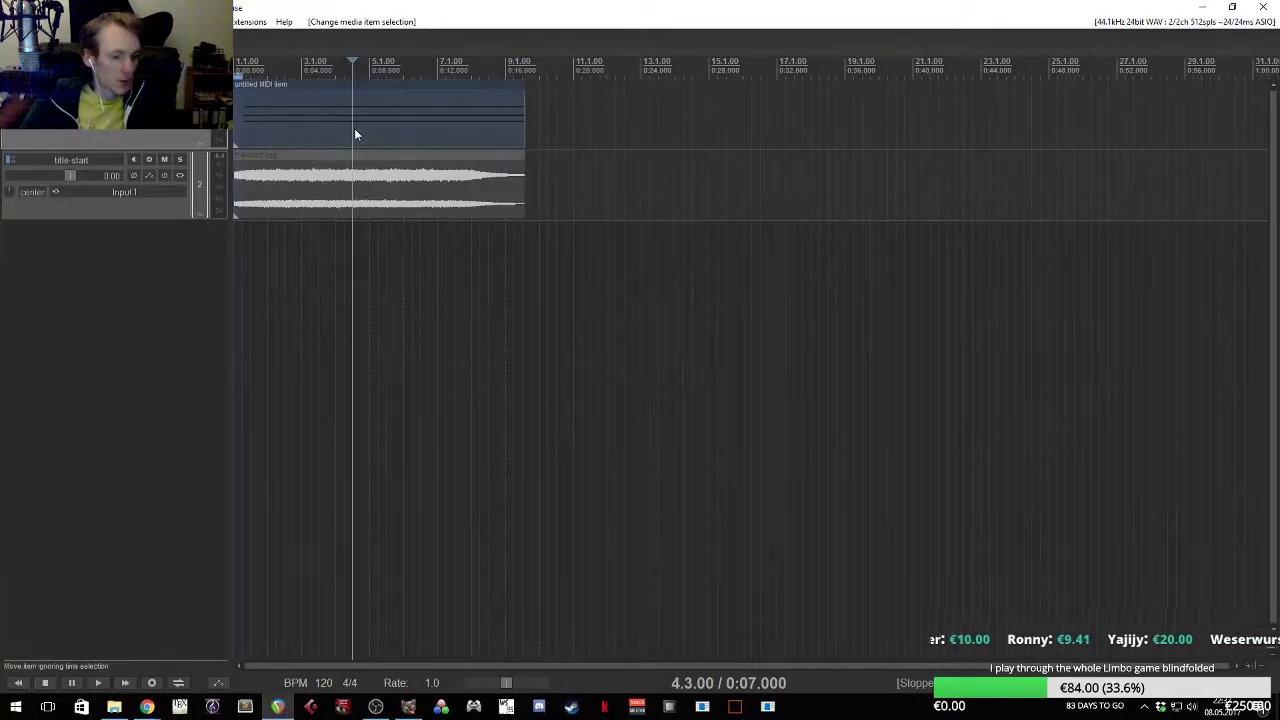
pyautogui.hotkey('ctrl', 'l')
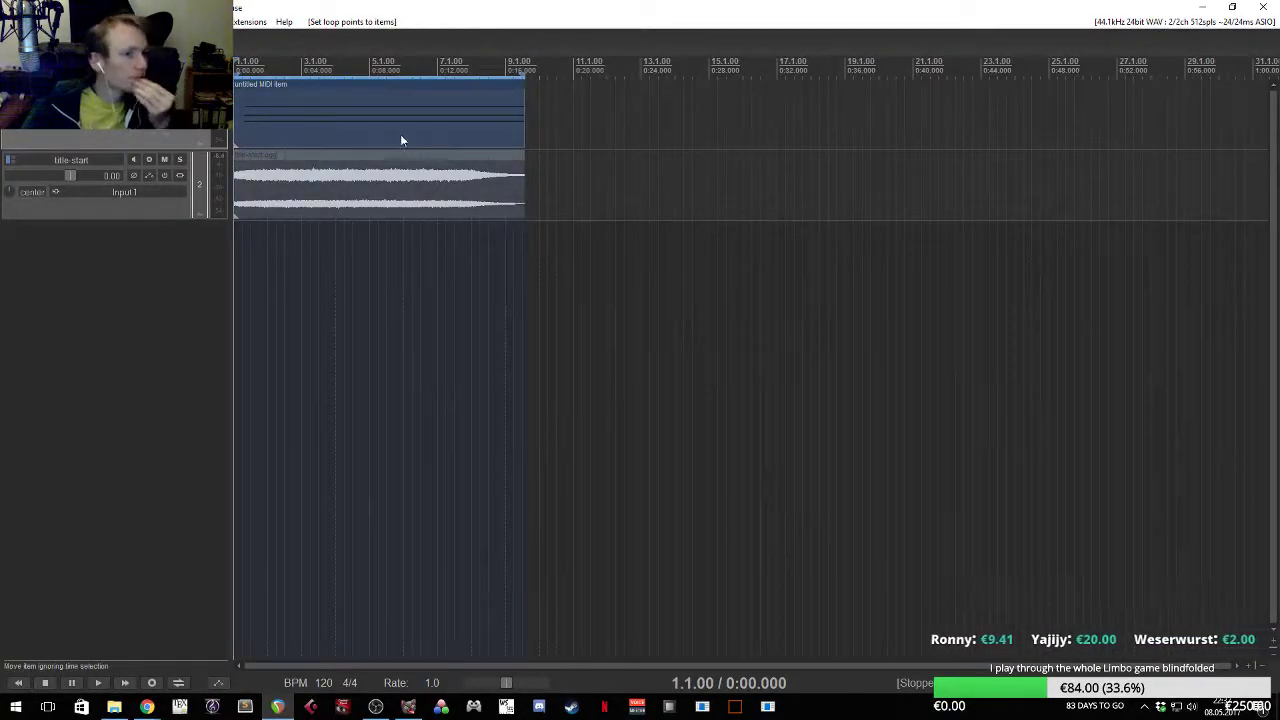
# - Solo the title-start track and play it from about 7.5 seconds and again from near the project start
pyautogui.click(181, 160)
pyautogui.click(361, 66)
pyautogui.press('space')
pyautogui.press('space')
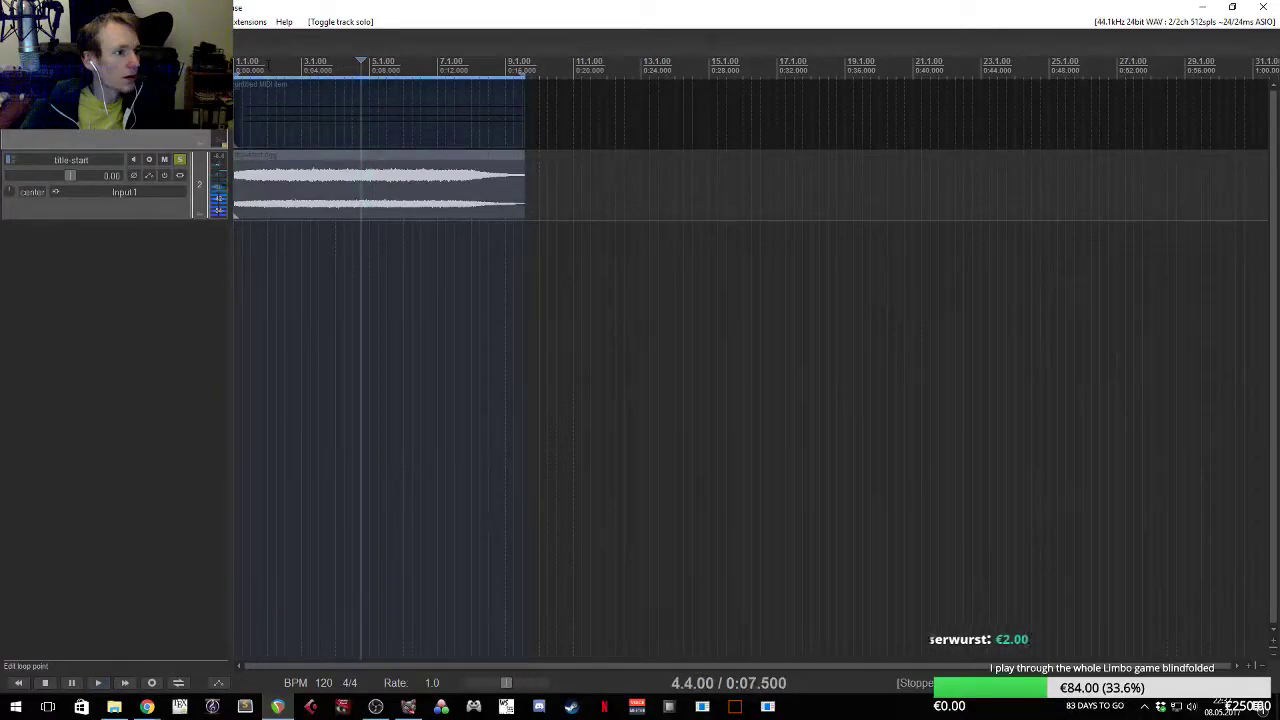
pyautogui.click(243, 65)
pyautogui.press('space')
pyautogui.press('space')
# - Solo the Serum track instead of title-start, play its chord for comparison, stop the playback and clear the solo
pyautogui.click(179, 159)
pyautogui.click(179, 159)
pyautogui.press('space')
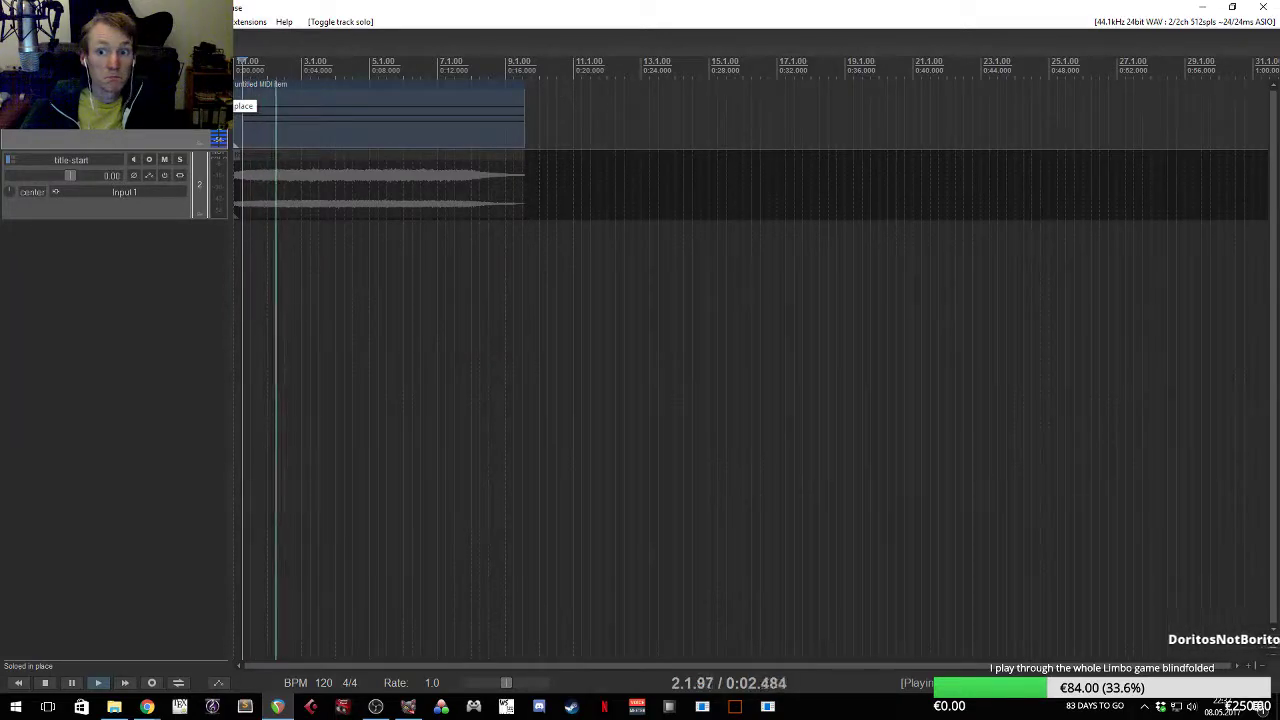
pyautogui.press('space')
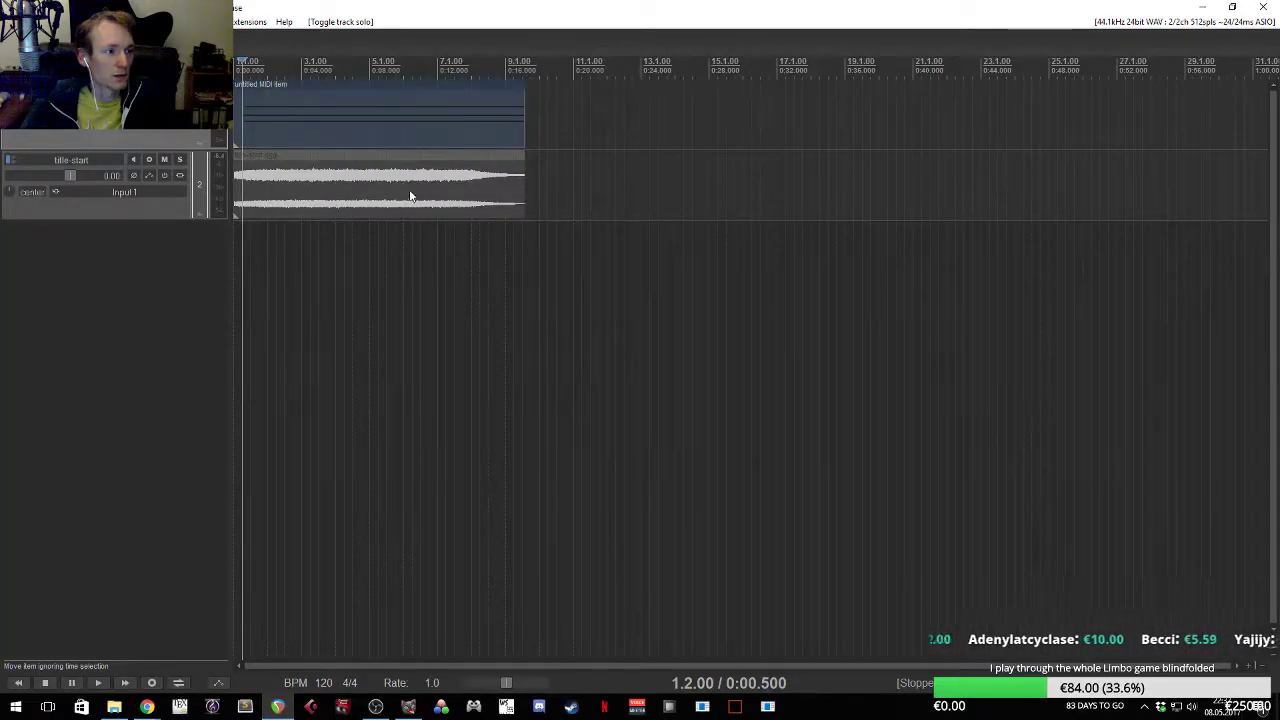
# - Open the project's render settings and choose OGG Vorbis as the output format
pyautogui.click(14, 22)
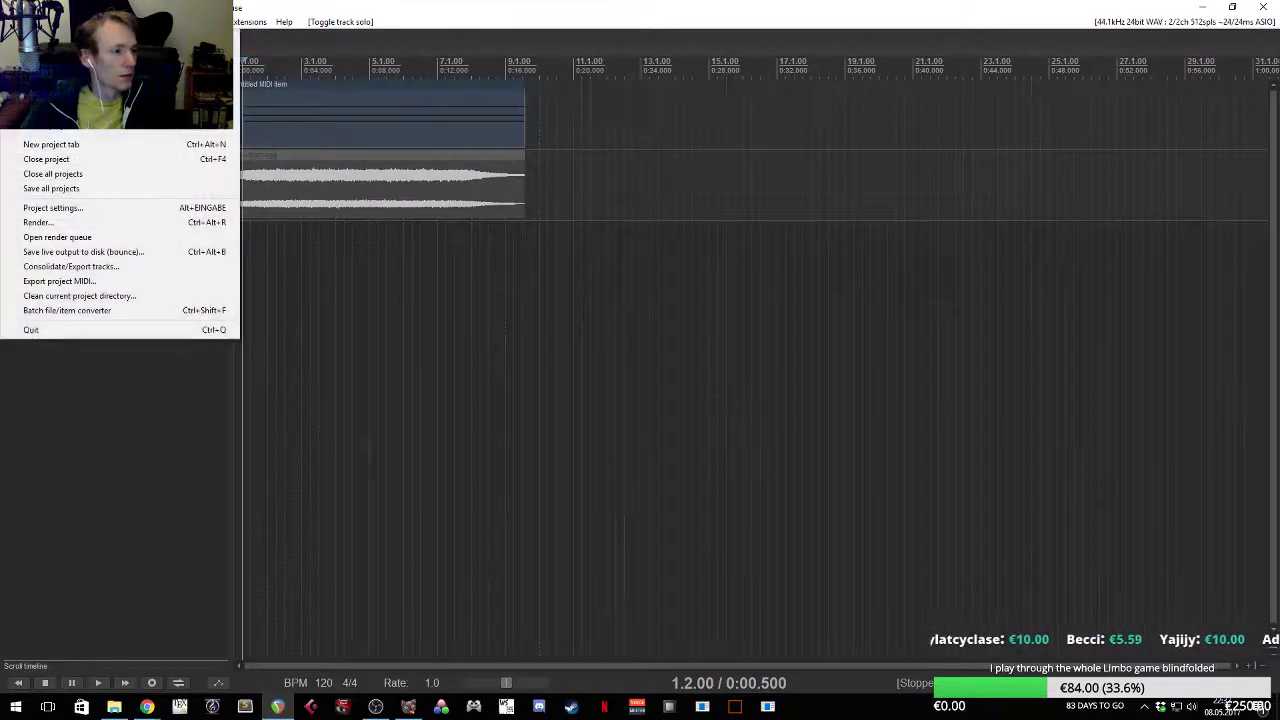
pyautogui.click(140, 220)
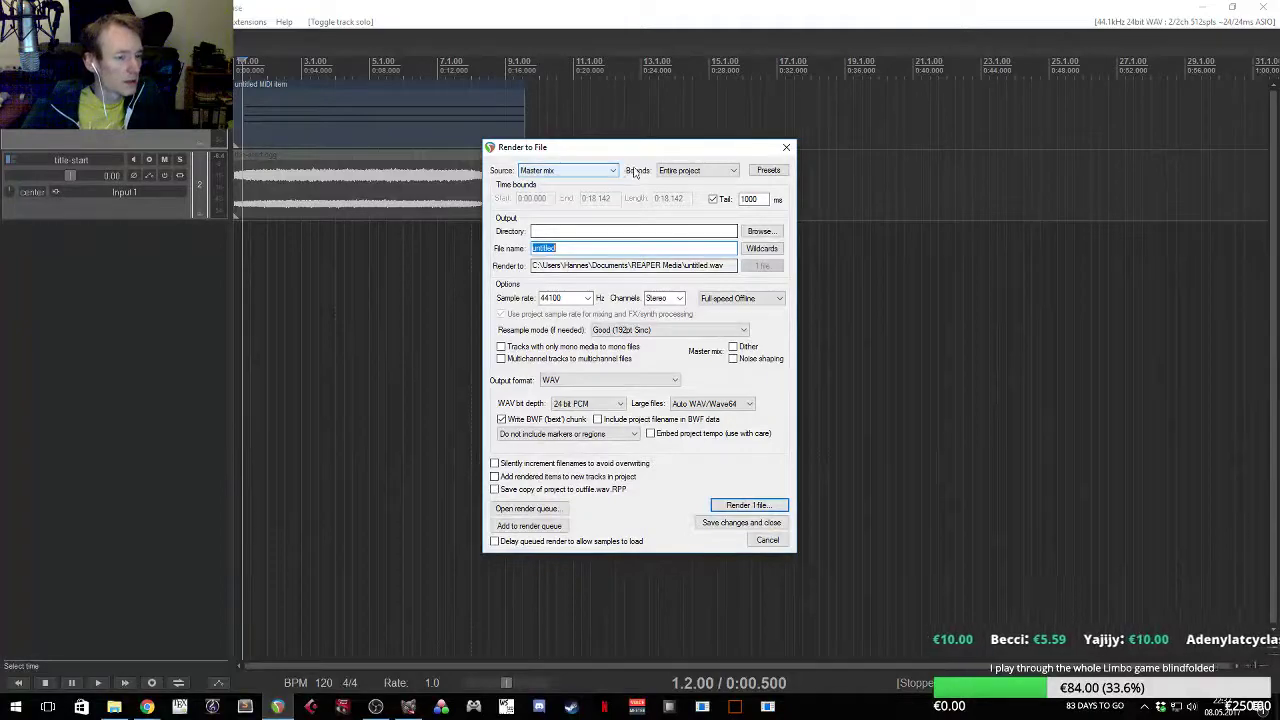
pyautogui.click(606, 380)
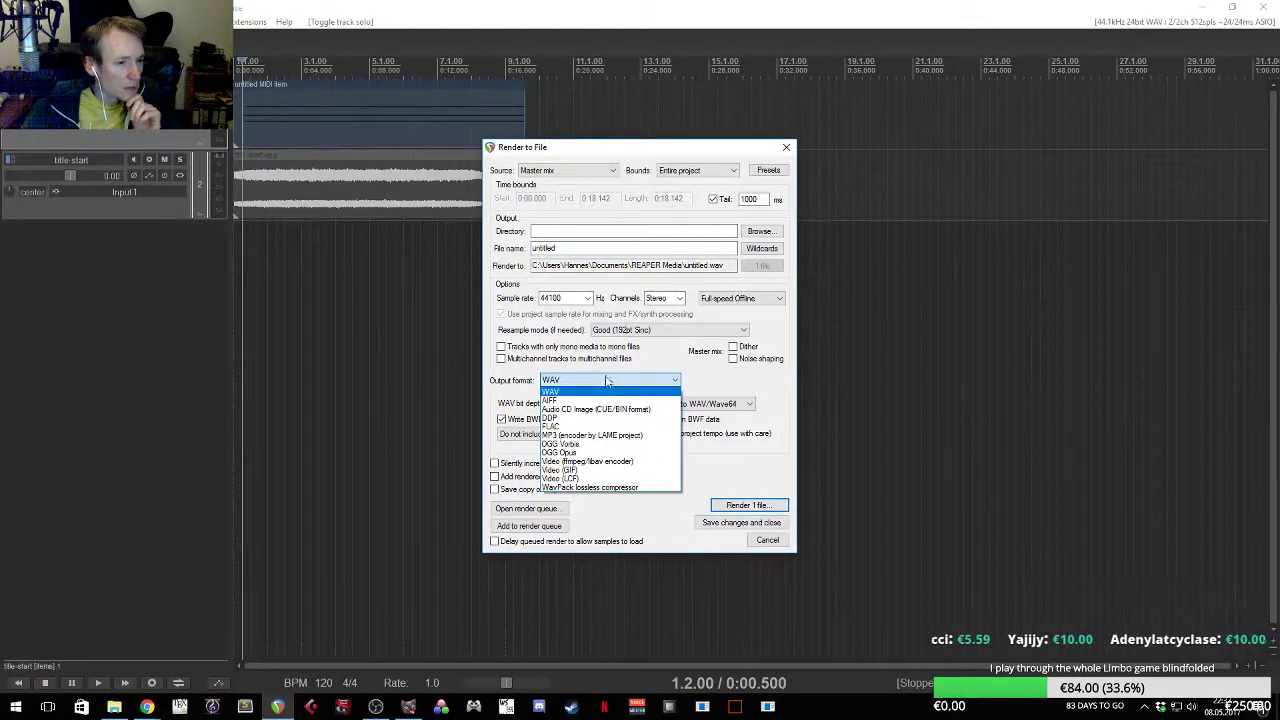
pyautogui.click(604, 445)
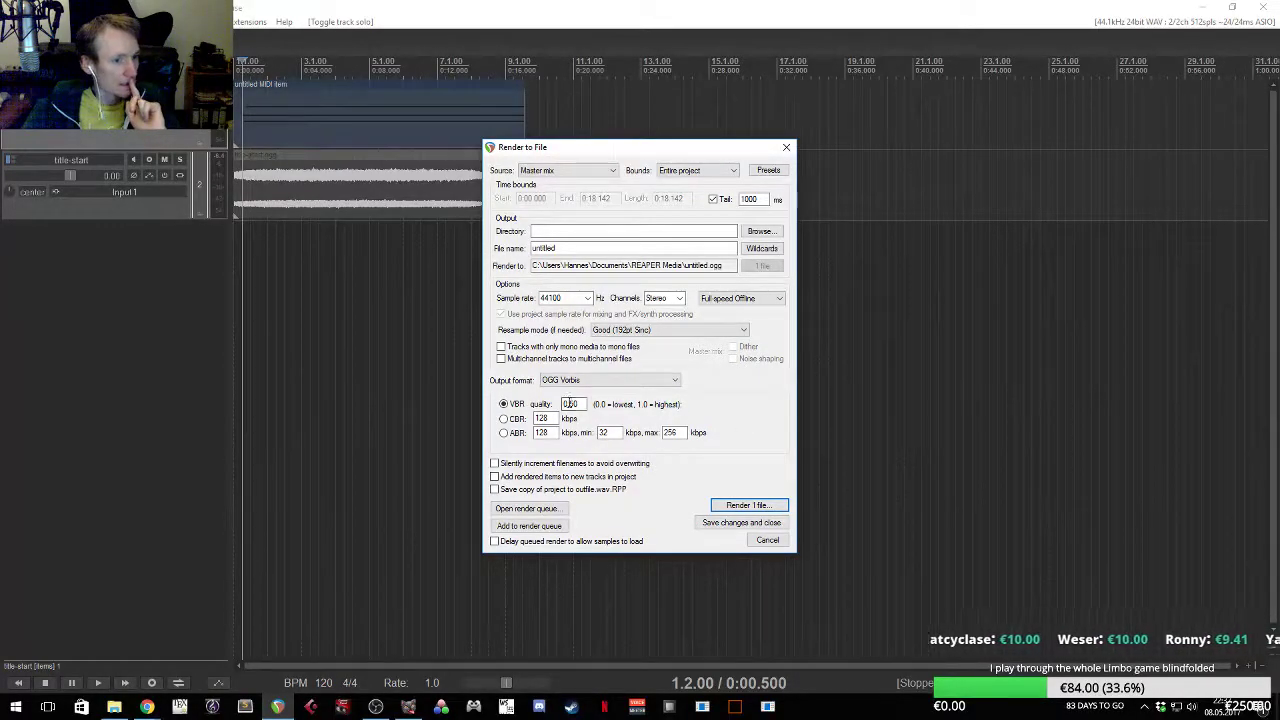
# - Check the file size of the original title-start.ogg in its file properties in File Explorer's sharedassets0 folder, and close the properties
pyautogui.click(114, 706)
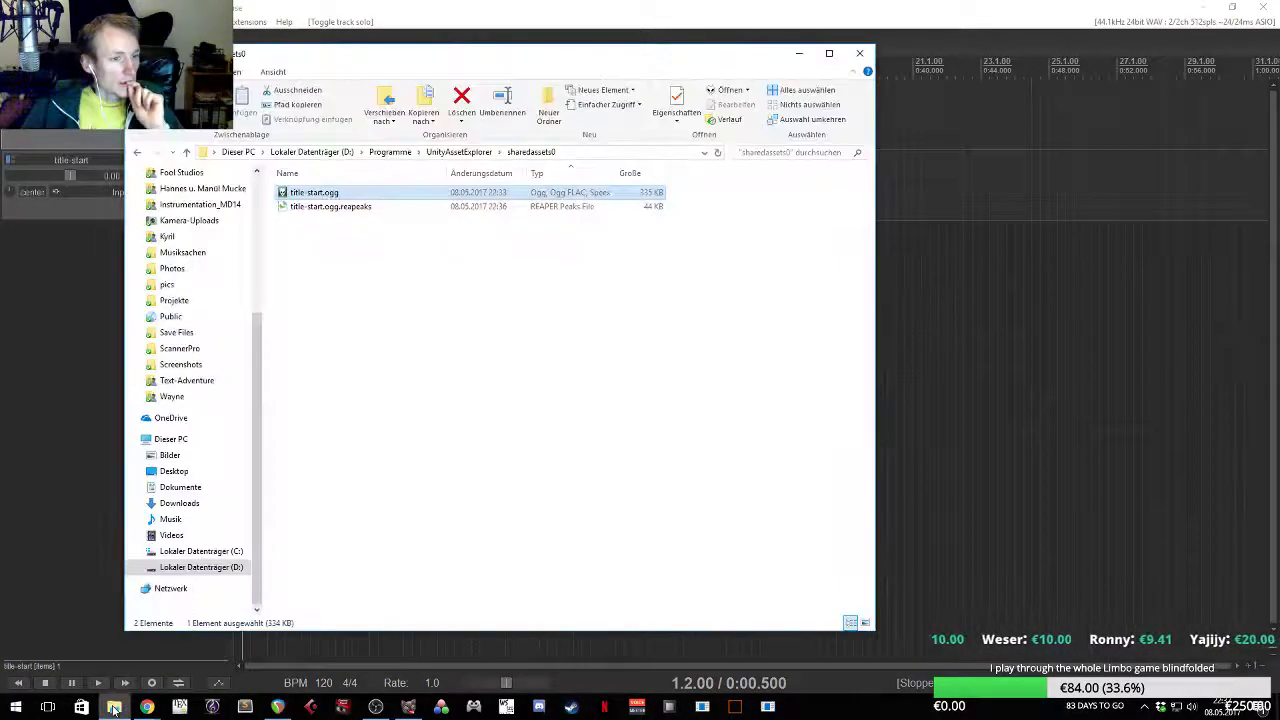
pyautogui.click(481, 292)
pyautogui.moveTo(469, 69); pyautogui.dragTo(909, 99)
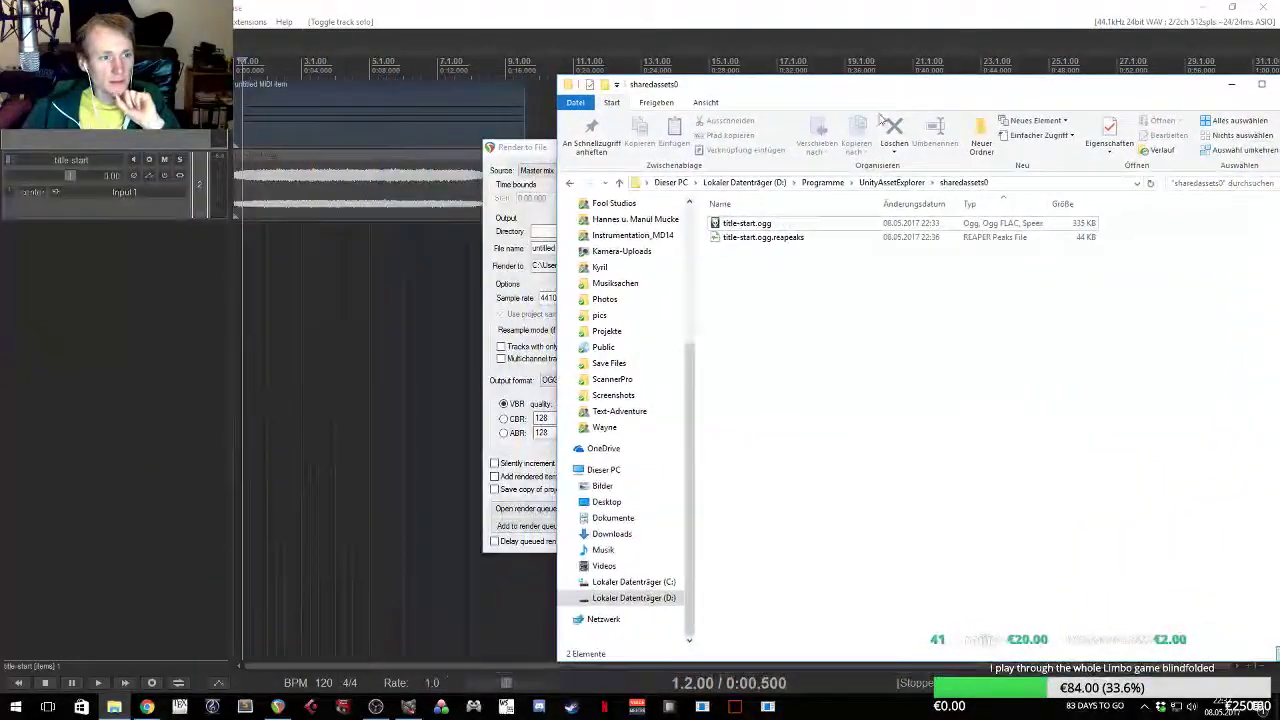
pyautogui.rightClick(724, 226)
pyautogui.click(733, 281)
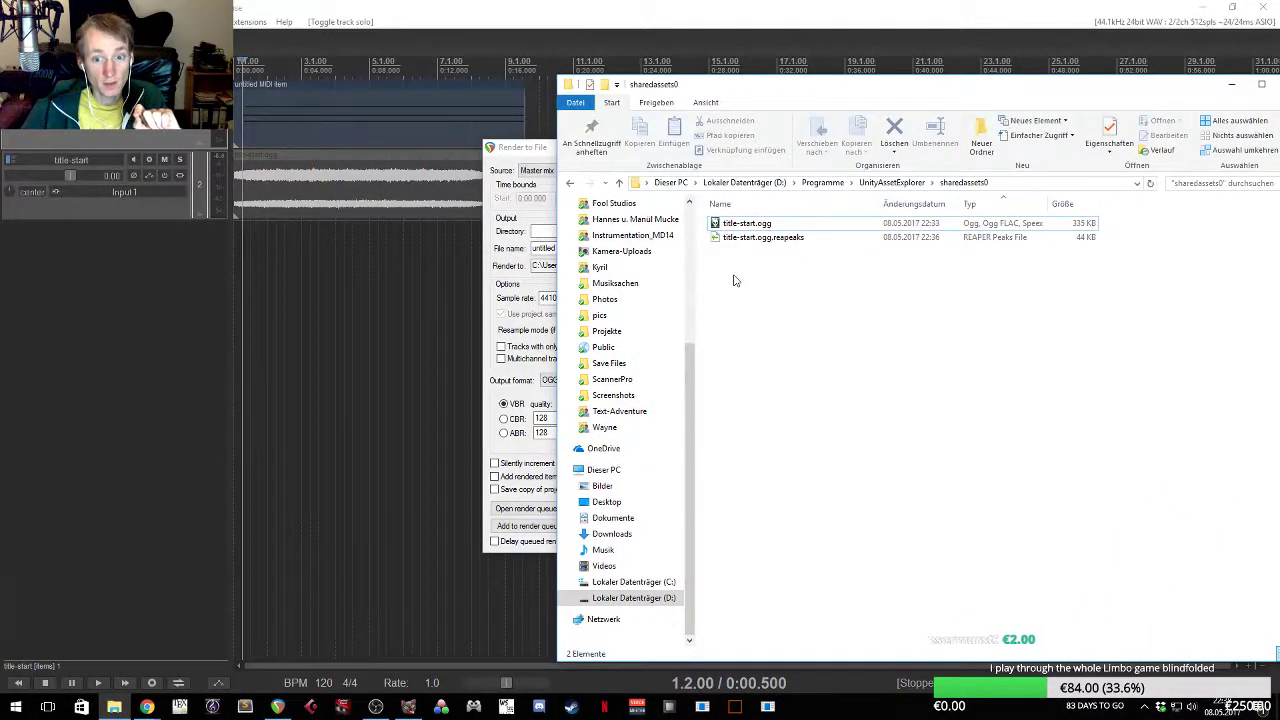
pyautogui.click(758, 223)
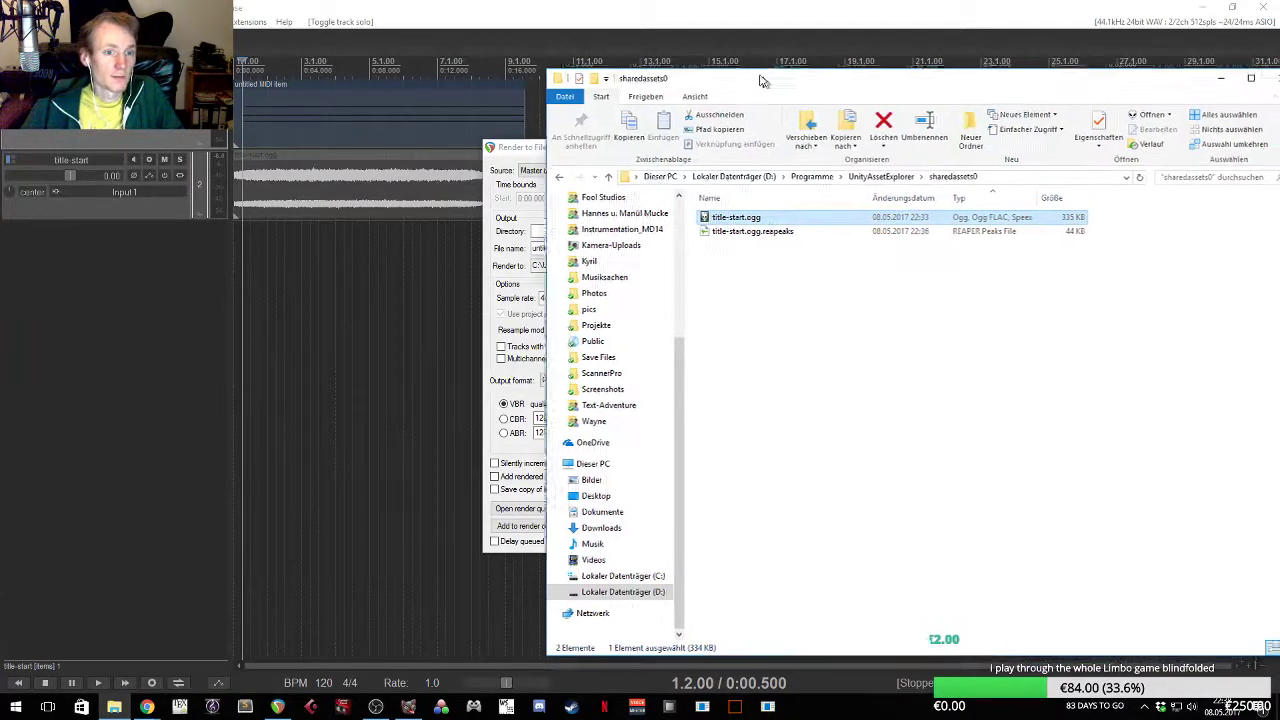
pyautogui.moveTo(775, 88); pyautogui.dragTo(725, 73)
pyautogui.rightClick(718, 213)
pyautogui.click(790, 444)
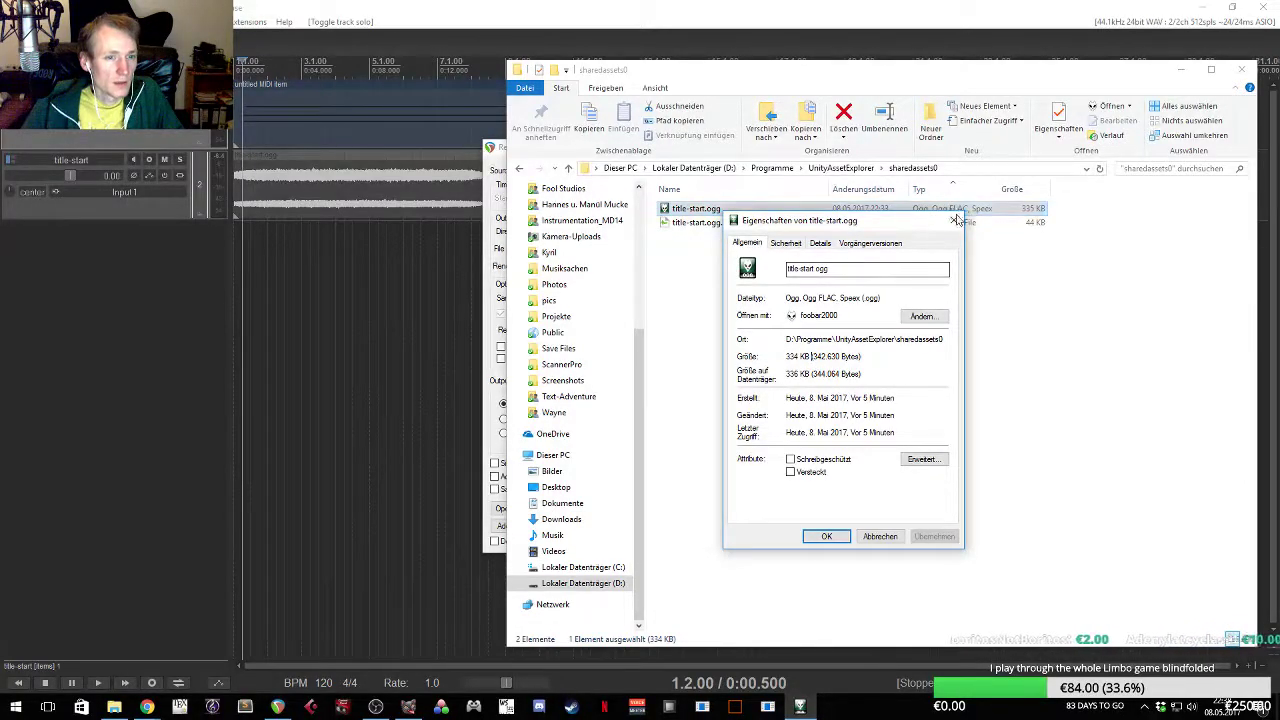
pyautogui.click(953, 220)
# - Return to REAPER's render settings and choose the desktop as the output directory
pyautogui.click(505, 147)
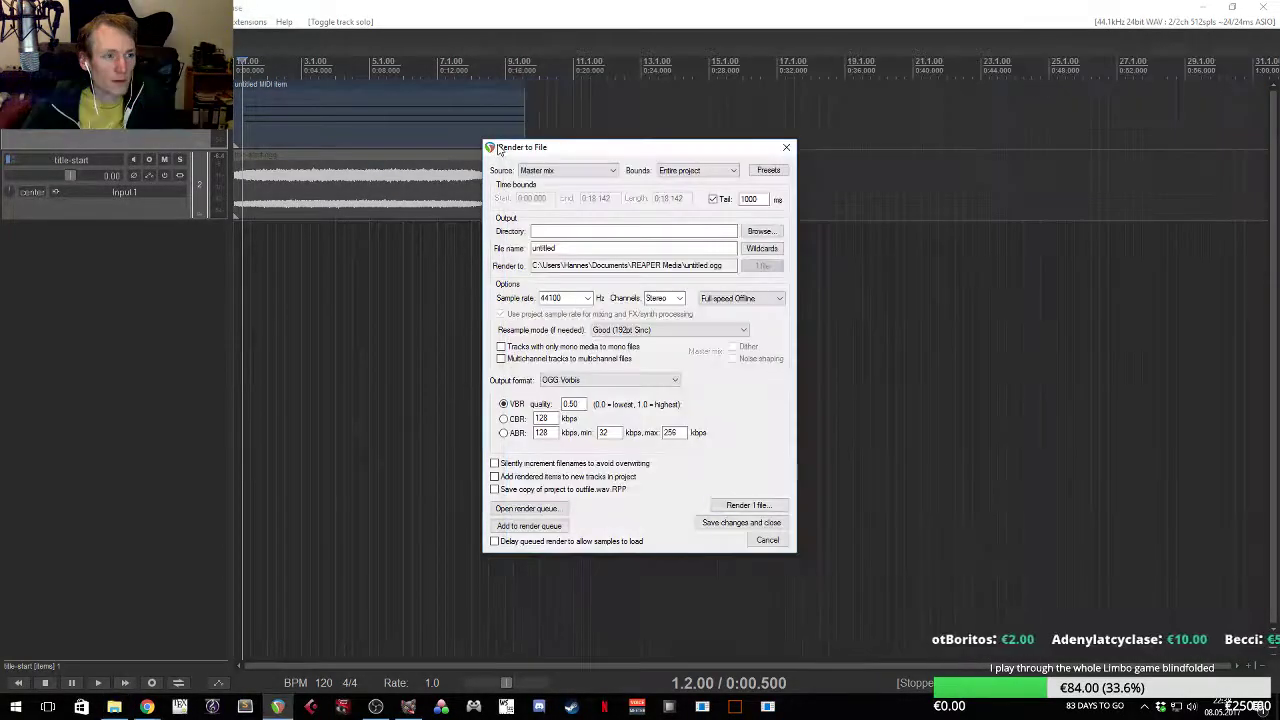
pyautogui.moveTo(505, 147); pyautogui.dragTo(484, 147)
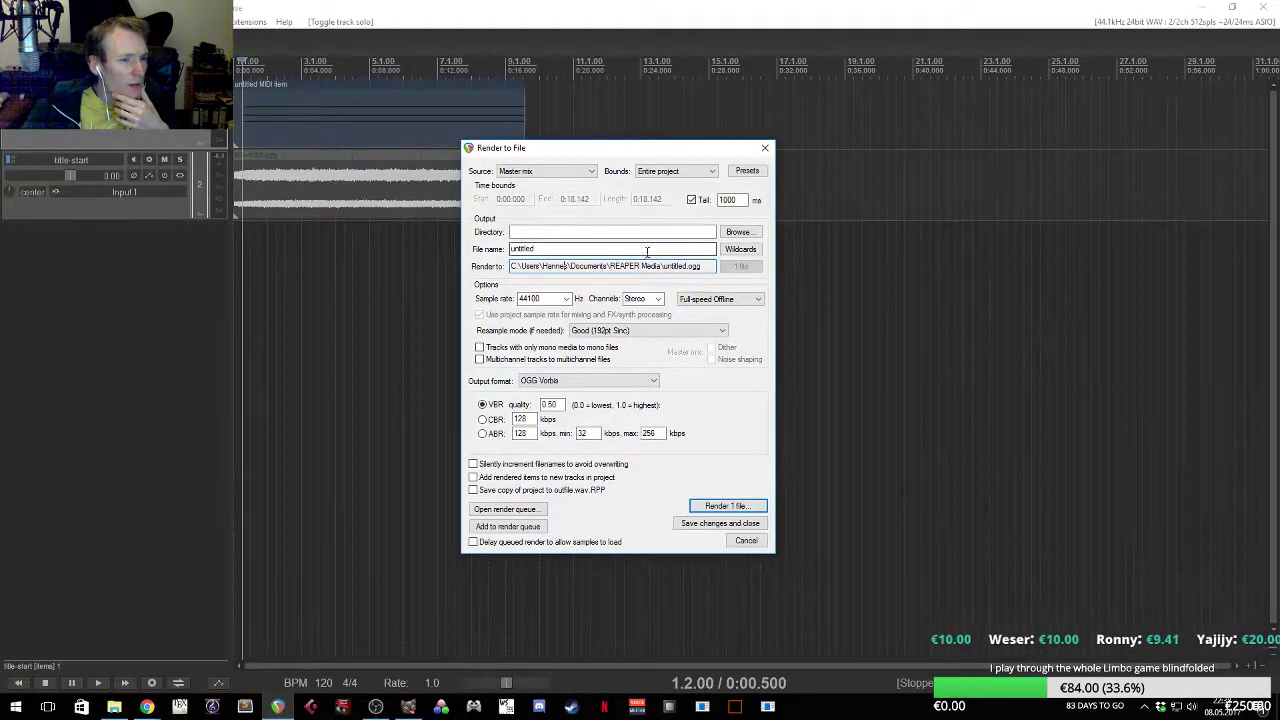
pyautogui.click(731, 235)
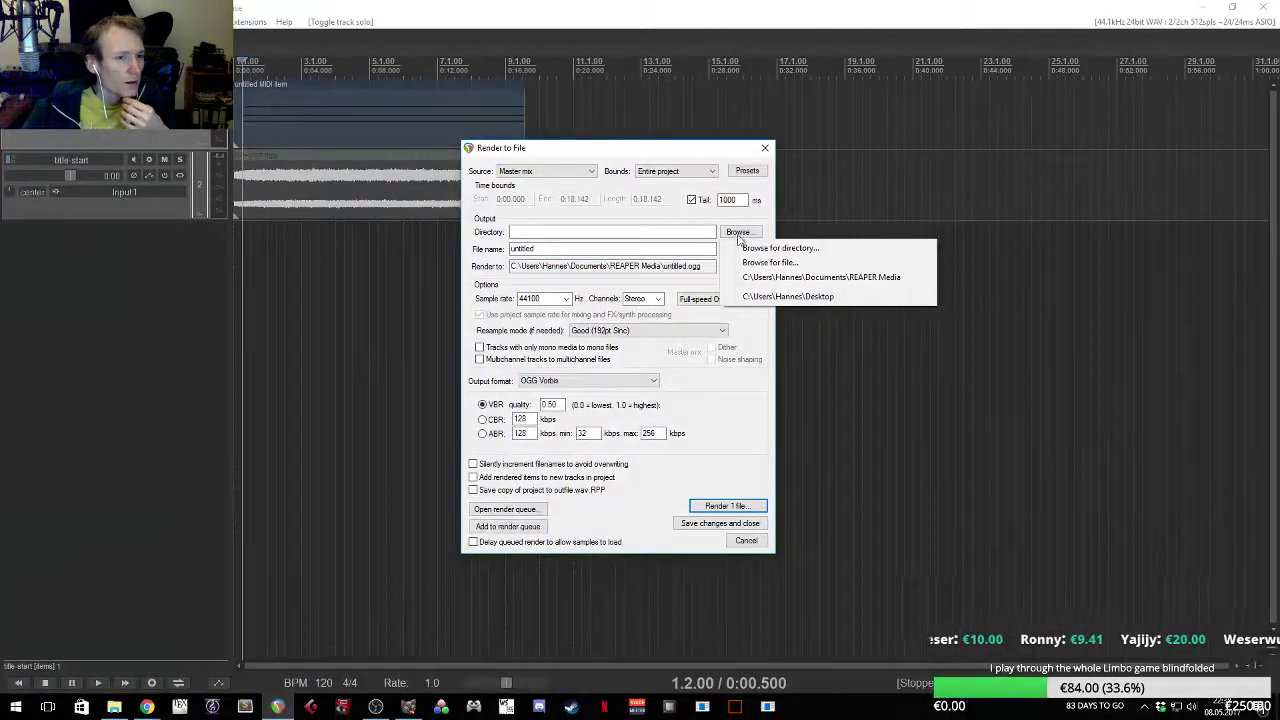
pyautogui.click(742, 246)
pyautogui.click(566, 305)
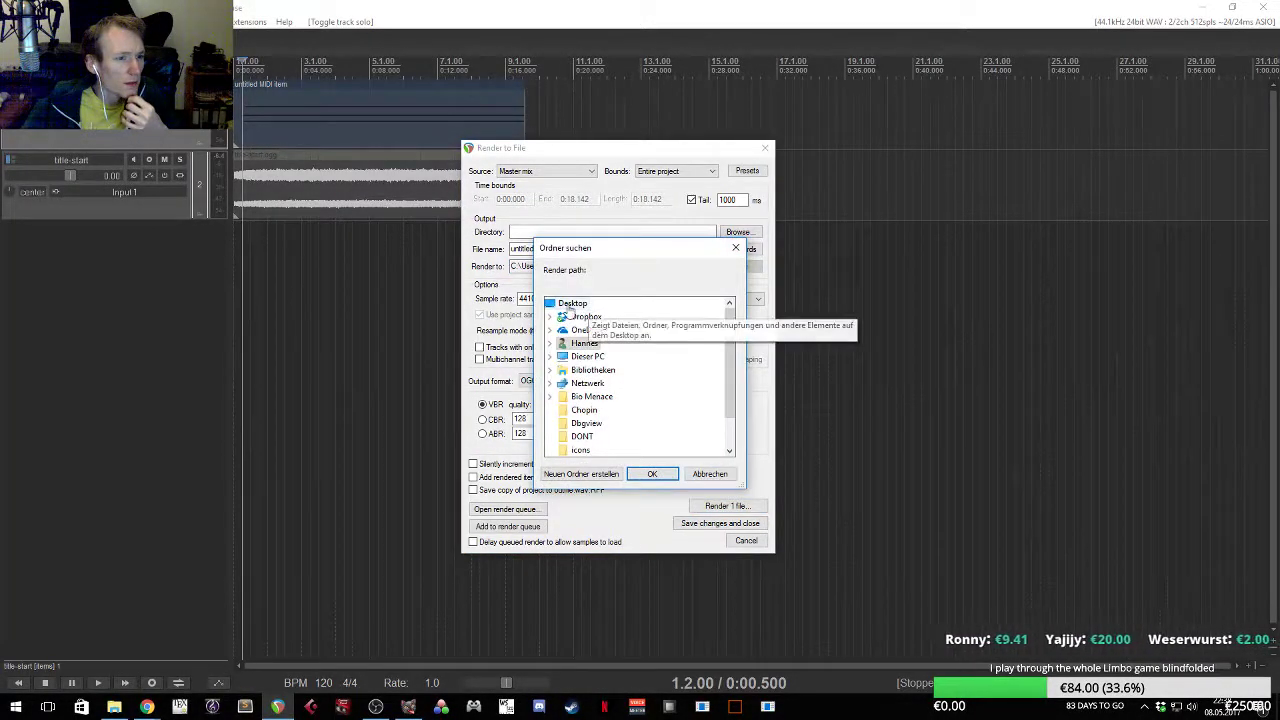
pyautogui.click(653, 472)
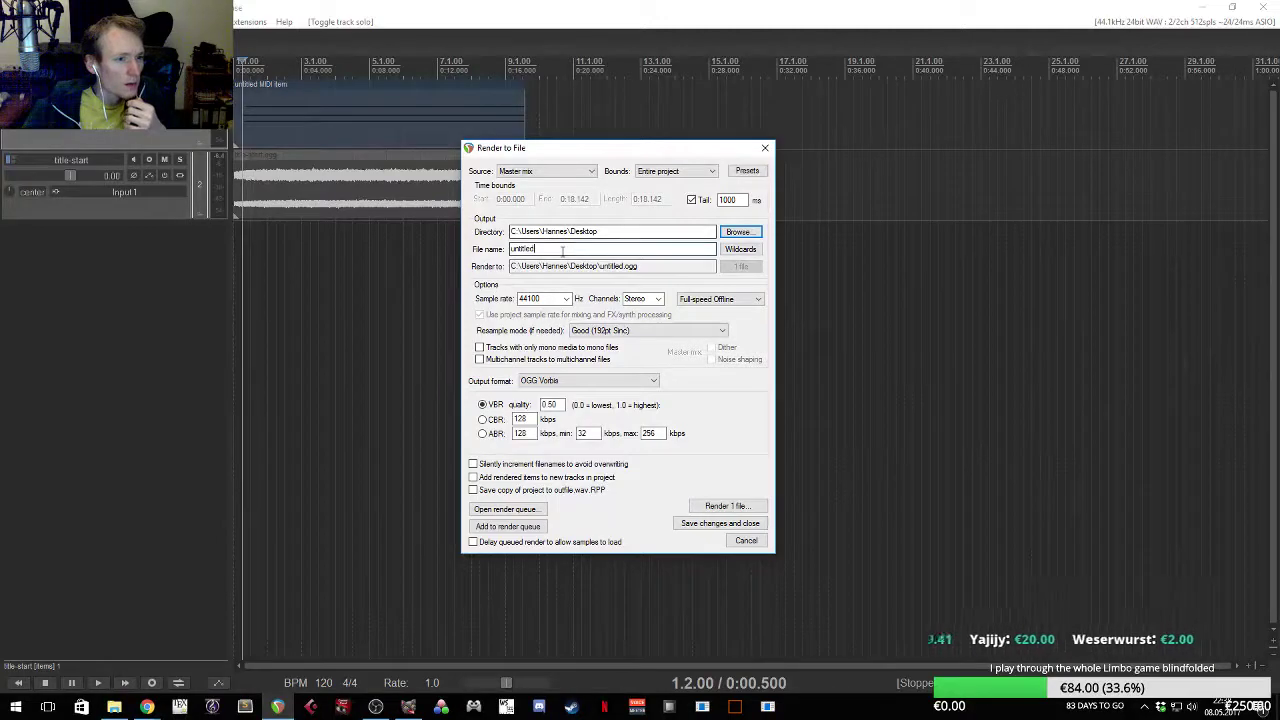
# - Check the original file's name in File Explorer and name the render output title-start to match
pyautogui.click(114, 707)
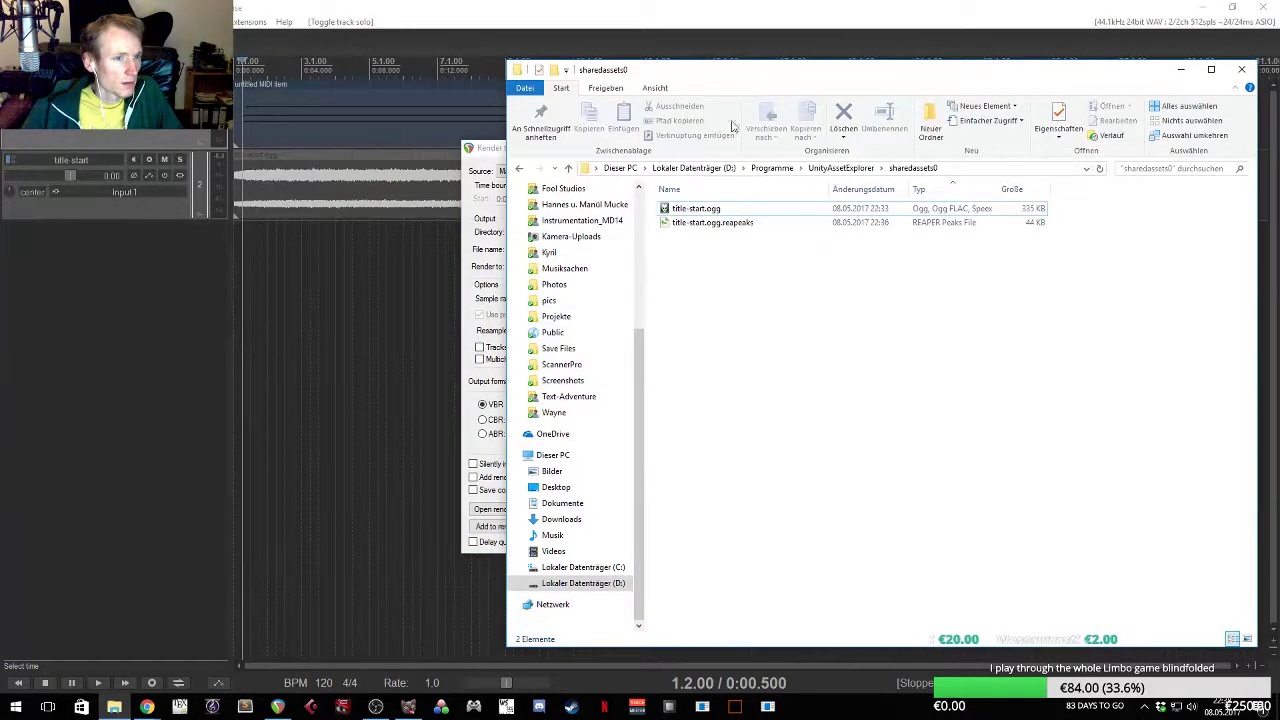
pyautogui.moveTo(739, 80)
pyautogui.mouseDown()
pyautogui.moveTo(833, 270)
pyautogui.moveTo(713, 490)
pyautogui.moveTo(776, 224)
pyautogui.moveTo(864, 157)
pyautogui.moveTo(732, 91)
pyautogui.mouseUp()
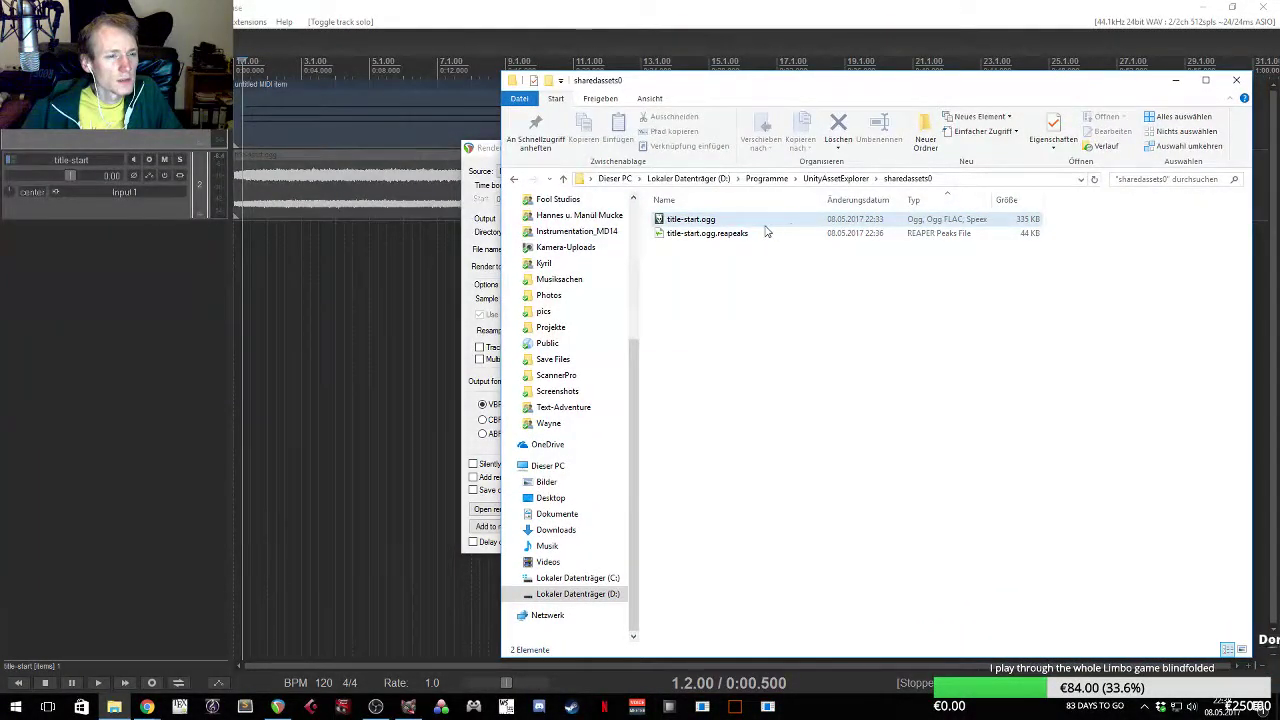
pyautogui.click(485, 149)
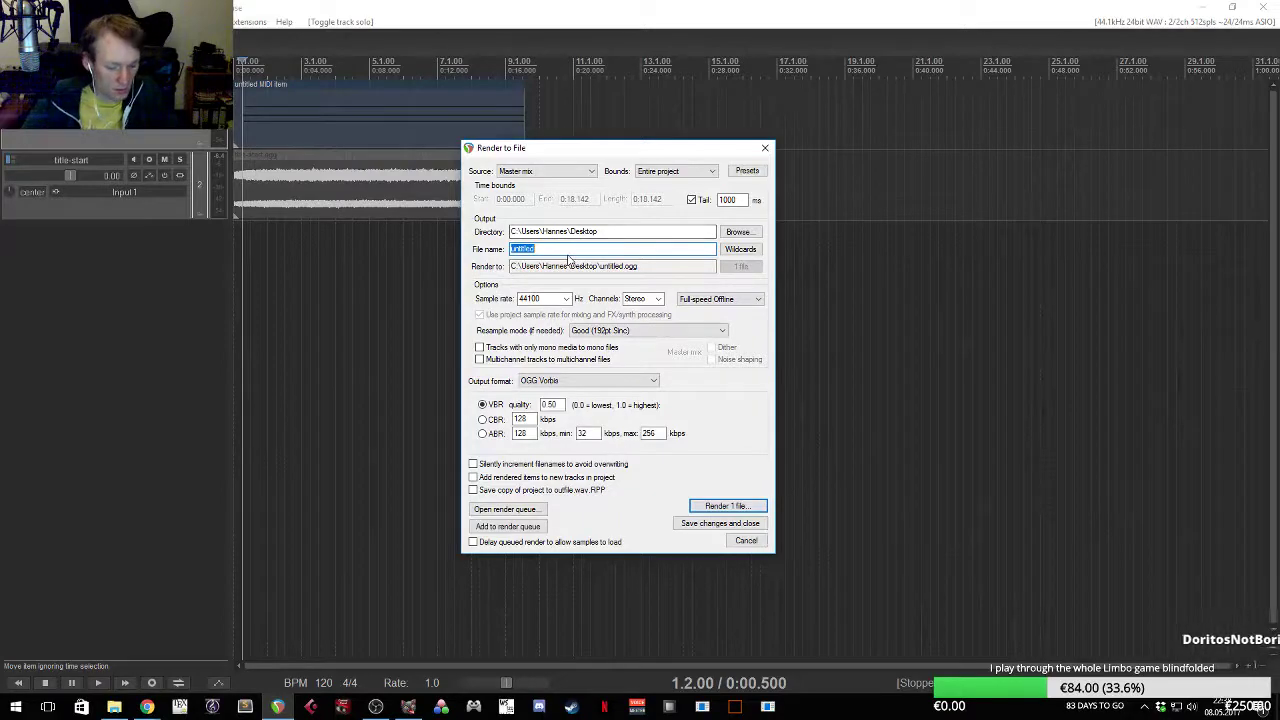
pyautogui.write('title-start')
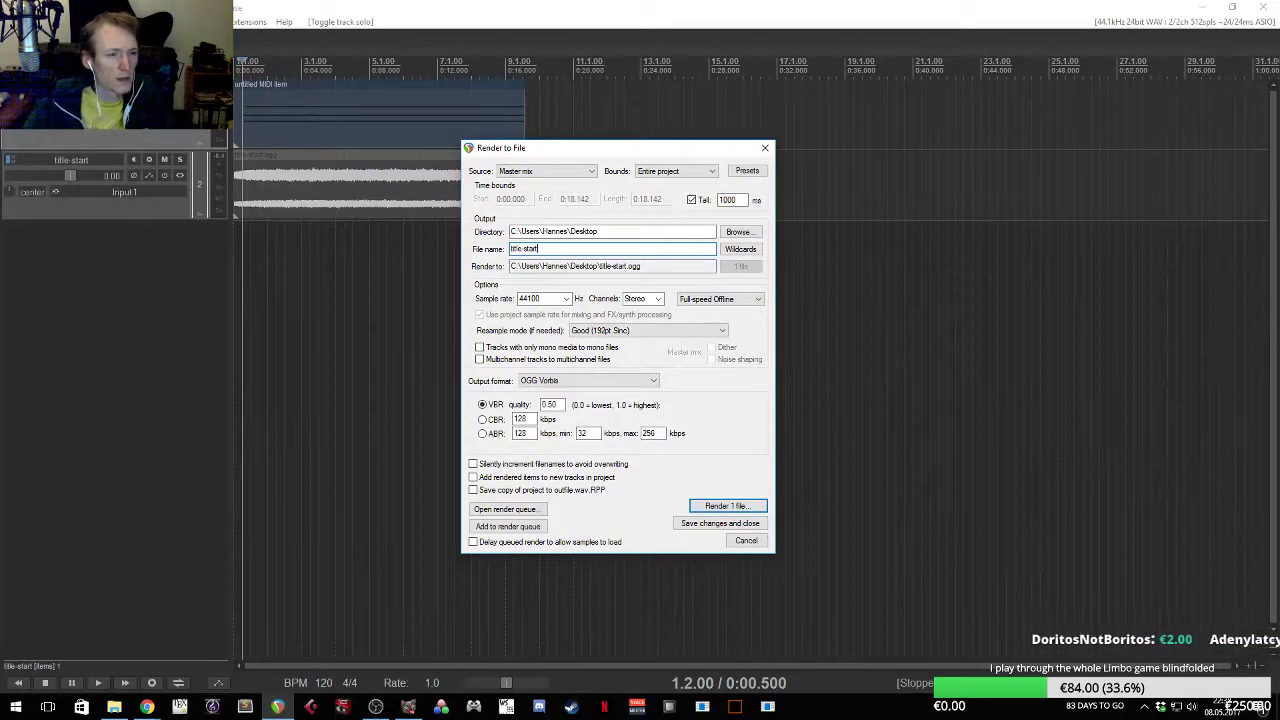
# - Limit the master mix render to the time selection, render it to title-start.ogg and close the render windows
pyautogui.moveTo(628, 148); pyautogui.dragTo(608, 136)
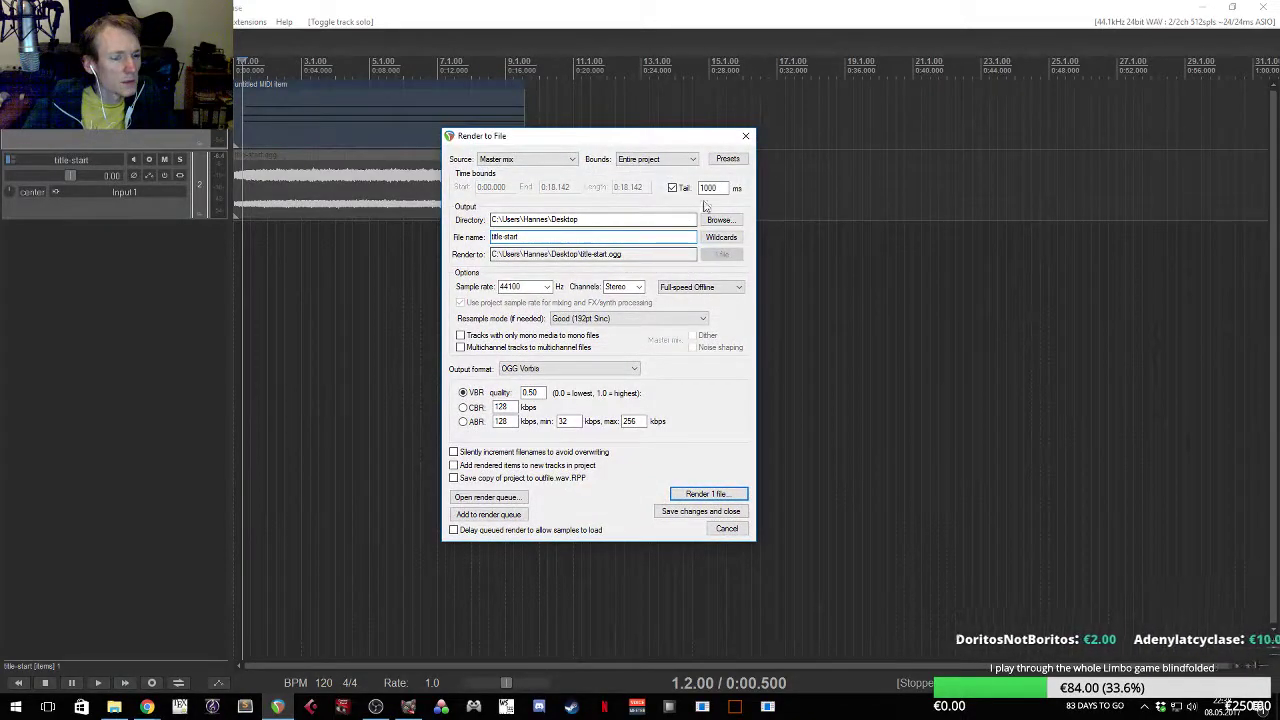
pyautogui.click(650, 160)
pyautogui.click(572, 161)
pyautogui.doubleClick(572, 161)
pyautogui.click(572, 161)
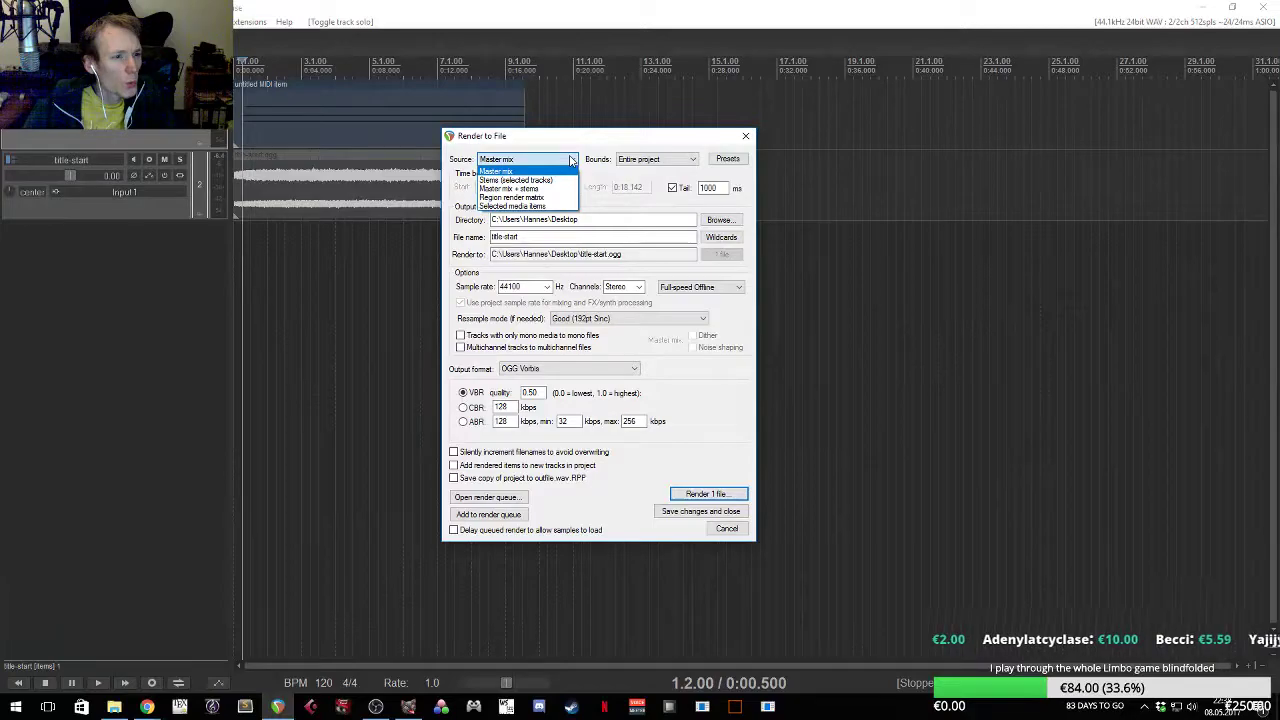
pyautogui.click(650, 159)
pyautogui.click(632, 190)
pyautogui.moveTo(618, 143); pyautogui.dragTo(661, 191)
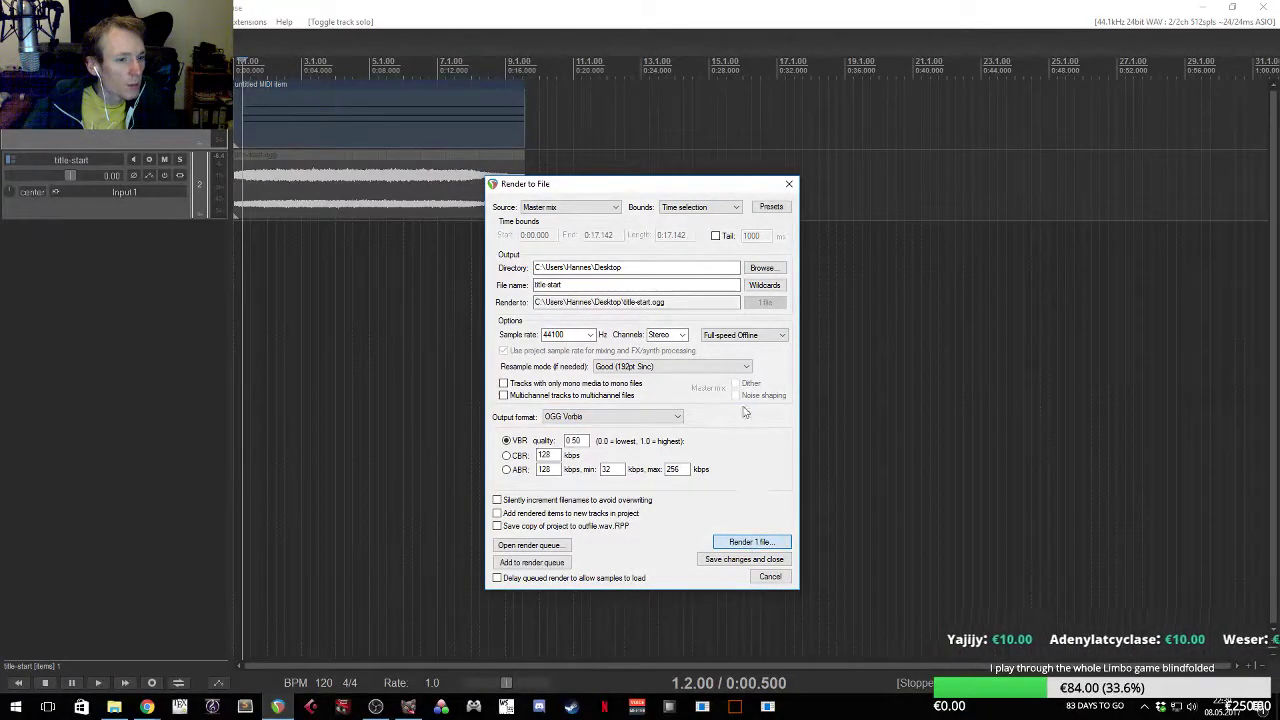
pyautogui.click(751, 542)
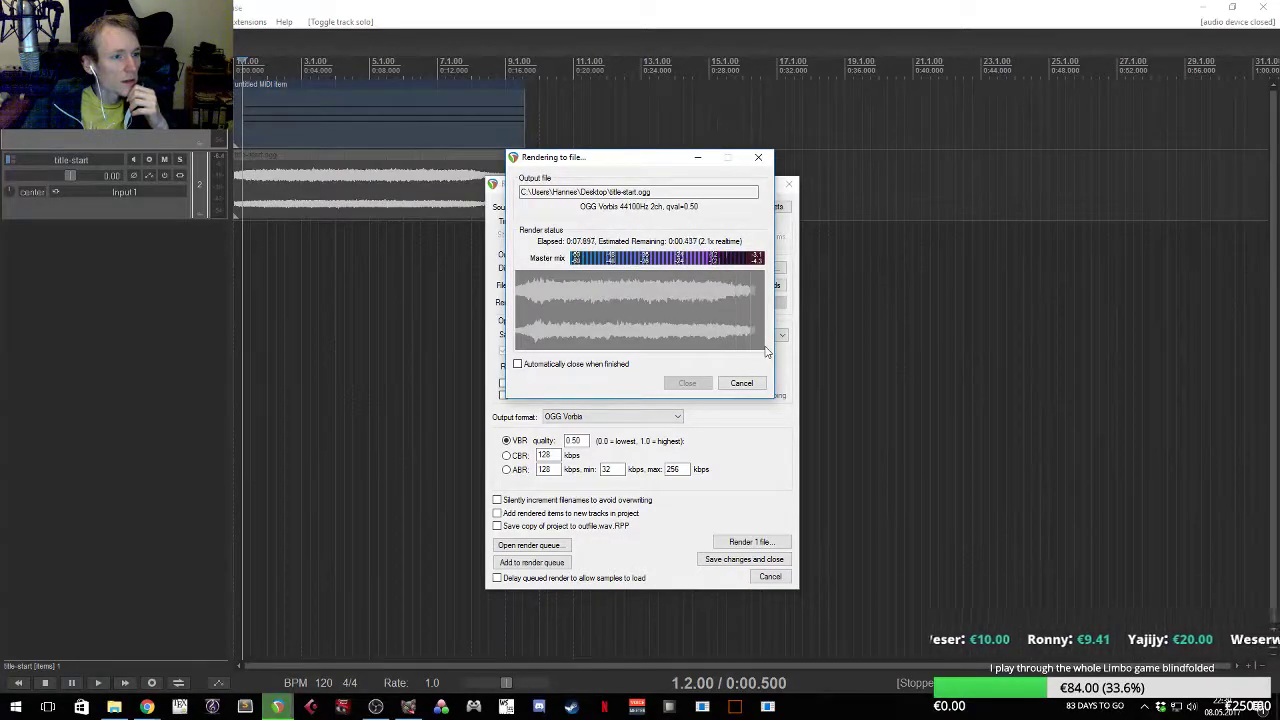
pyautogui.click(689, 384)
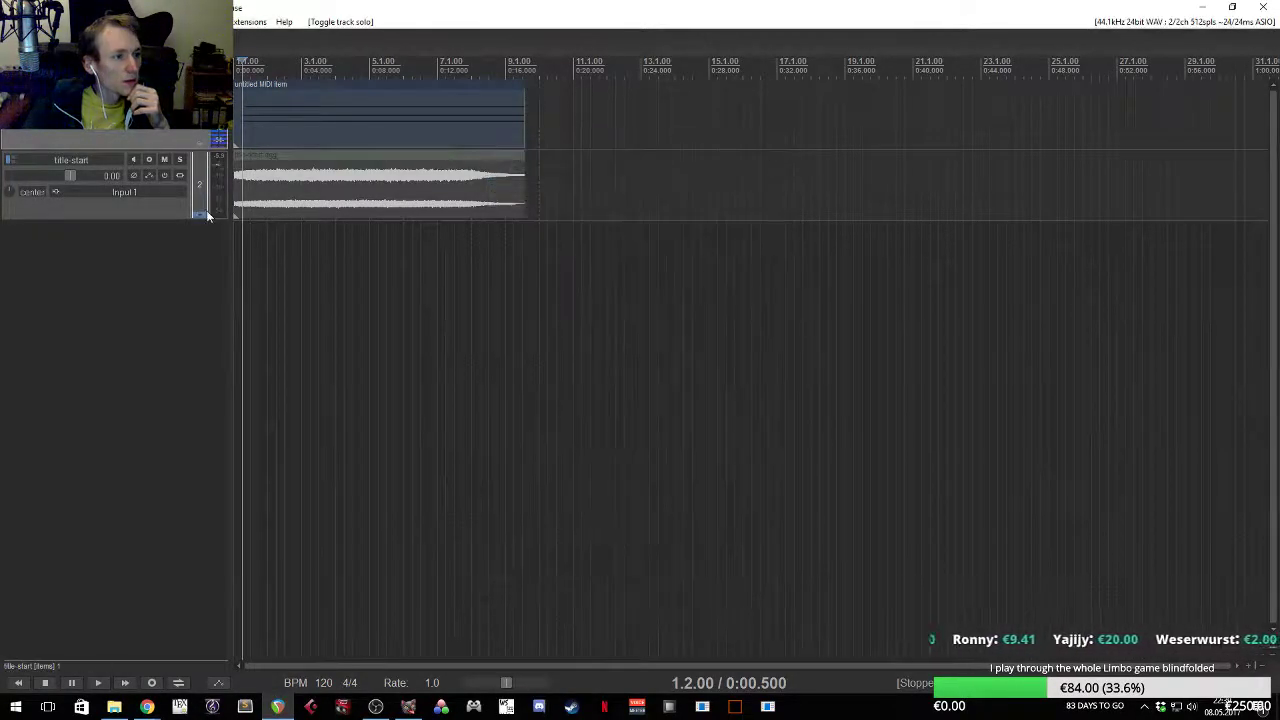
# - Mute the title-start track and render the project again with the same settings, overwriting title-start.ogg on the desktop
pyautogui.click(165, 160)
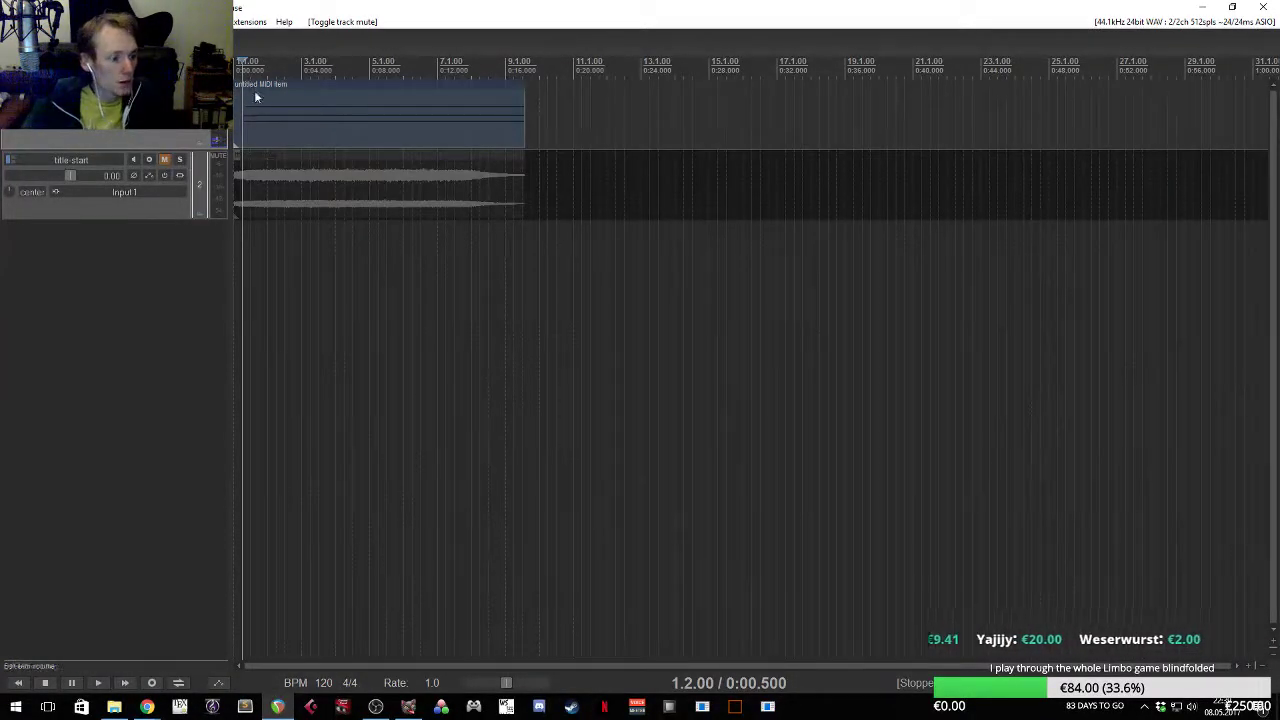
pyautogui.click(35, 21)
pyautogui.moveTo(12, 21)
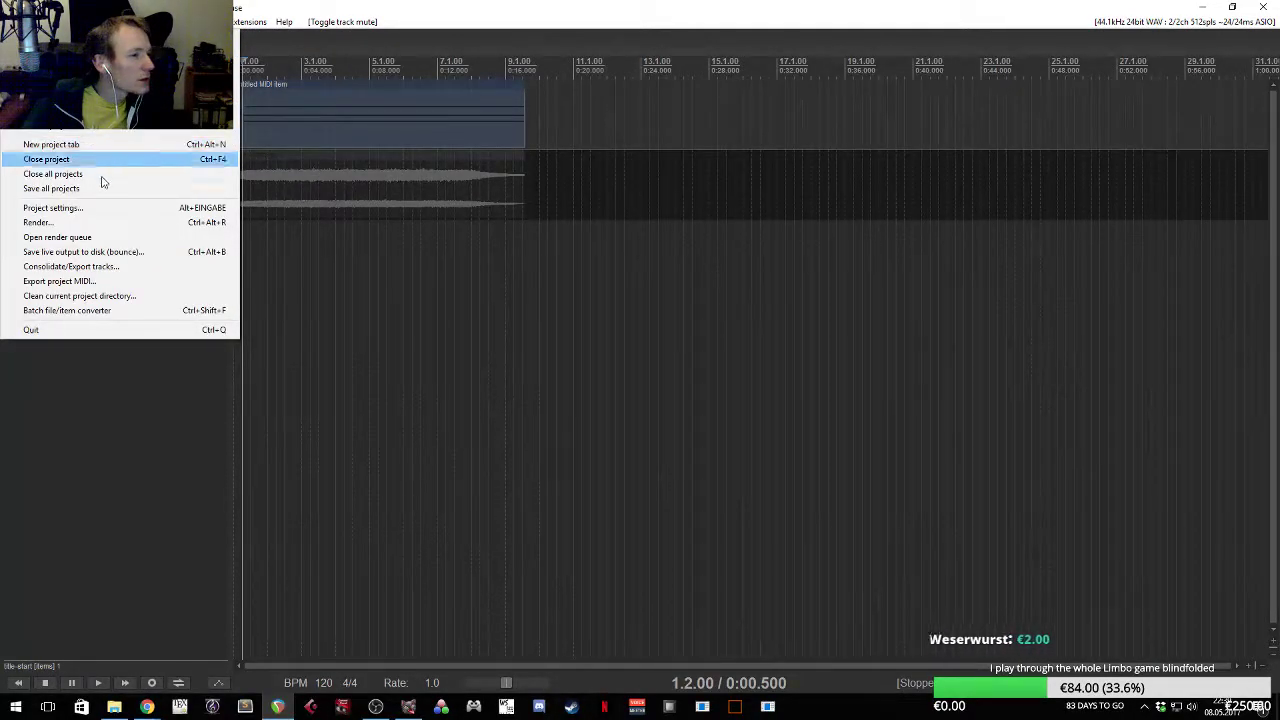
pyautogui.click(130, 222)
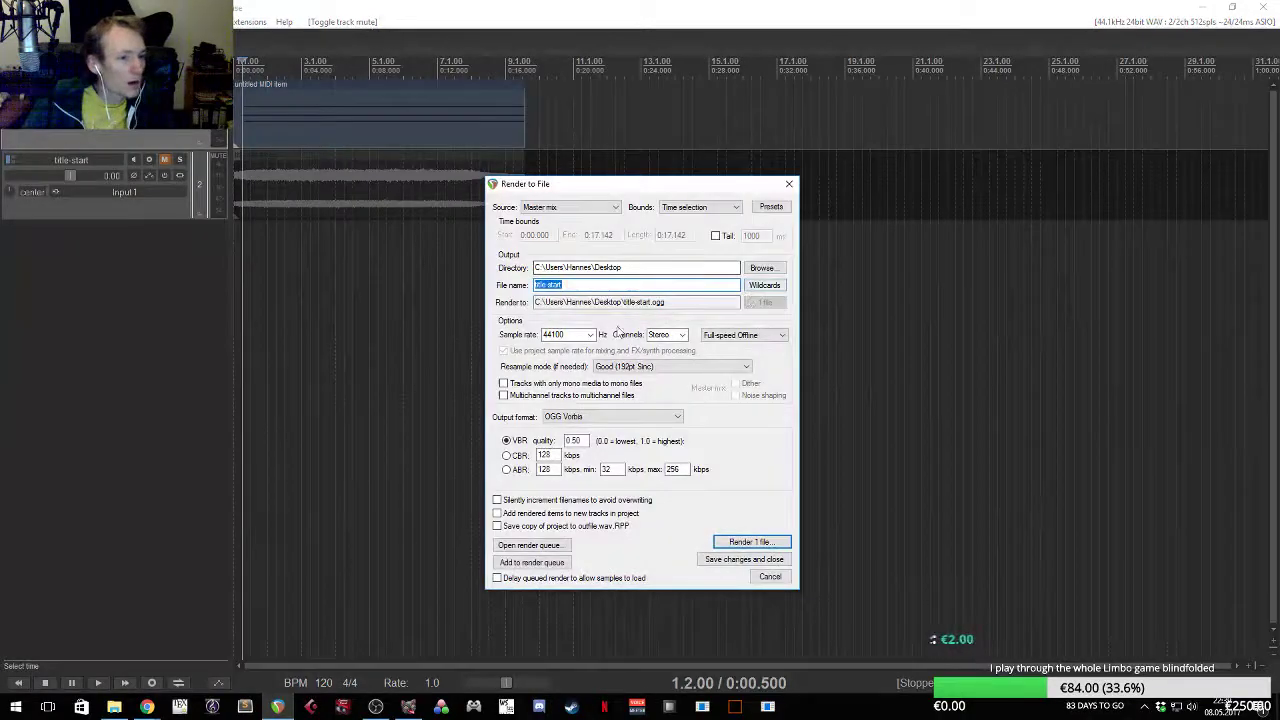
pyautogui.click(735, 545)
pyautogui.click(620, 367)
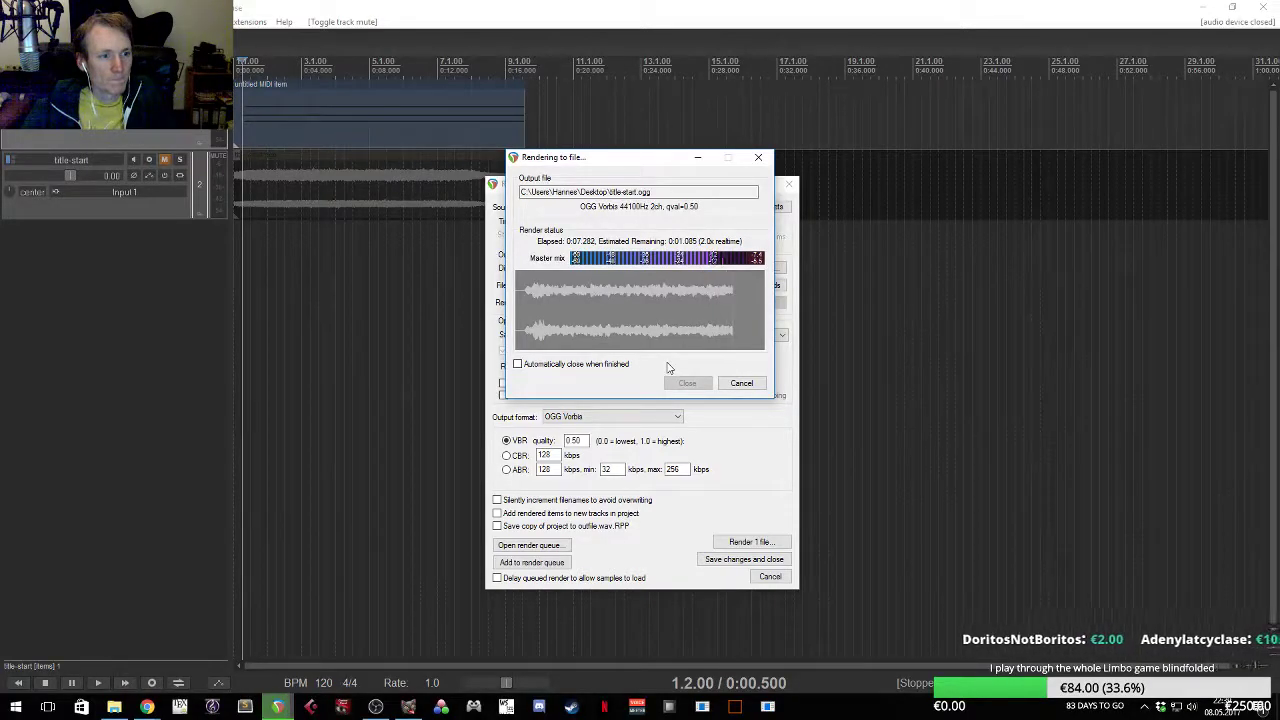
pyautogui.click(687, 383)
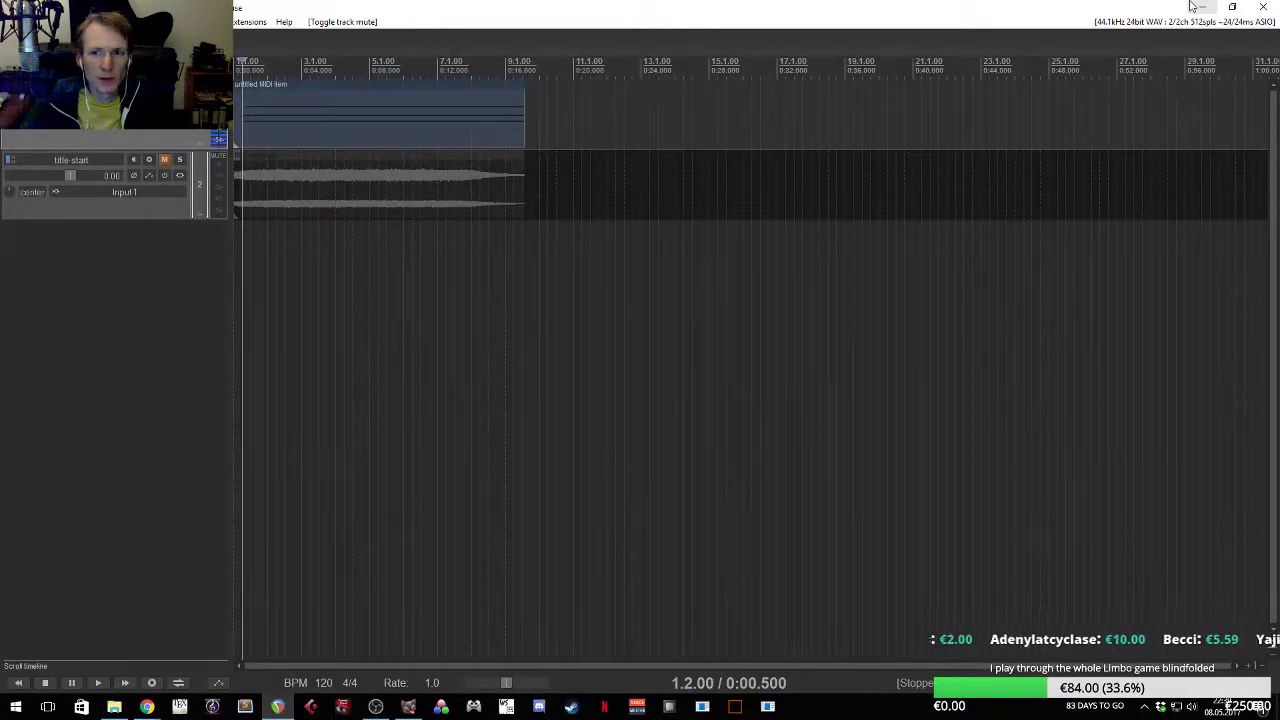
# - Minimize REAPER, play the rendered title-start.ogg from the desktop in foobar2000 and close the player
pyautogui.click(1190, 6)
pyautogui.moveTo(1124, 86); pyautogui.dragTo(1040, 70)
pyautogui.click(1092, 65)
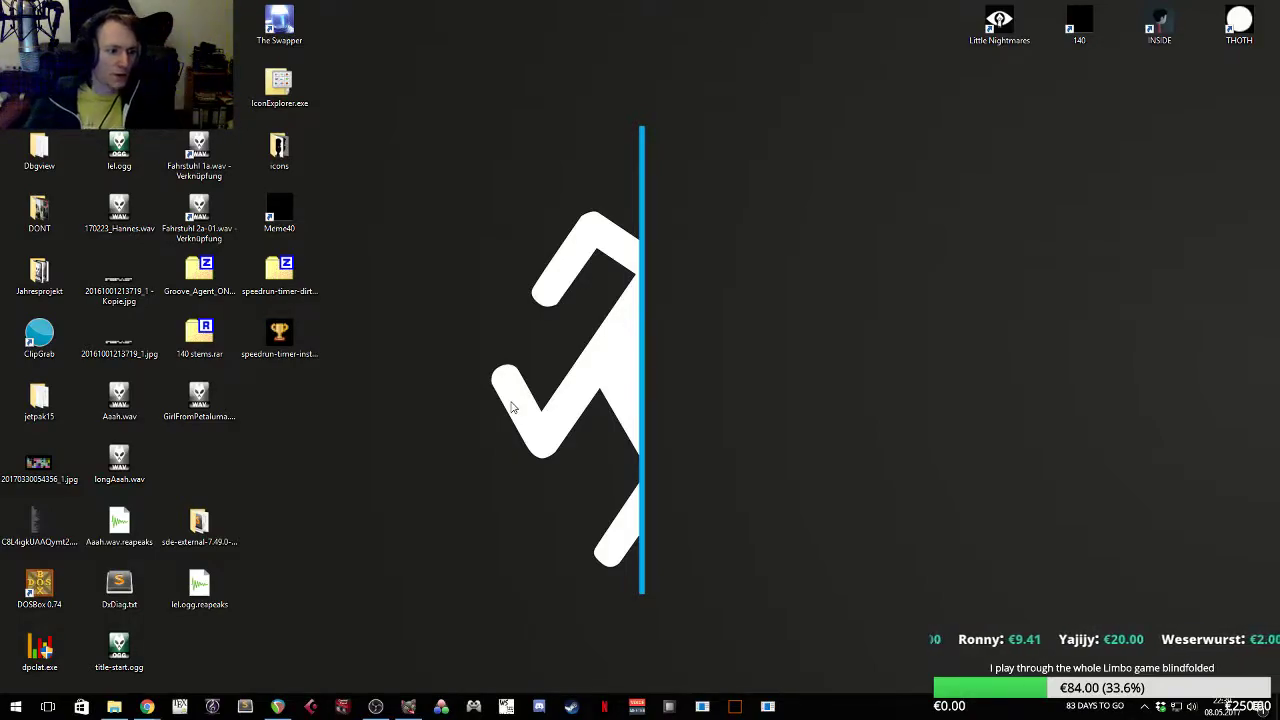
pyautogui.doubleClick(119, 650)
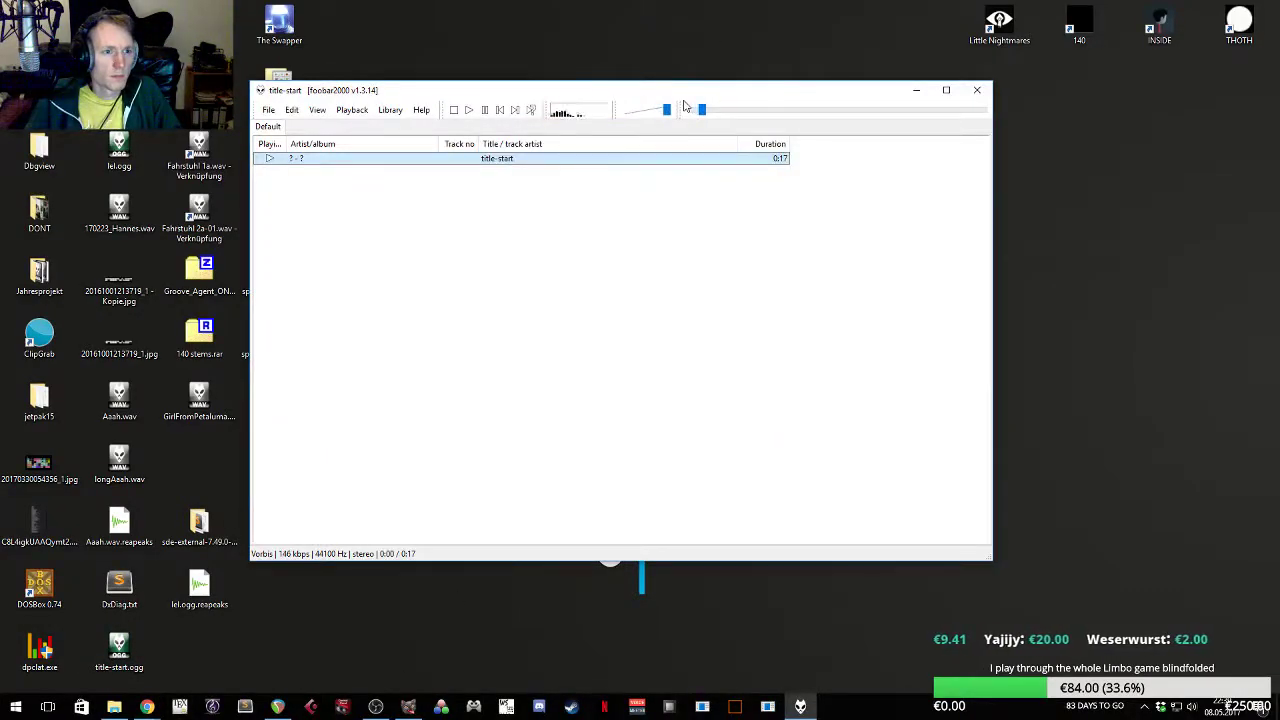
pyautogui.moveTo(794, 296); pyautogui.dragTo(691, 157)
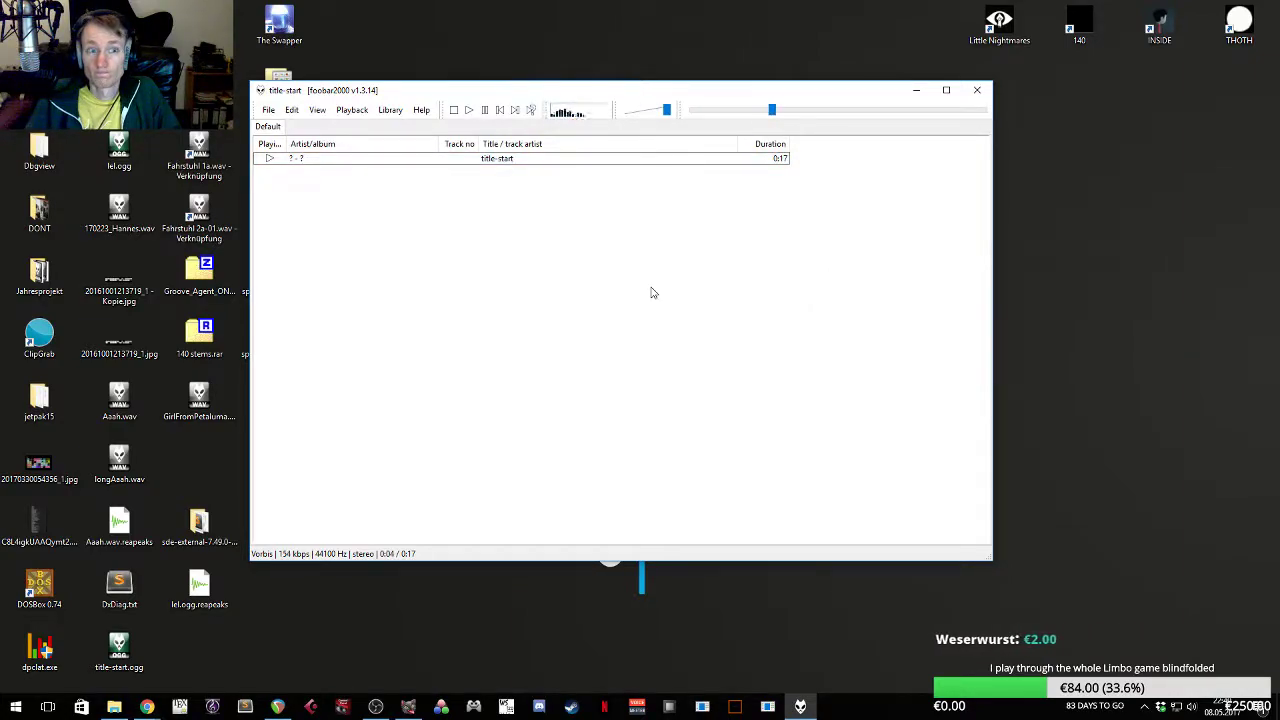
pyautogui.click(976, 90)
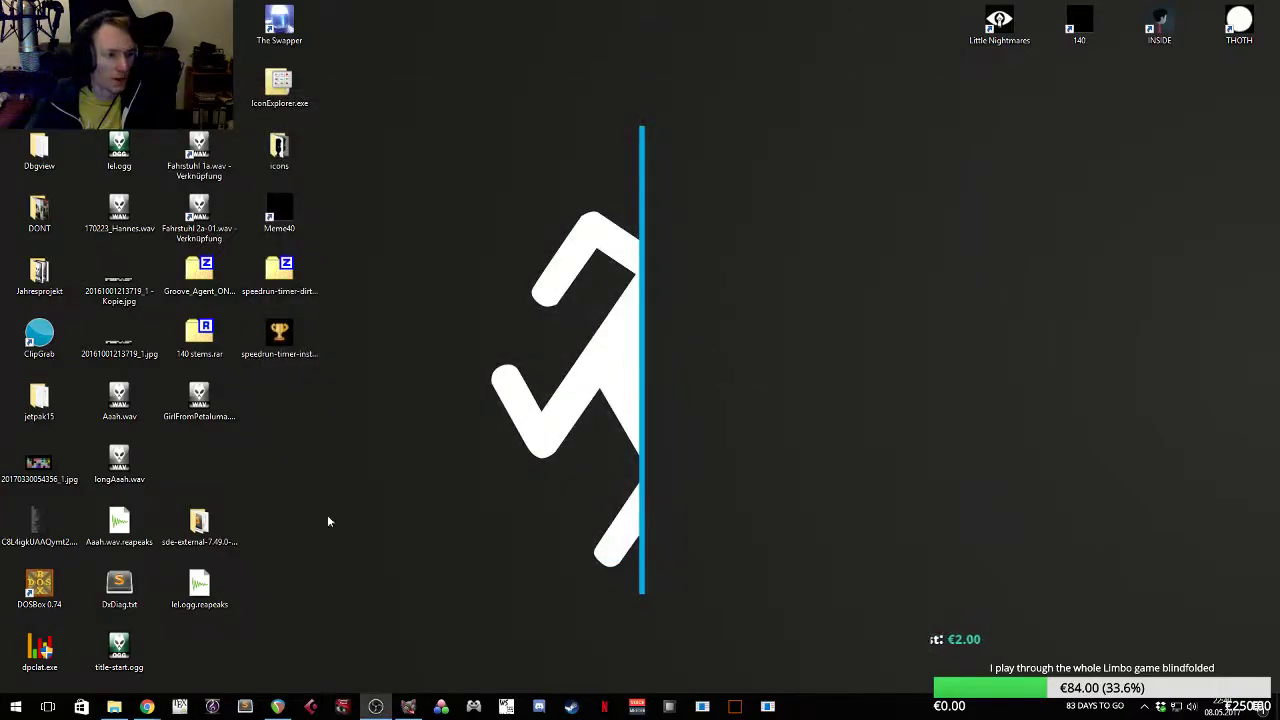
# - Open the file properties of the rendered title-start.ogg on the desktop and check its size
pyautogui.rightClick(124, 650)
pyautogui.click(168, 631)
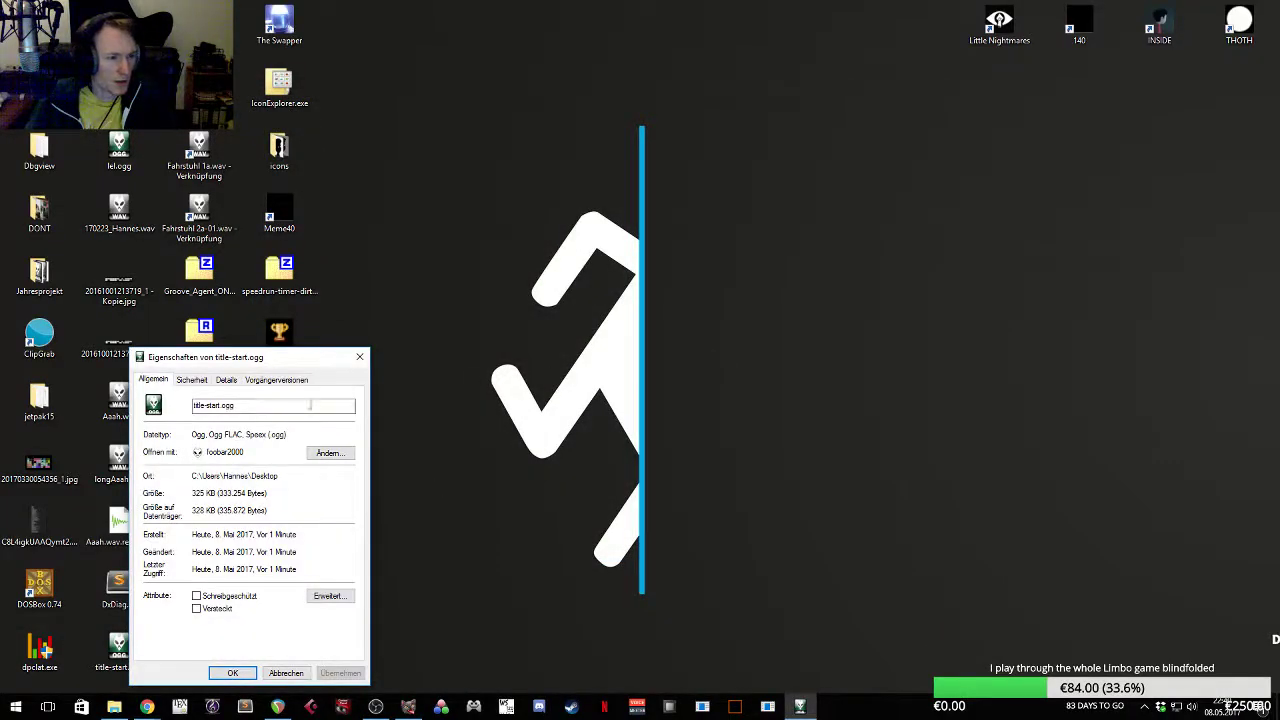
pyautogui.moveTo(211, 494); pyautogui.dragTo(262, 494)
pyautogui.click(262, 494)
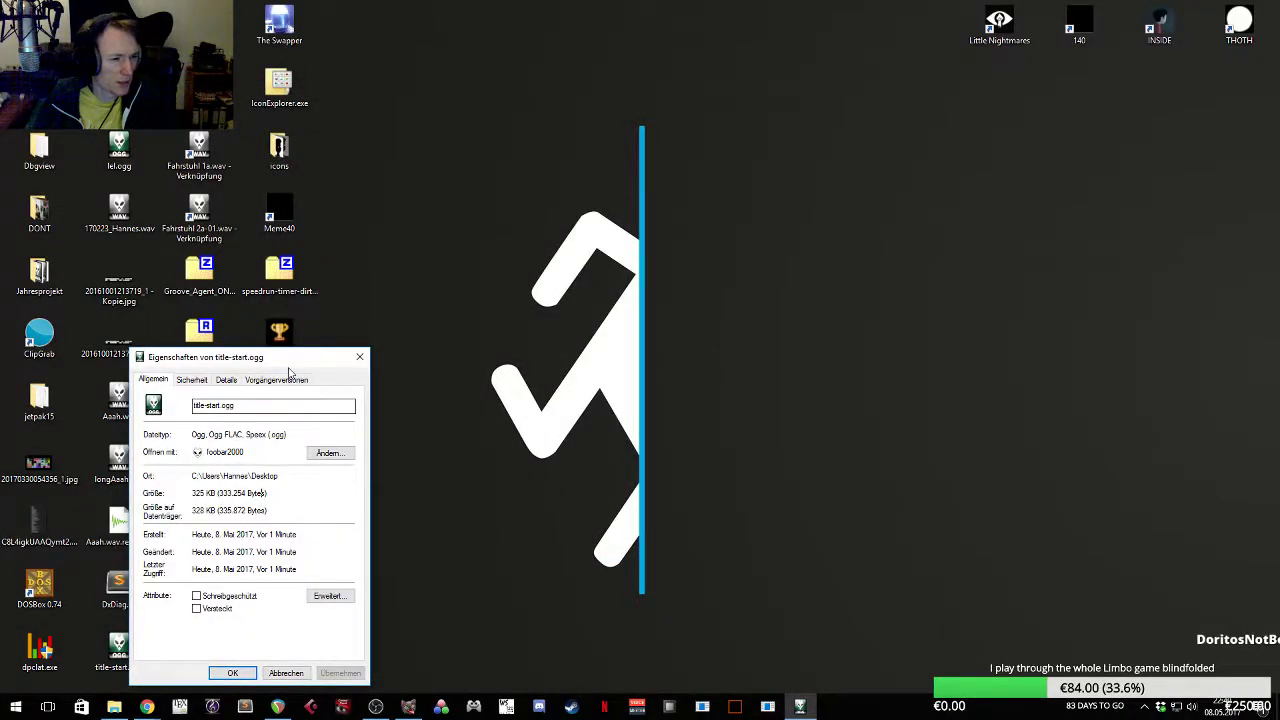
pyautogui.moveTo(289, 367); pyautogui.dragTo(437, 336)
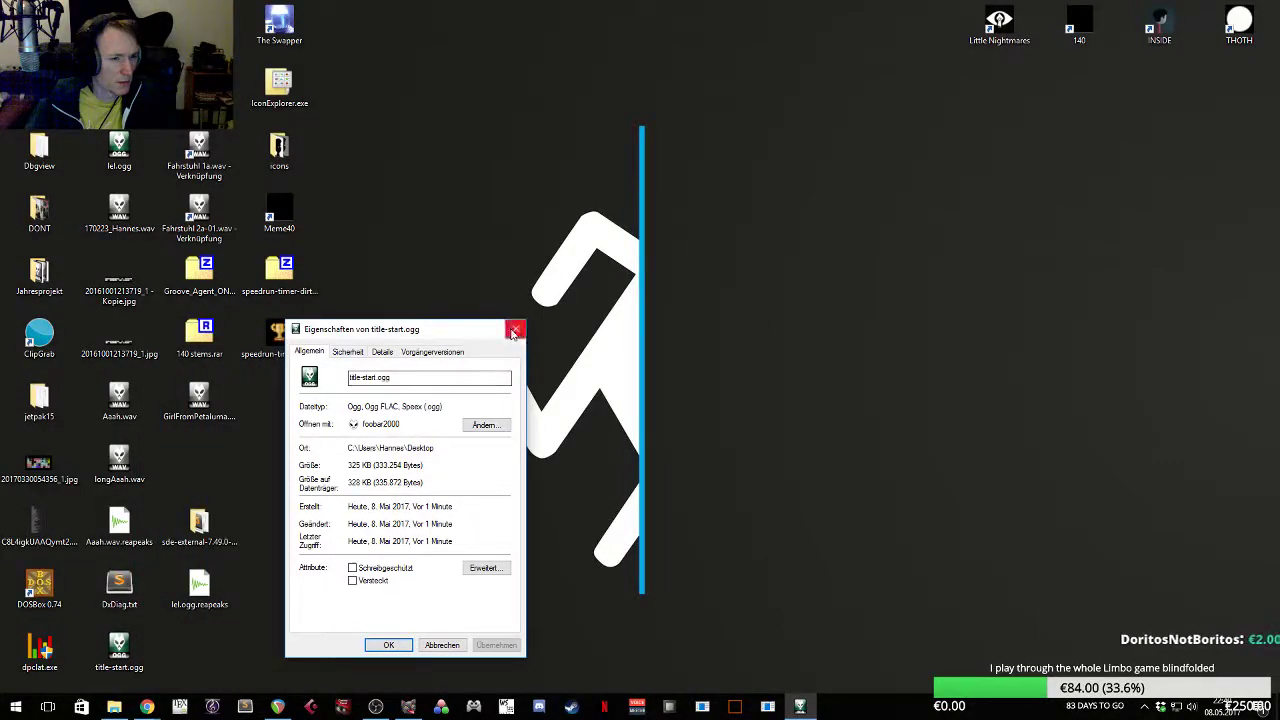
# - Close the rendered file's properties, check the size of the original title-start.ogg in the sharedassets0 folder and close its properties
pyautogui.click(516, 327)
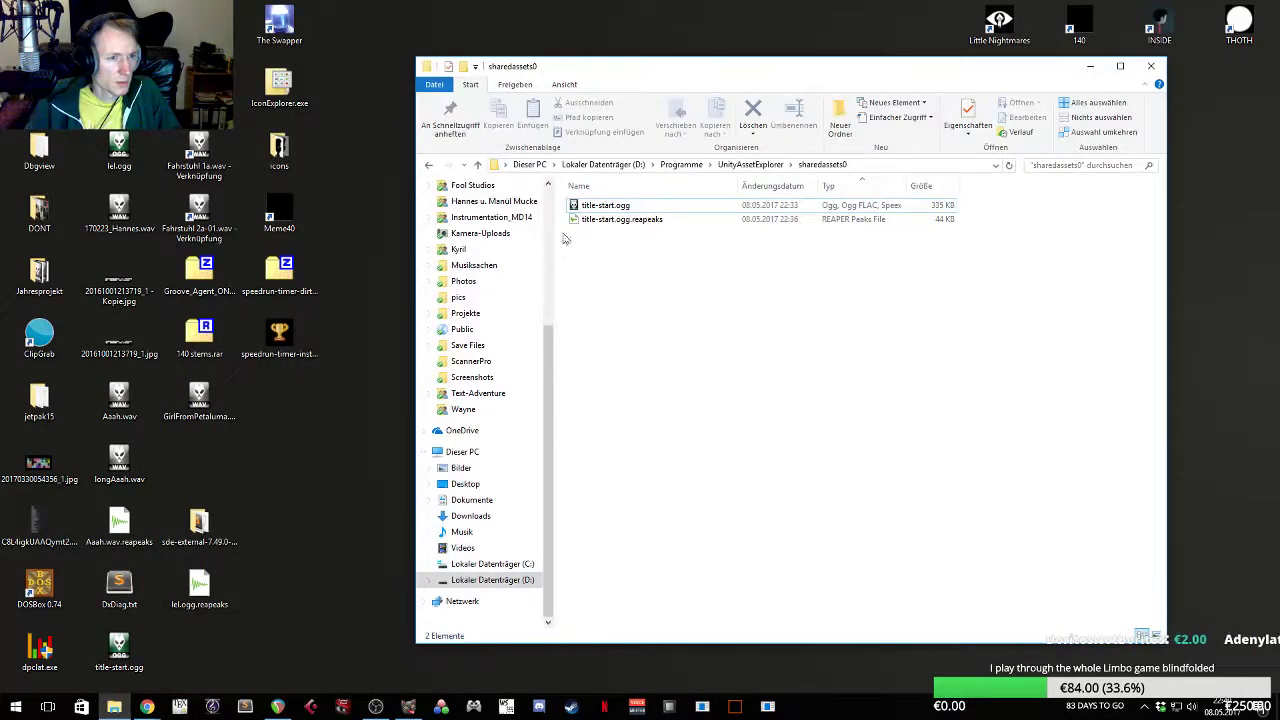
pyautogui.rightClick(588, 205)
pyautogui.click(632, 206)
pyautogui.click(626, 205)
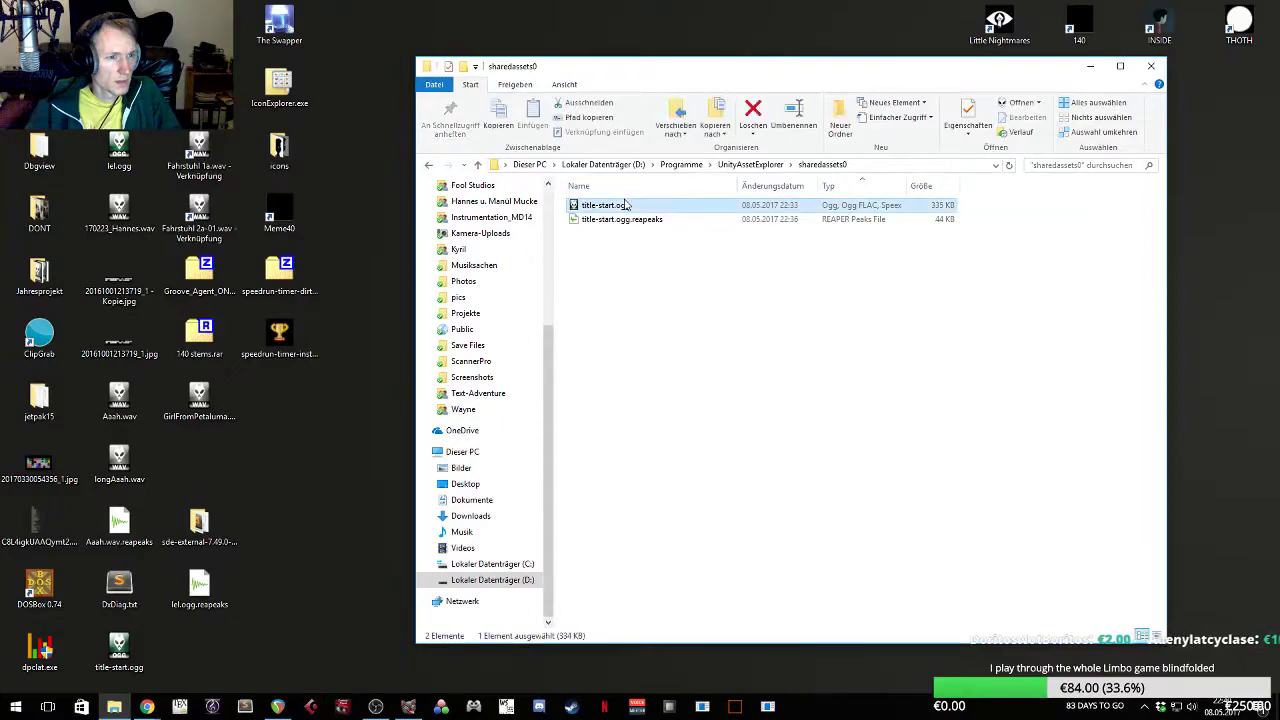
pyautogui.rightClick(626, 202)
pyautogui.click(672, 433)
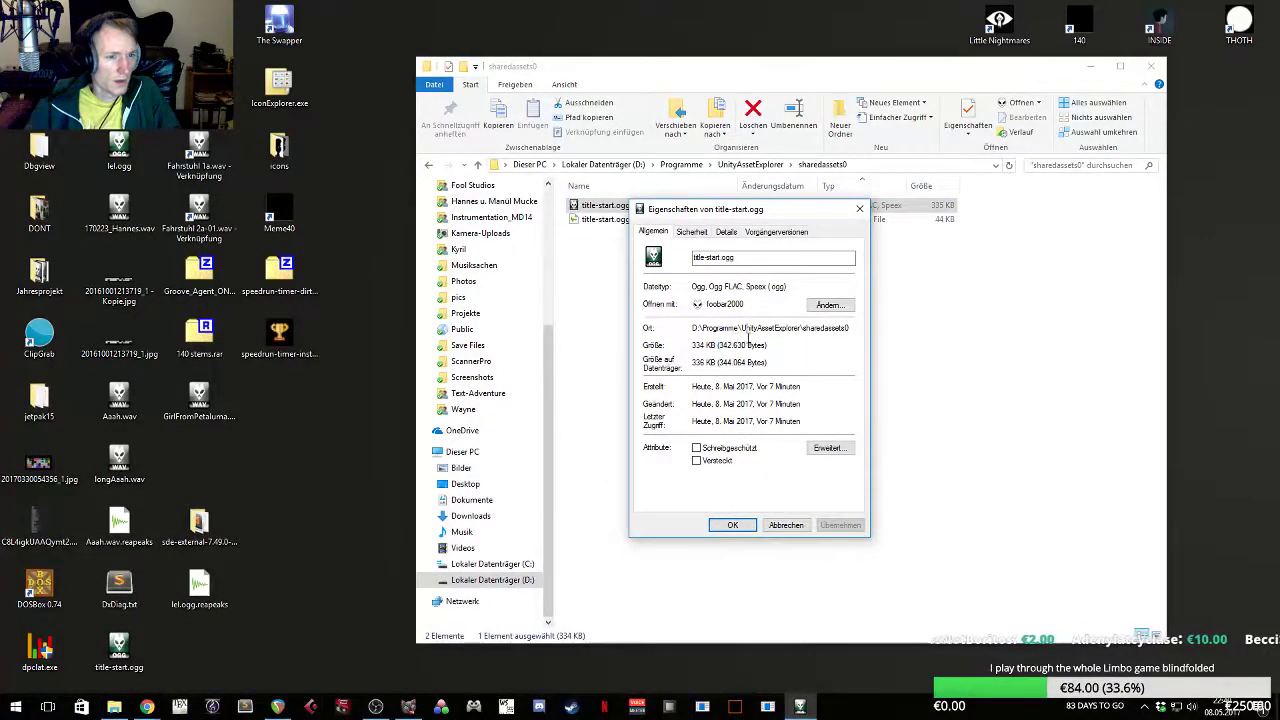
pyautogui.click(859, 209)
pyautogui.moveTo(850, 412); pyautogui.dragTo(659, 304)
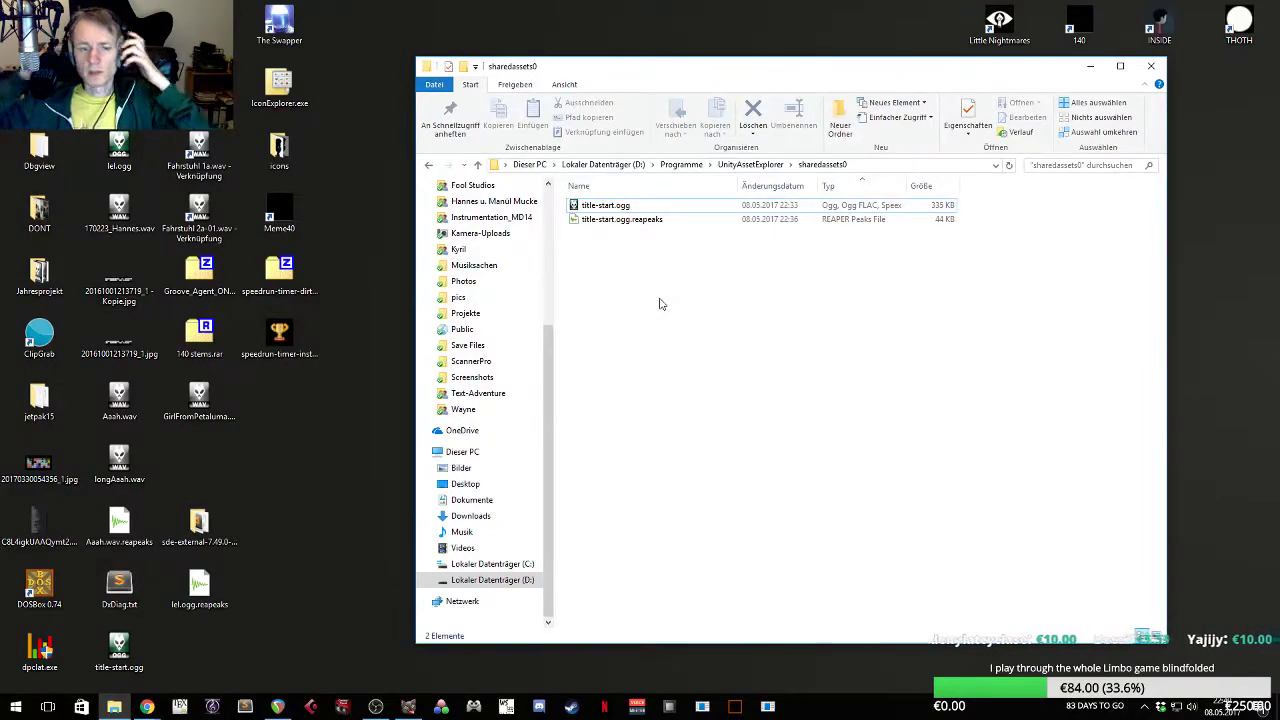
# - Switch to REAPER, check the OGG Vorbis quality in the render settings, cancel without rendering and close REAPER
pyautogui.click(278, 706)
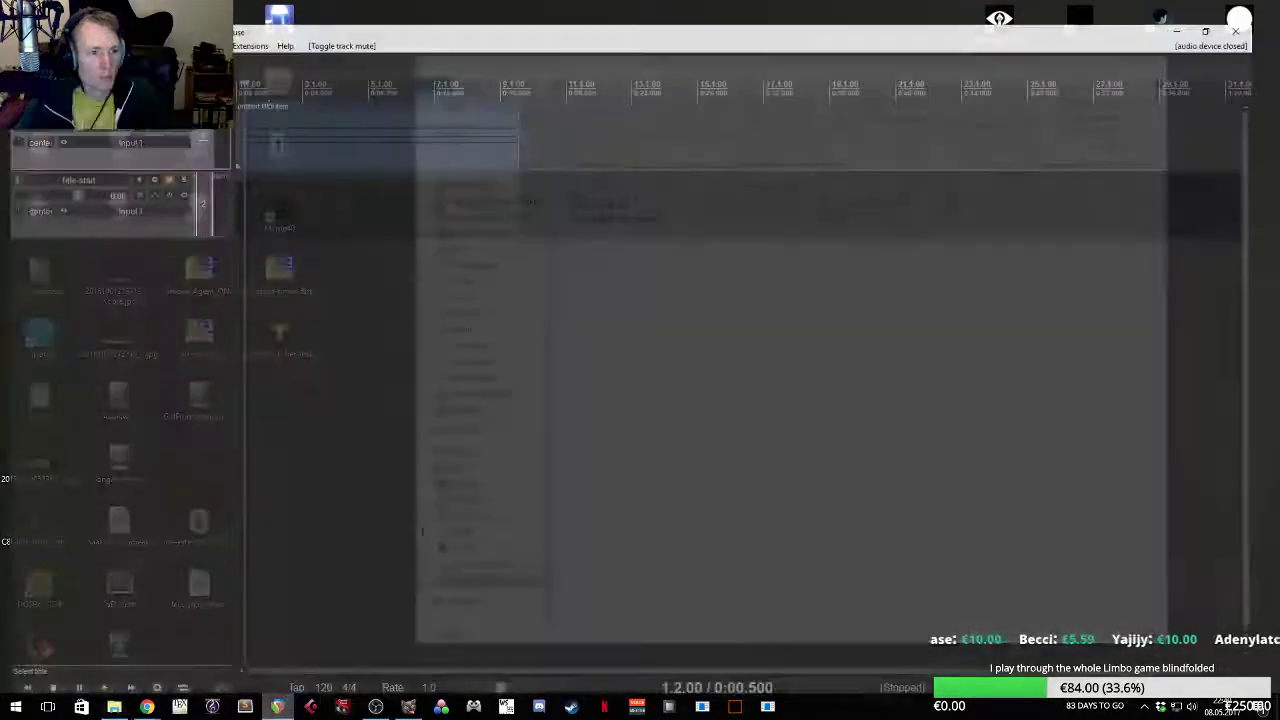
pyautogui.click(12, 22)
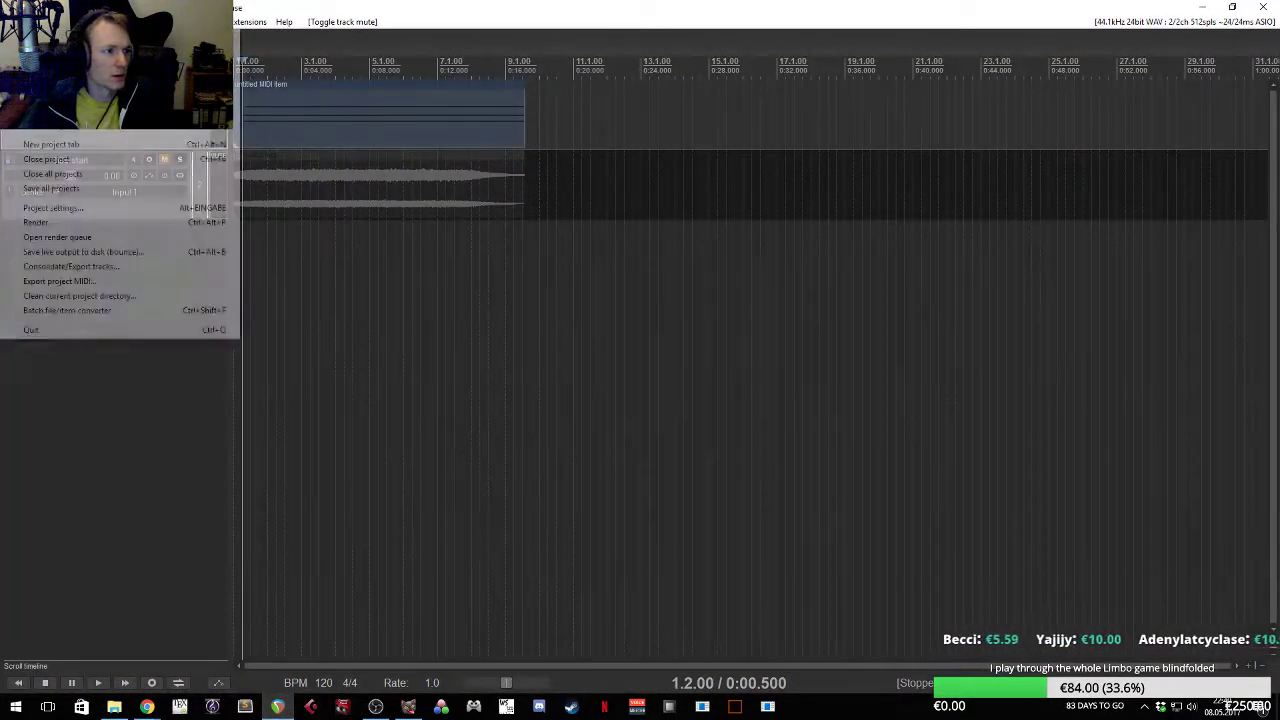
pyautogui.click(95, 222)
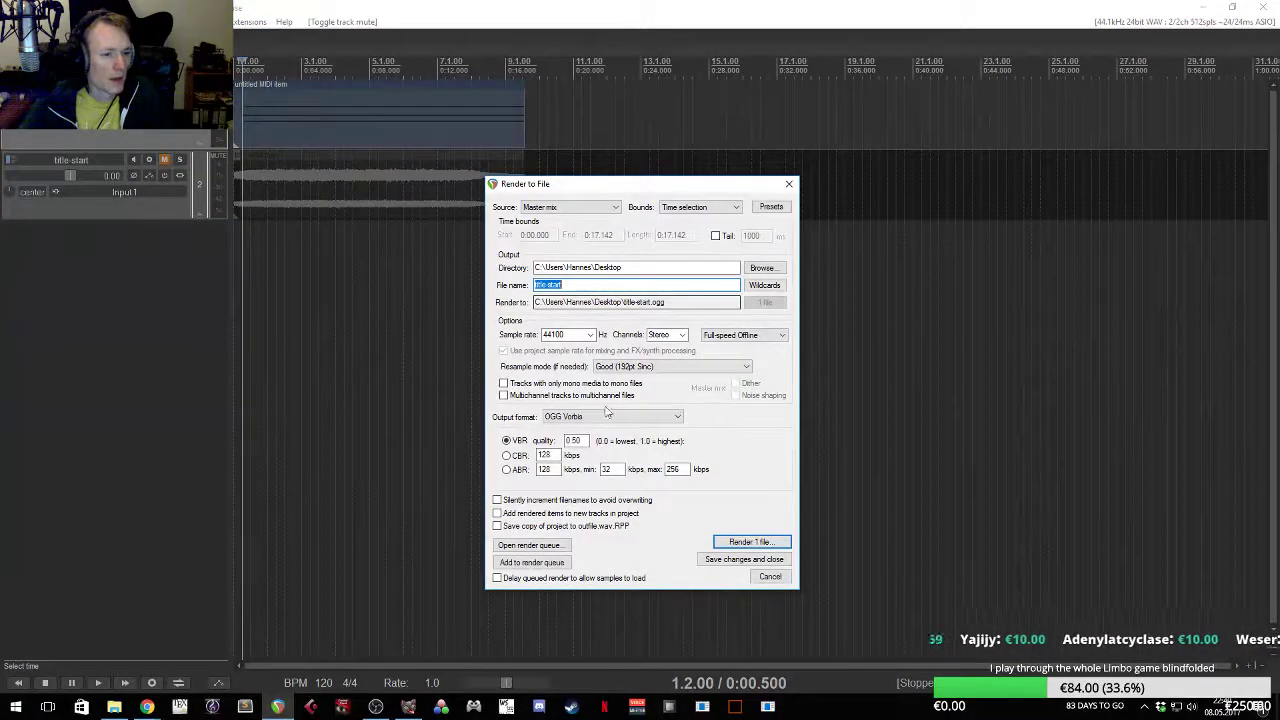
pyautogui.click(585, 440)
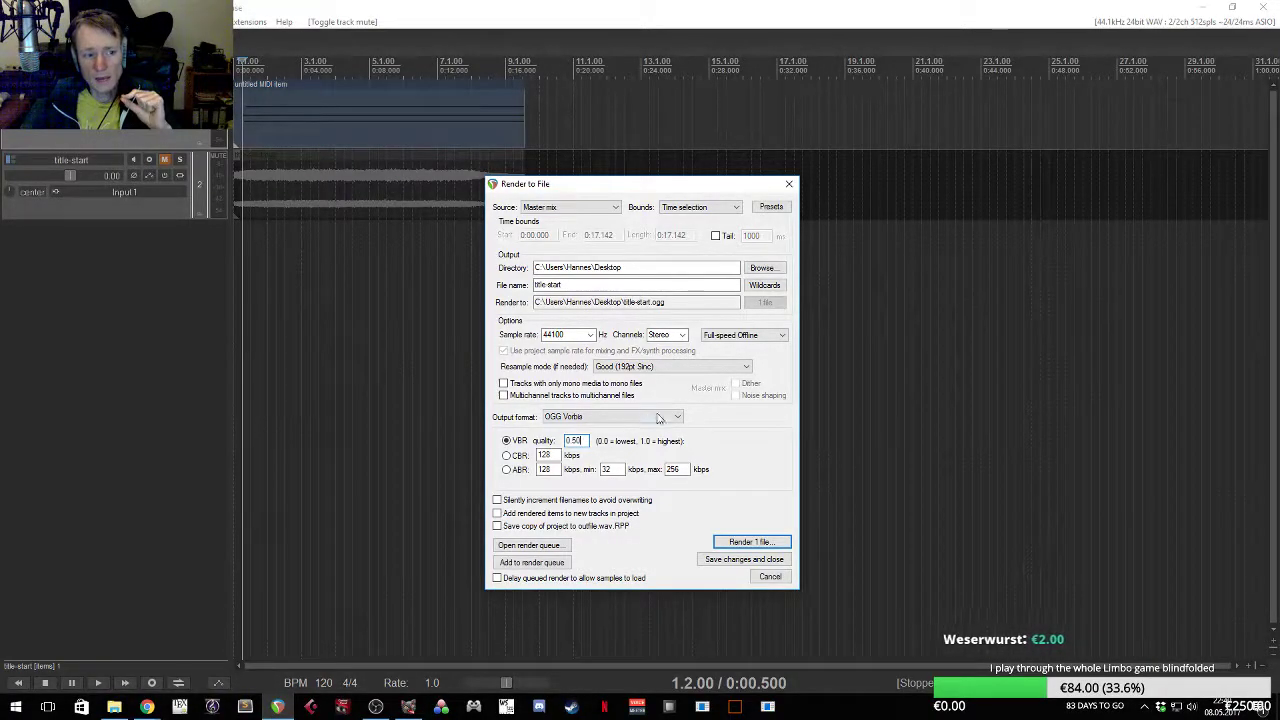
pyautogui.click(770, 577)
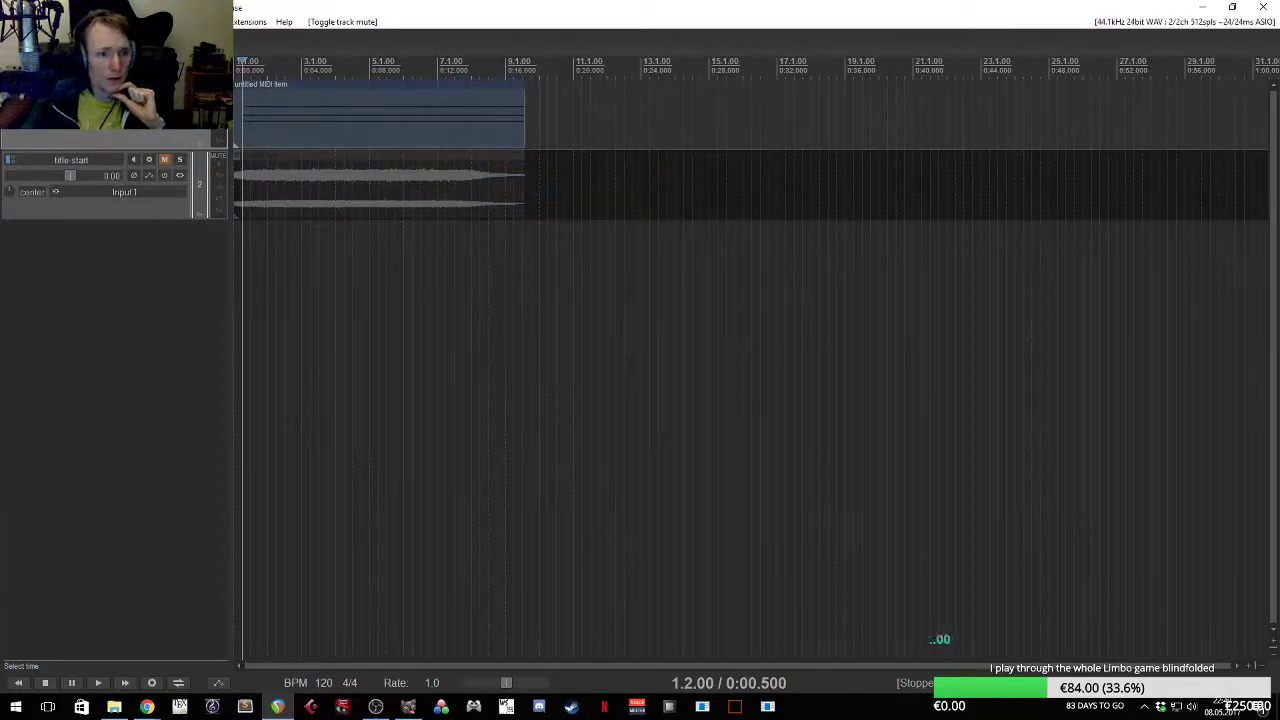
pyautogui.click(1263, 7)
pyautogui.click(646, 394)
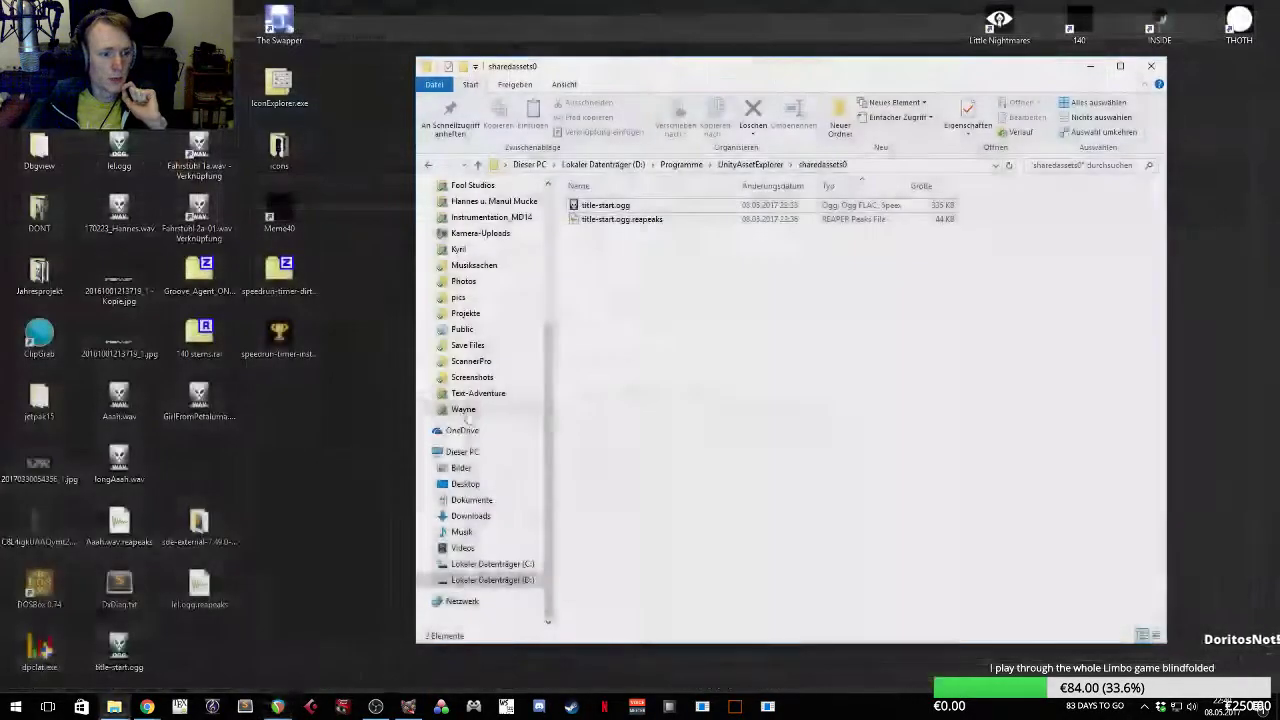
# - Open the properties of the original and the rendered title-start.ogg and arrange both side by side to compare sizes
pyautogui.moveTo(885, 479); pyautogui.dragTo(794, 357)
pyautogui.moveTo(728, 71); pyautogui.dragTo(879, 76)
pyautogui.rightClick(755, 212)
pyautogui.moveTo(845, 195); pyautogui.dragTo(892, 184)
pyautogui.rightClick(119, 660)
pyautogui.click(158, 648)
pyautogui.moveTo(290, 345); pyautogui.dragTo(722, 203)
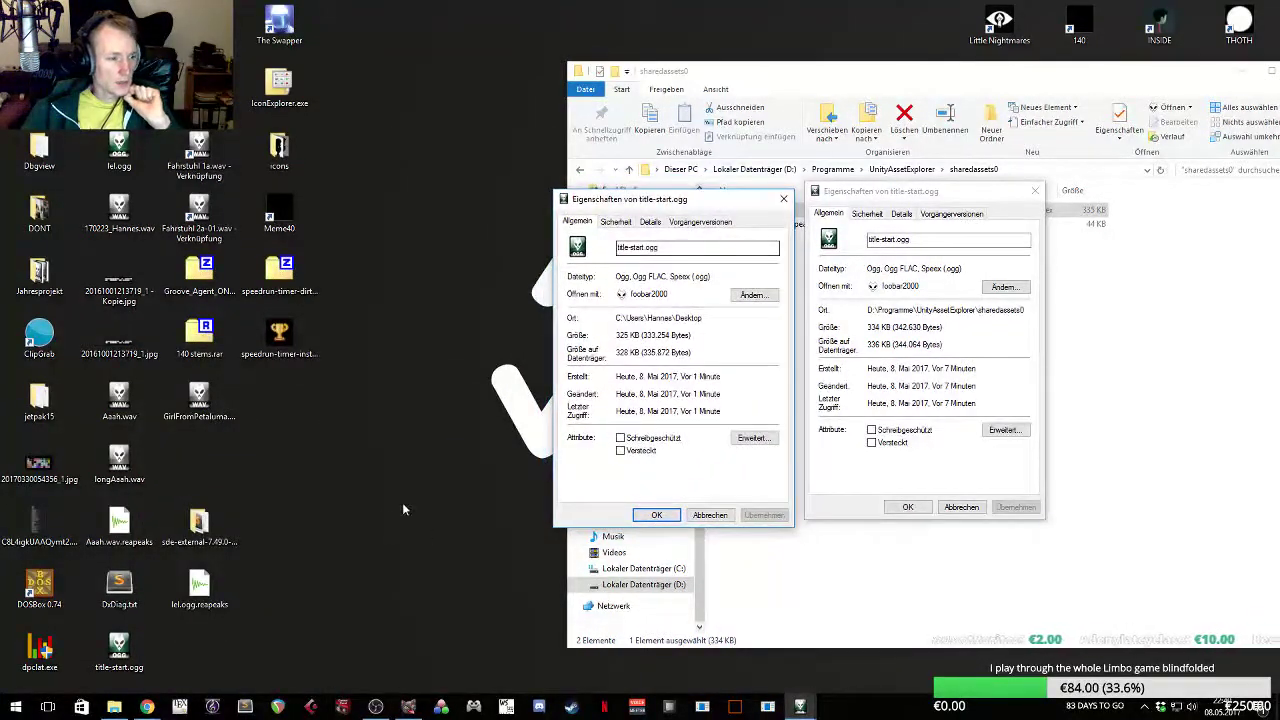
# - Open the Windows calculator (Rechner), place it beside the two properties windows and switch it to Standard mode
pyautogui.press('super')
pyautogui.write('e')
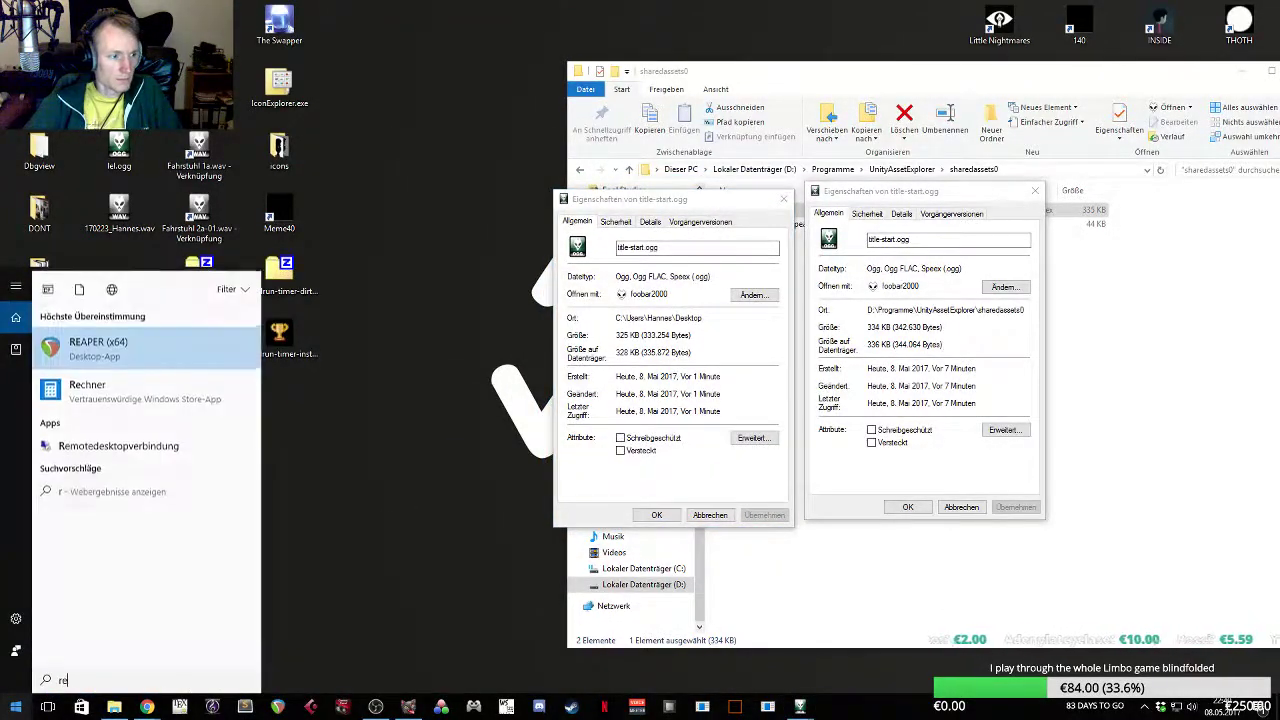
pyautogui.write('echner')
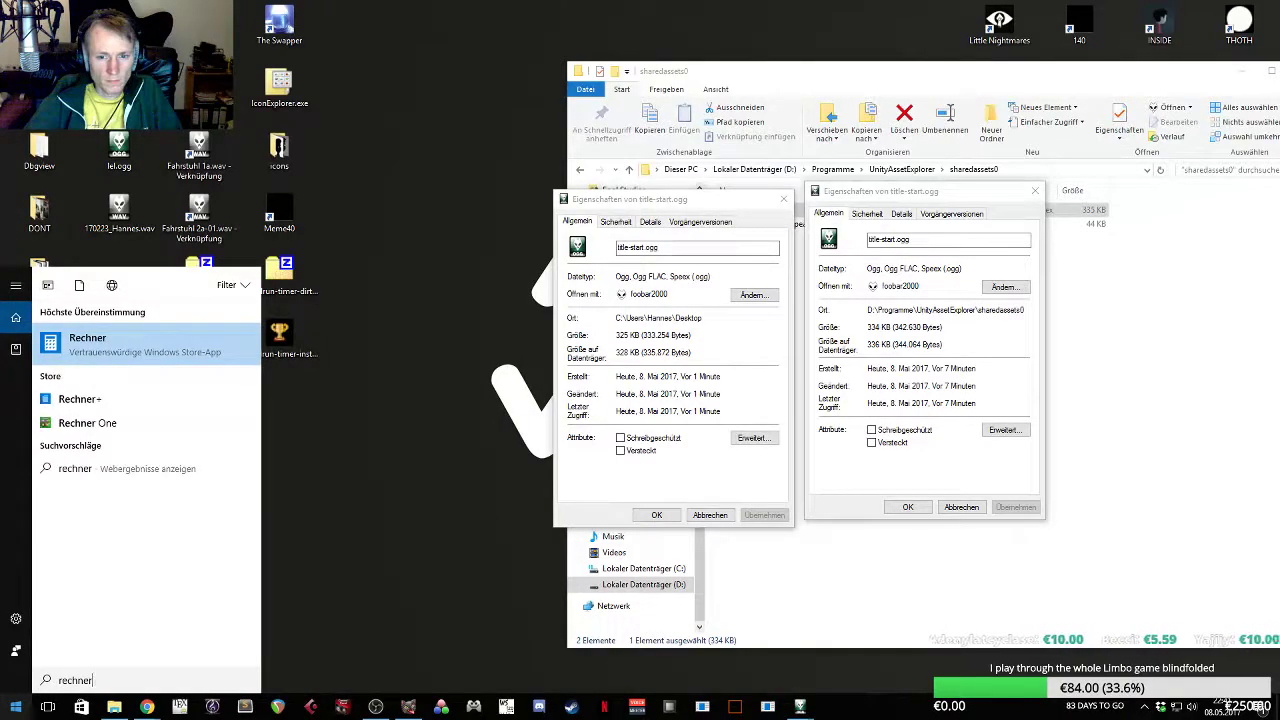
pyautogui.click(130, 343)
pyautogui.moveTo(245, 134); pyautogui.dragTo(382, 176)
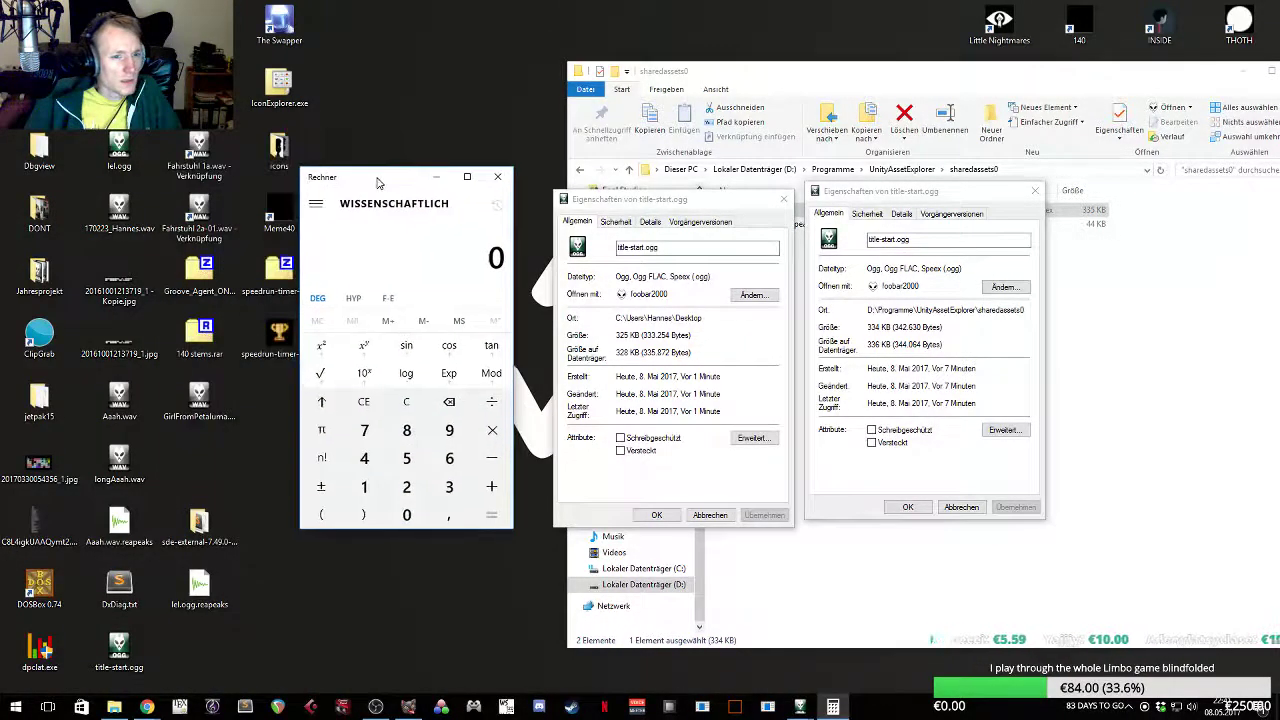
pyautogui.moveTo(893, 327); pyautogui.dragTo(930, 329)
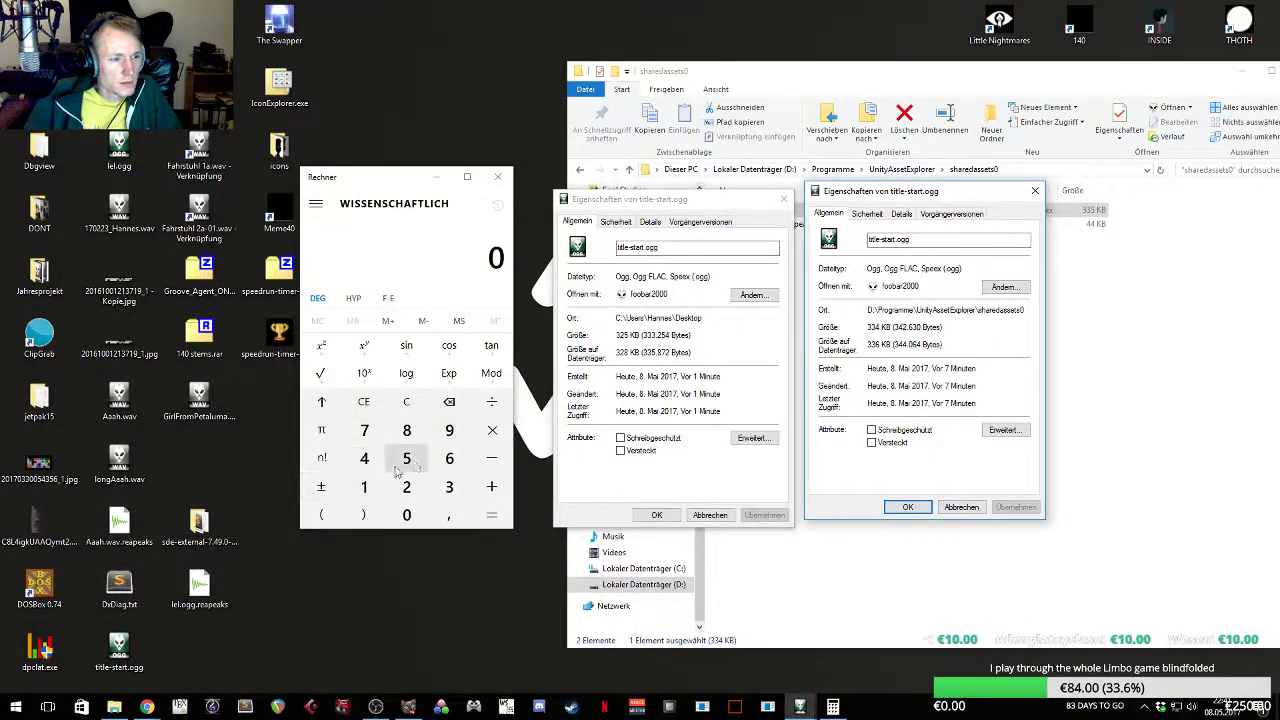
pyautogui.moveTo(390, 177); pyautogui.dragTo(371, 170)
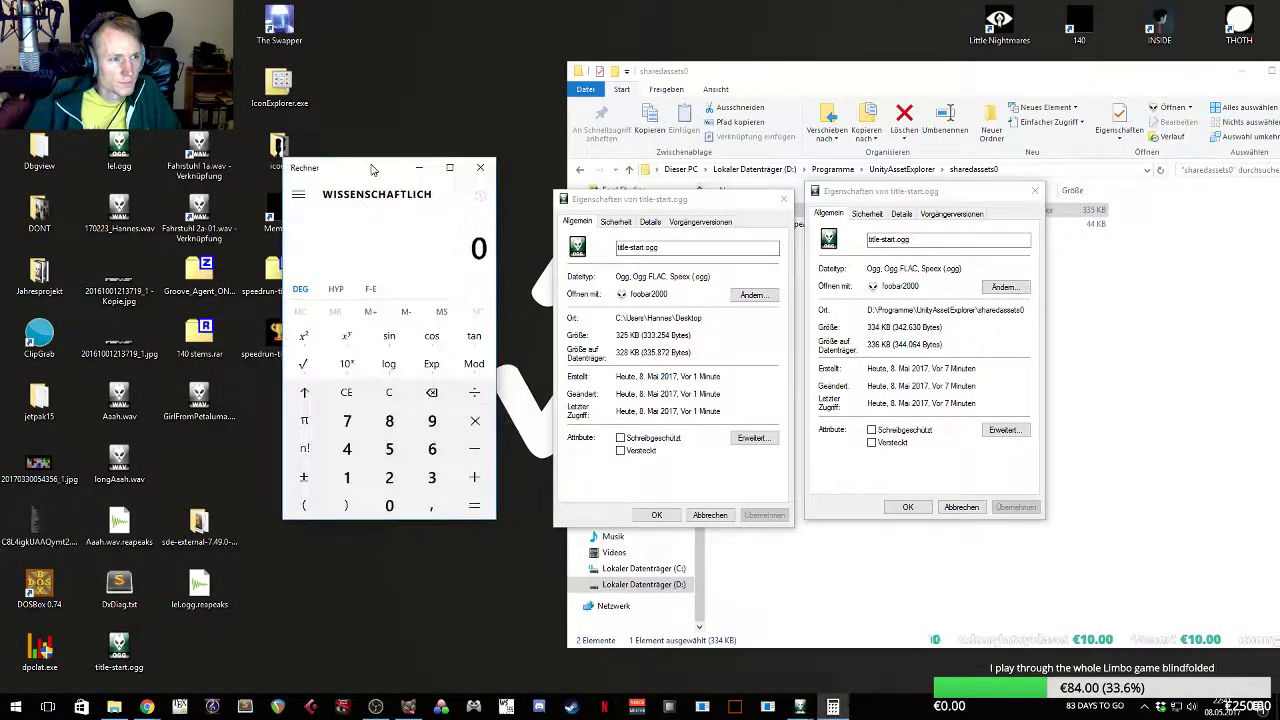
pyautogui.click(298, 195)
pyautogui.click(342, 226)
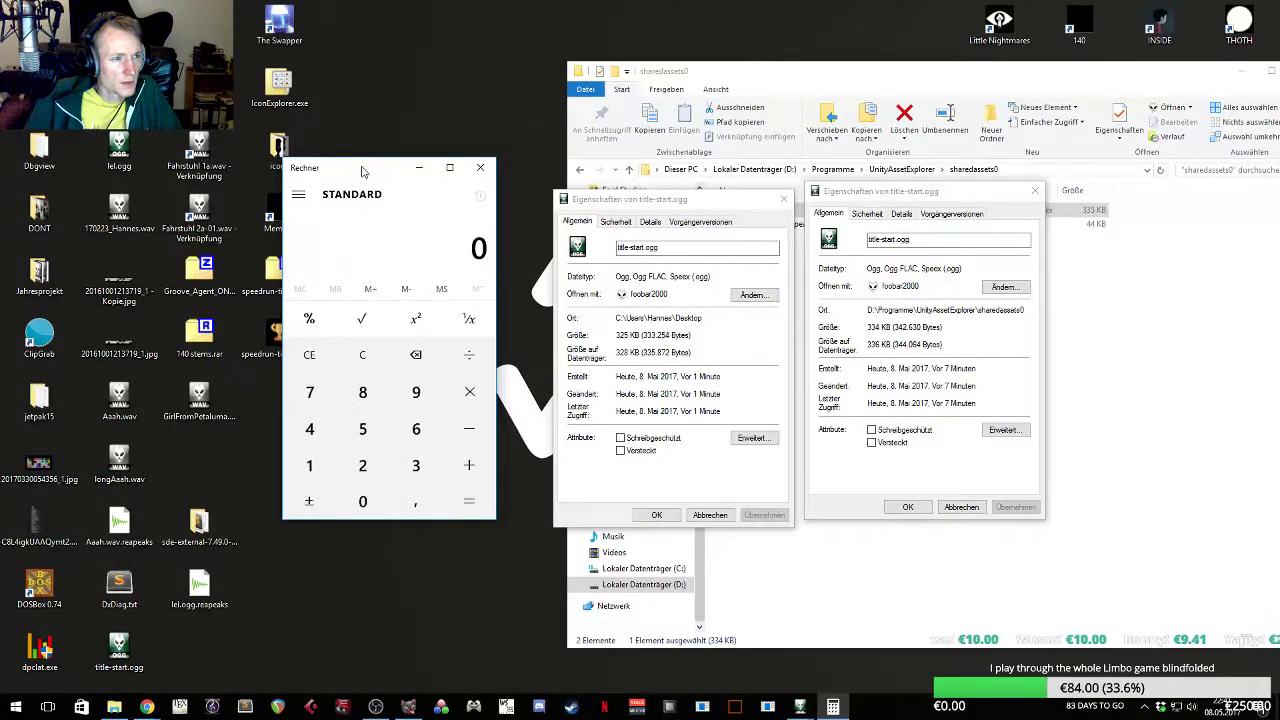
pyautogui.moveTo(362, 172); pyautogui.dragTo(368, 162)
# - Calculate the byte difference between the original and rendered files by subtracting 333254 from 342630
pyautogui.write('34')
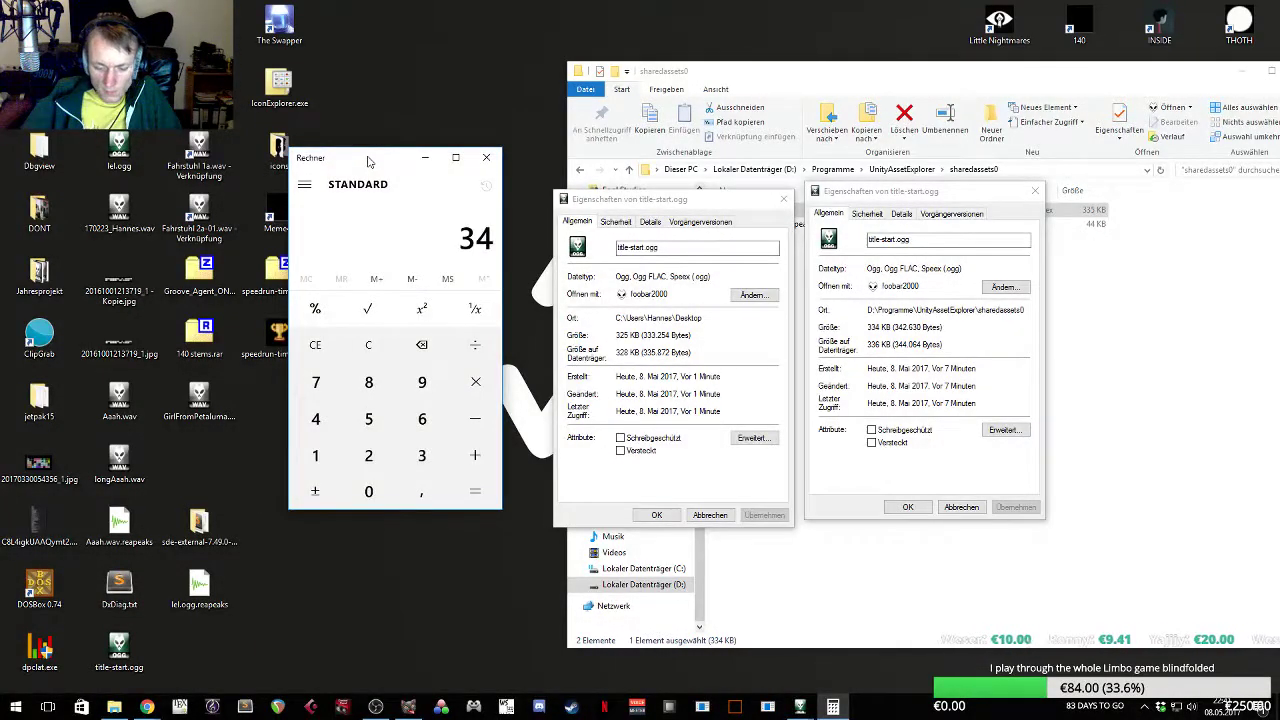
pyautogui.write('2.630')
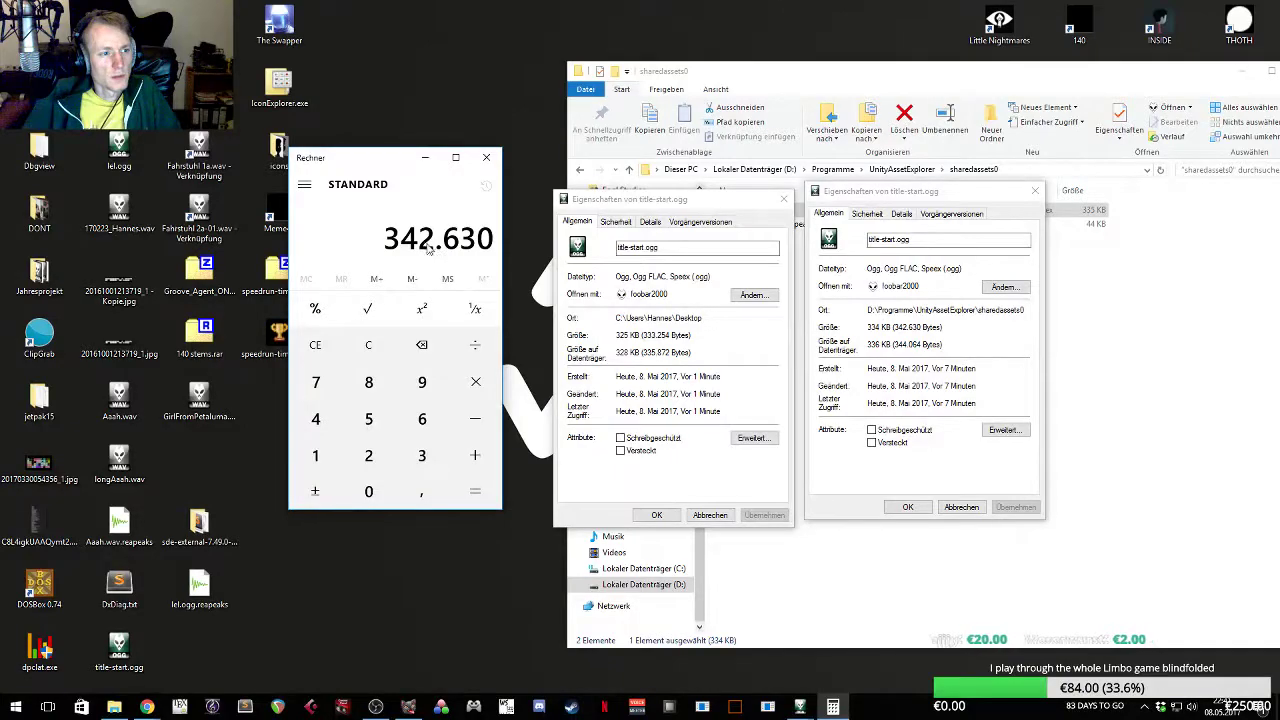
pyautogui.moveTo(390, 165); pyautogui.dragTo(381, 146)
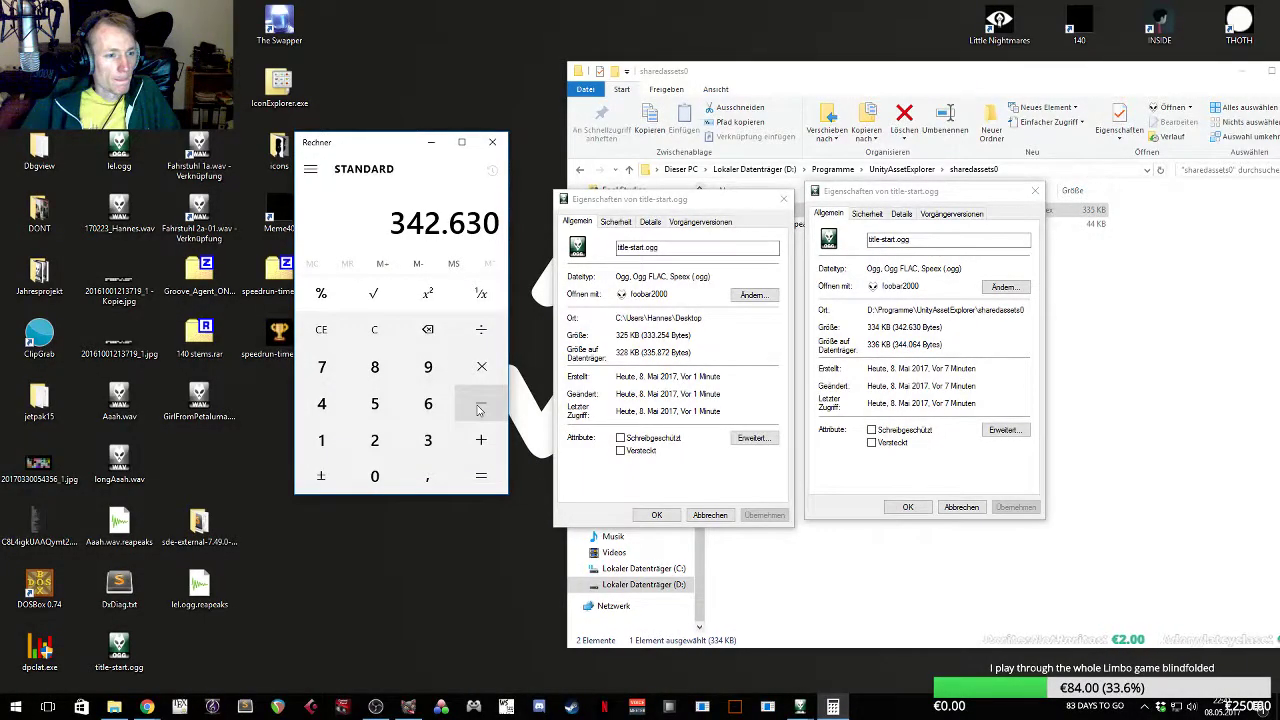
pyautogui.press('Return')
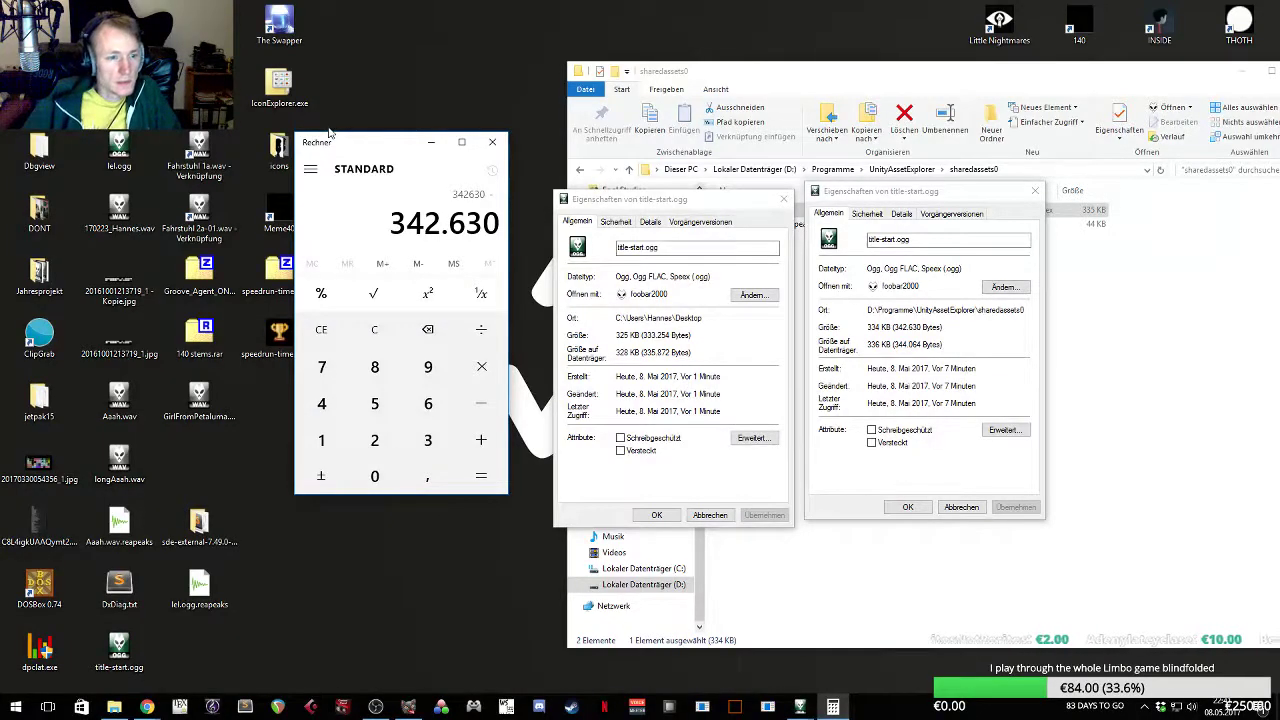
pyautogui.write('3')
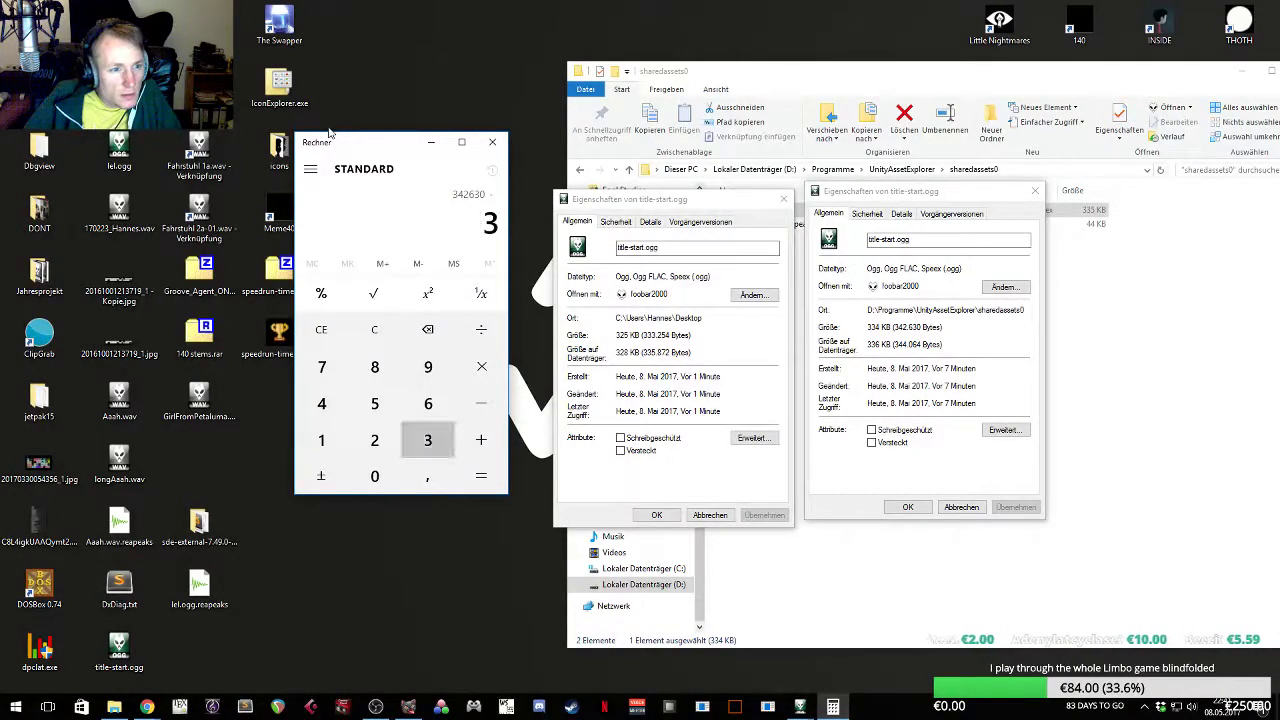
pyautogui.write('33254')
pyautogui.press('Return')
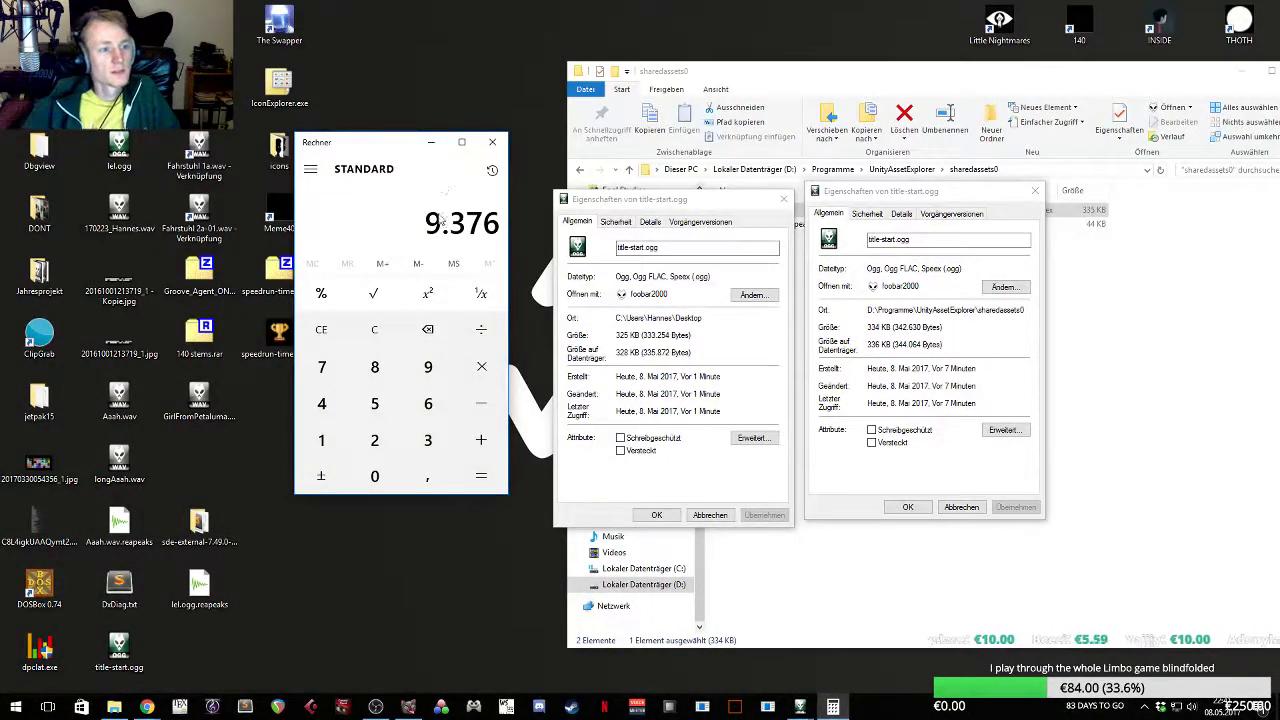
pyautogui.moveTo(400, 150); pyautogui.dragTo(394, 152)
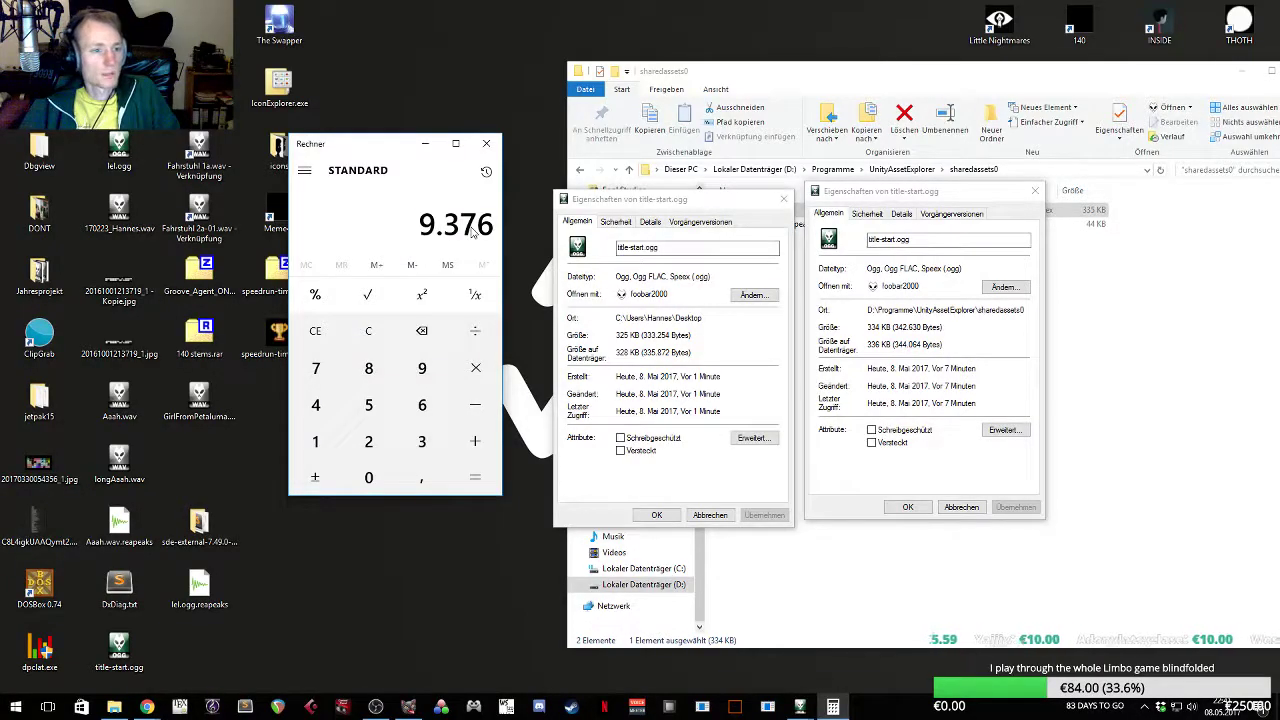
# - Arrange the comparison windows, open the desktop's title-start.ogg in the HxD hex editor and go to the end of the file
pyautogui.moveTo(701, 204); pyautogui.dragTo(703, 183)
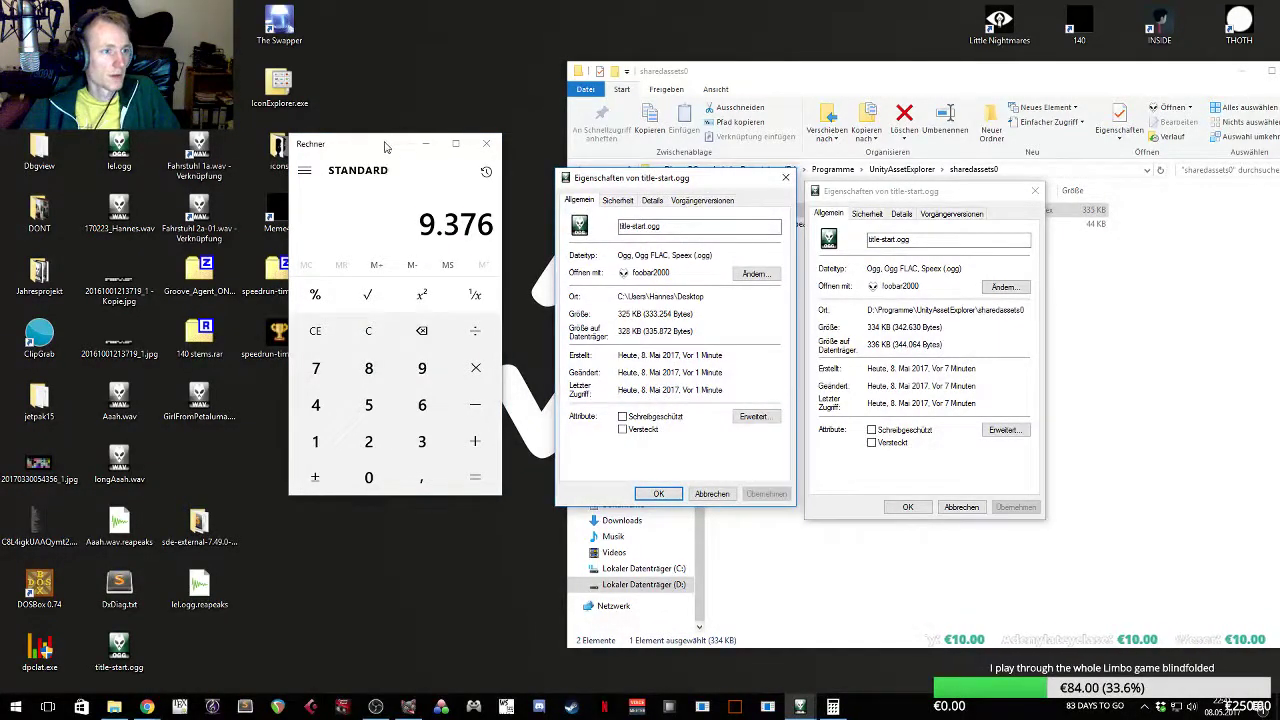
pyautogui.moveTo(387, 147); pyautogui.dragTo(420, 90)
pyautogui.rightClick(120, 645)
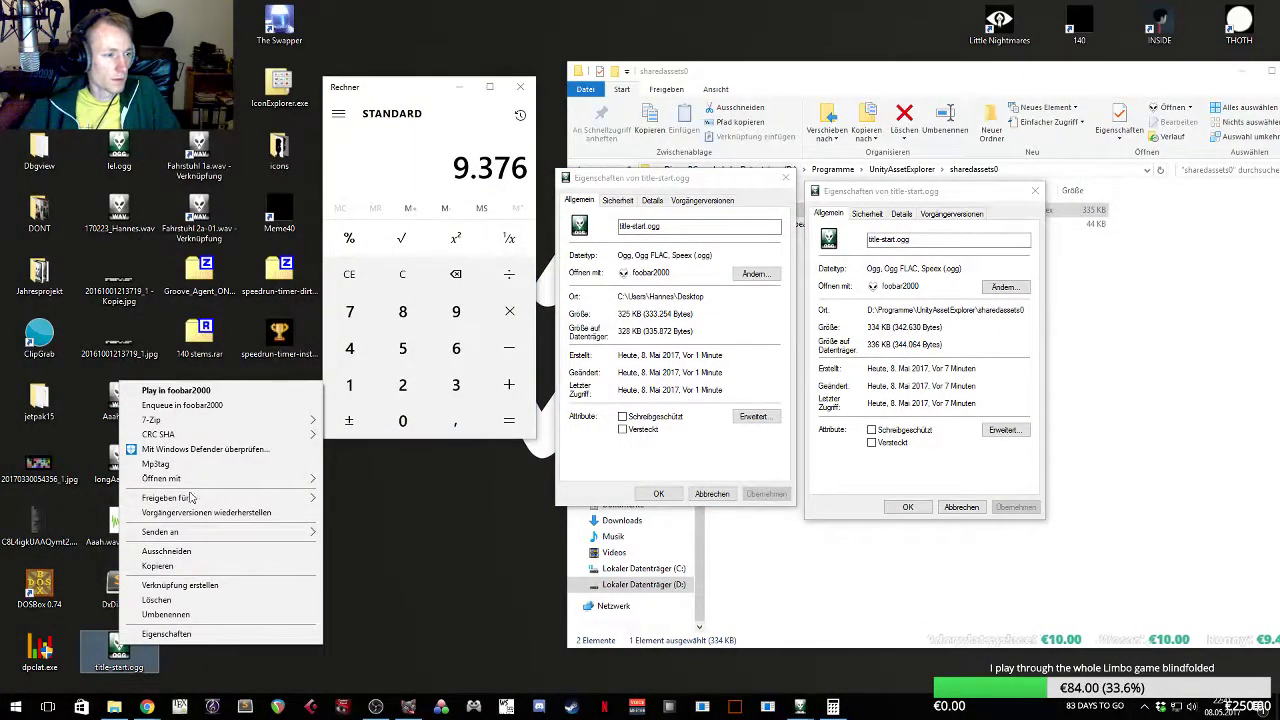
pyautogui.moveTo(293, 485)
pyautogui.click(369, 494)
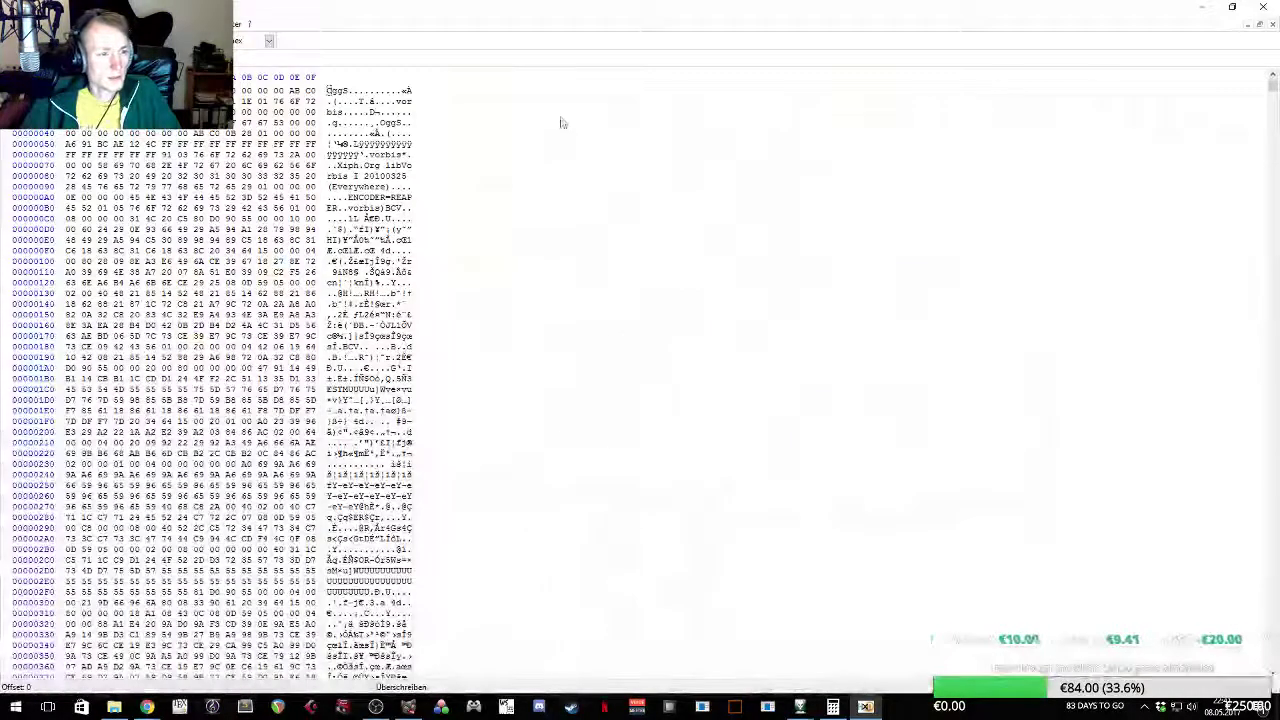
pyautogui.moveTo(1273, 85); pyautogui.dragTo(1272, 660)
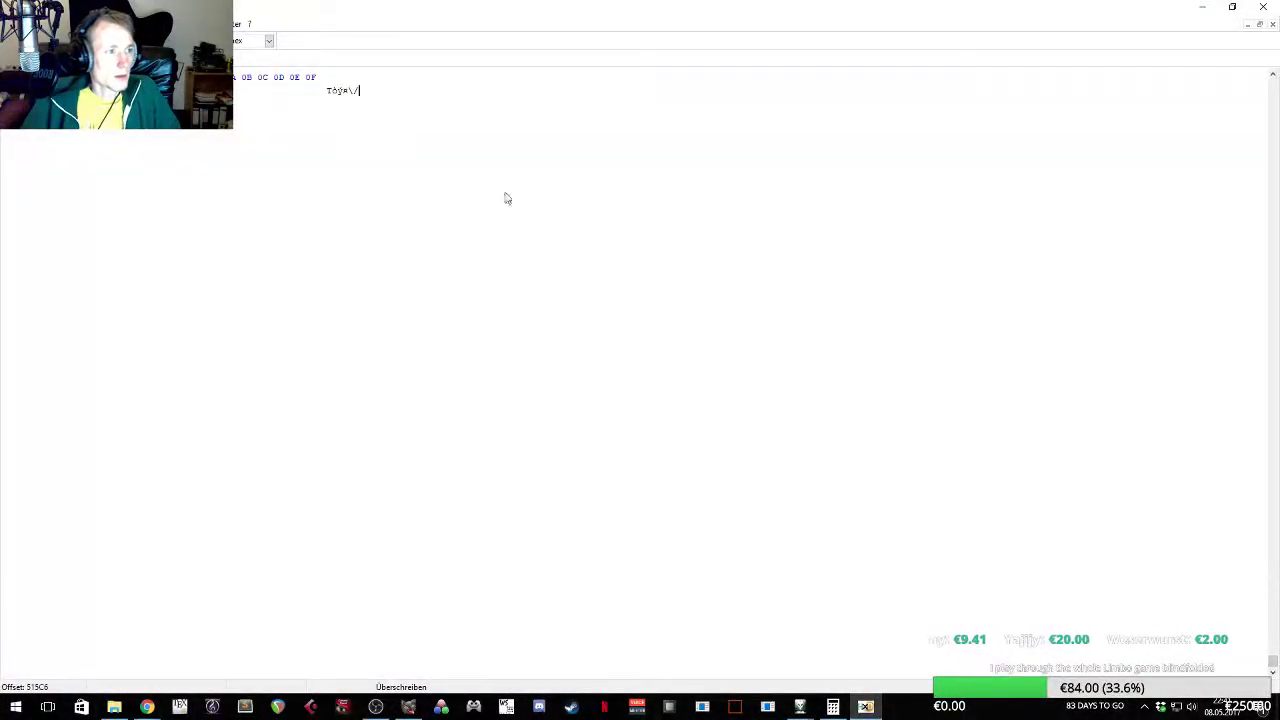
pyautogui.scroll(13, 499, 184)
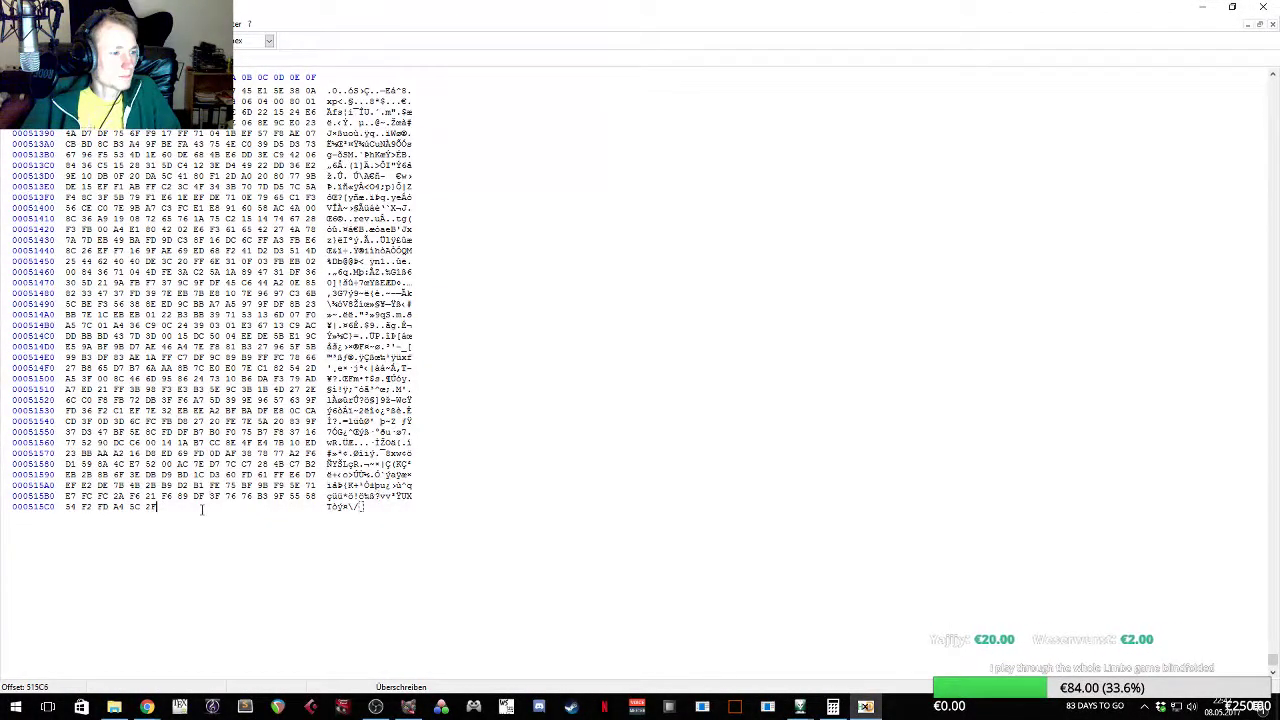
# - Restore the hex editor to a smaller window and start inserting bytes at the end of title-start.ogg, with the byte count in decimal
pyautogui.click(62, 24)
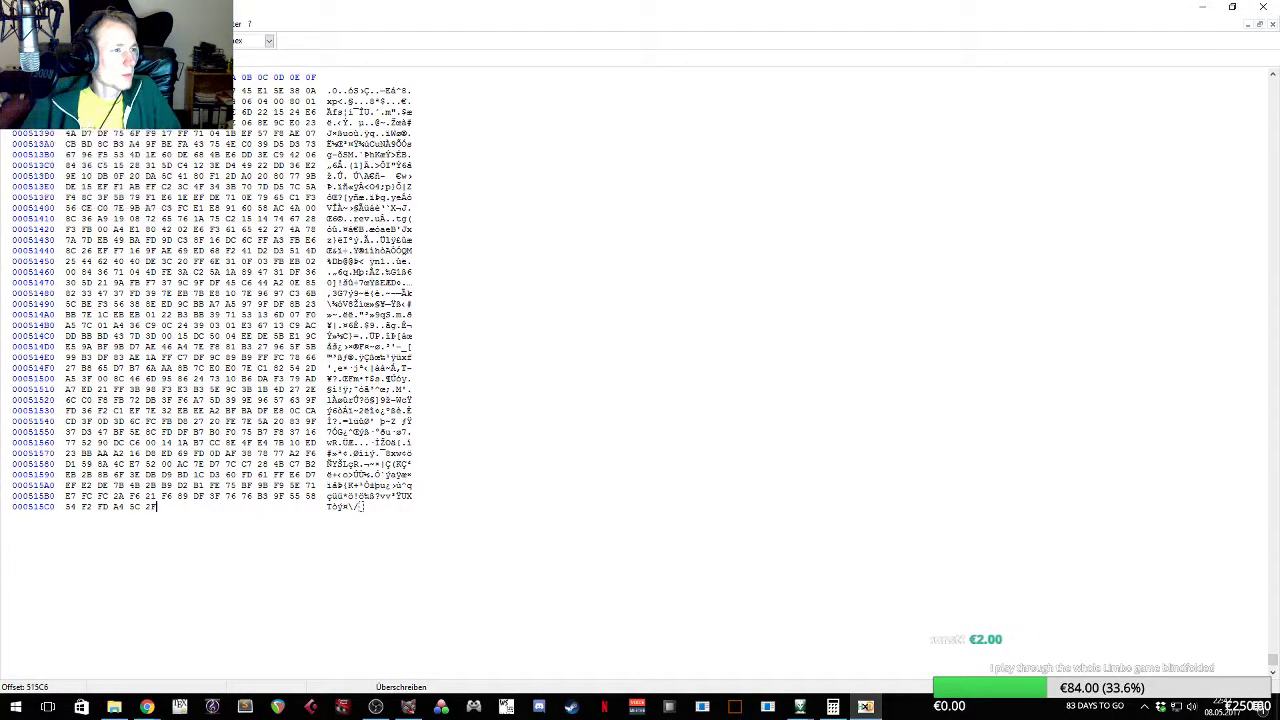
pyautogui.moveTo(300, 8); pyautogui.dragTo(551, 116)
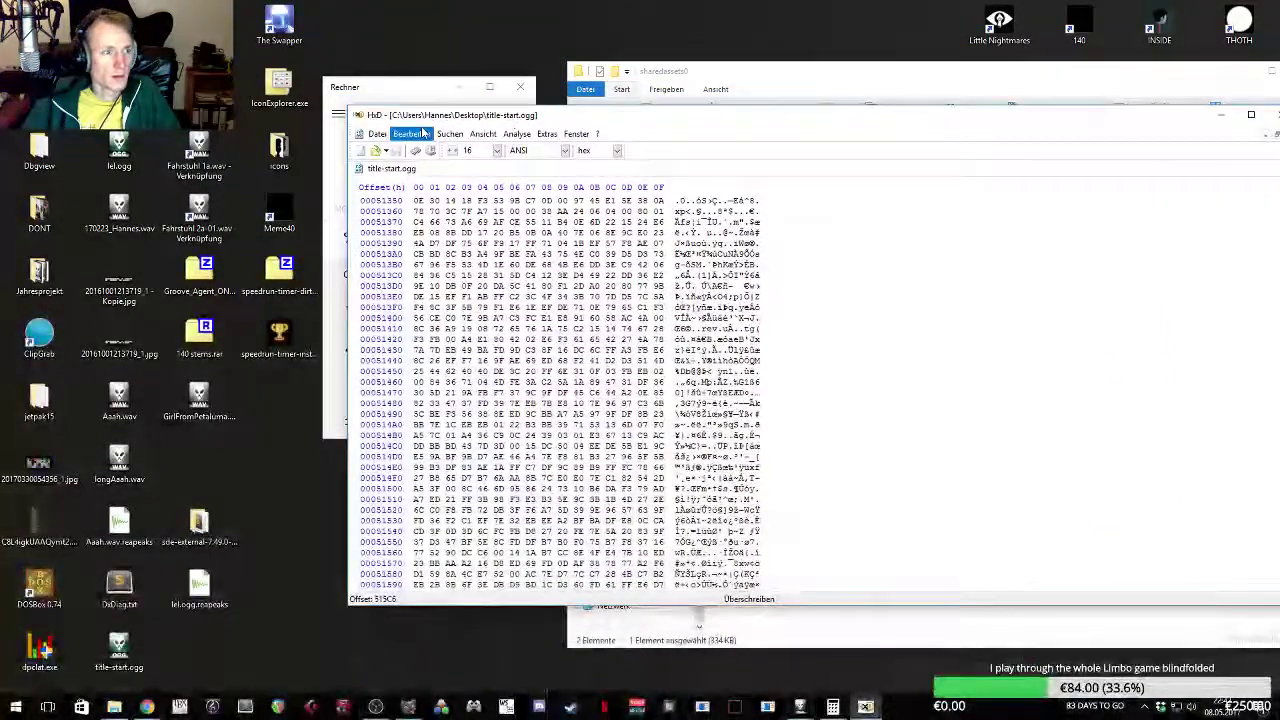
pyautogui.click(413, 134)
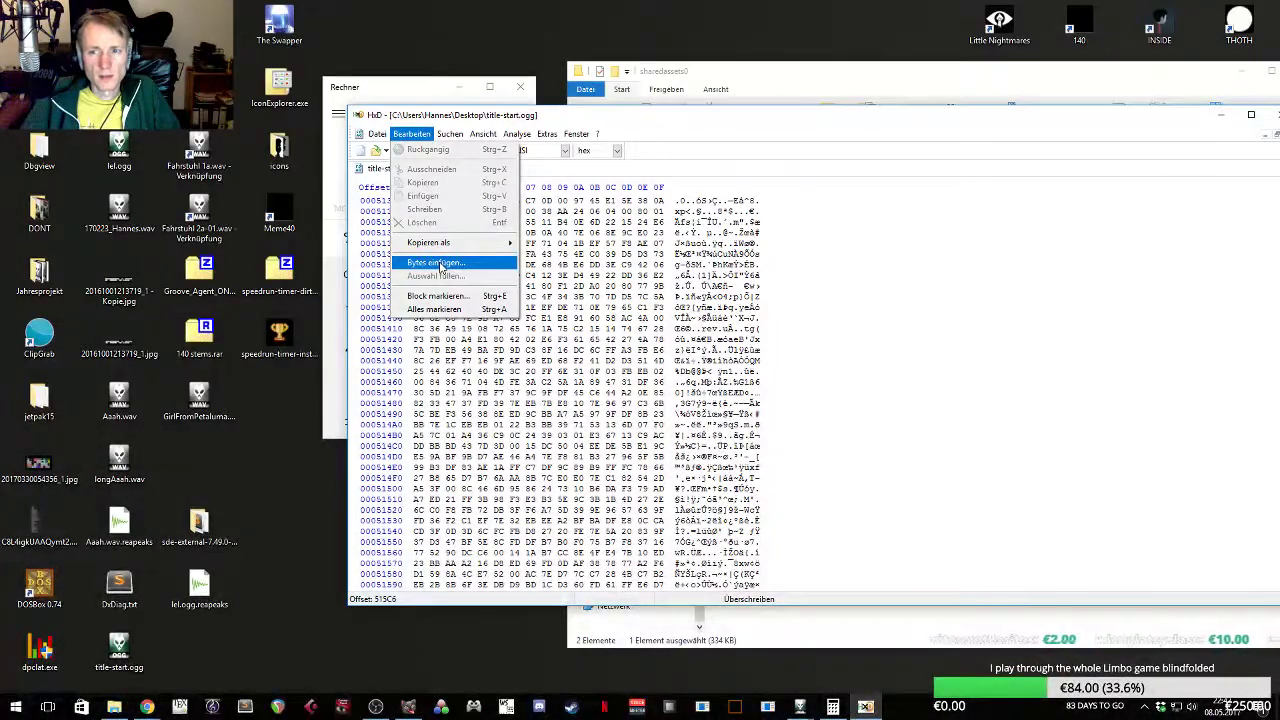
pyautogui.click(441, 263)
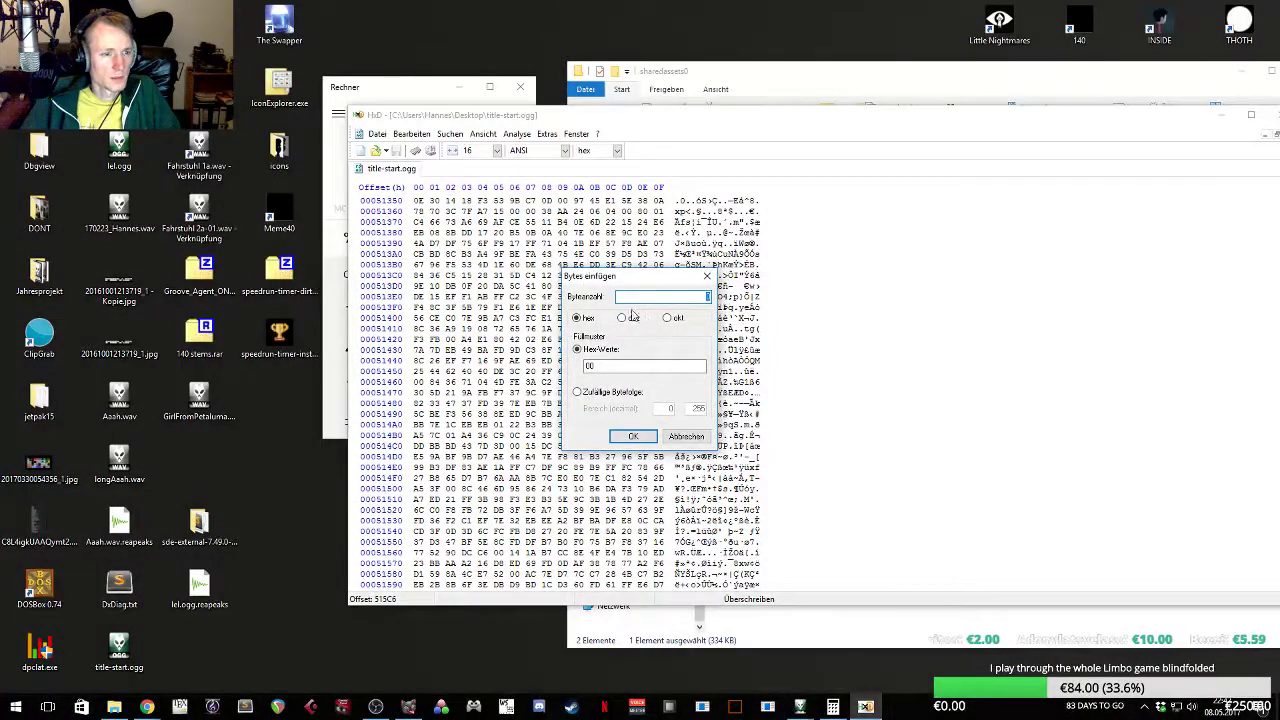
pyautogui.click(630, 320)
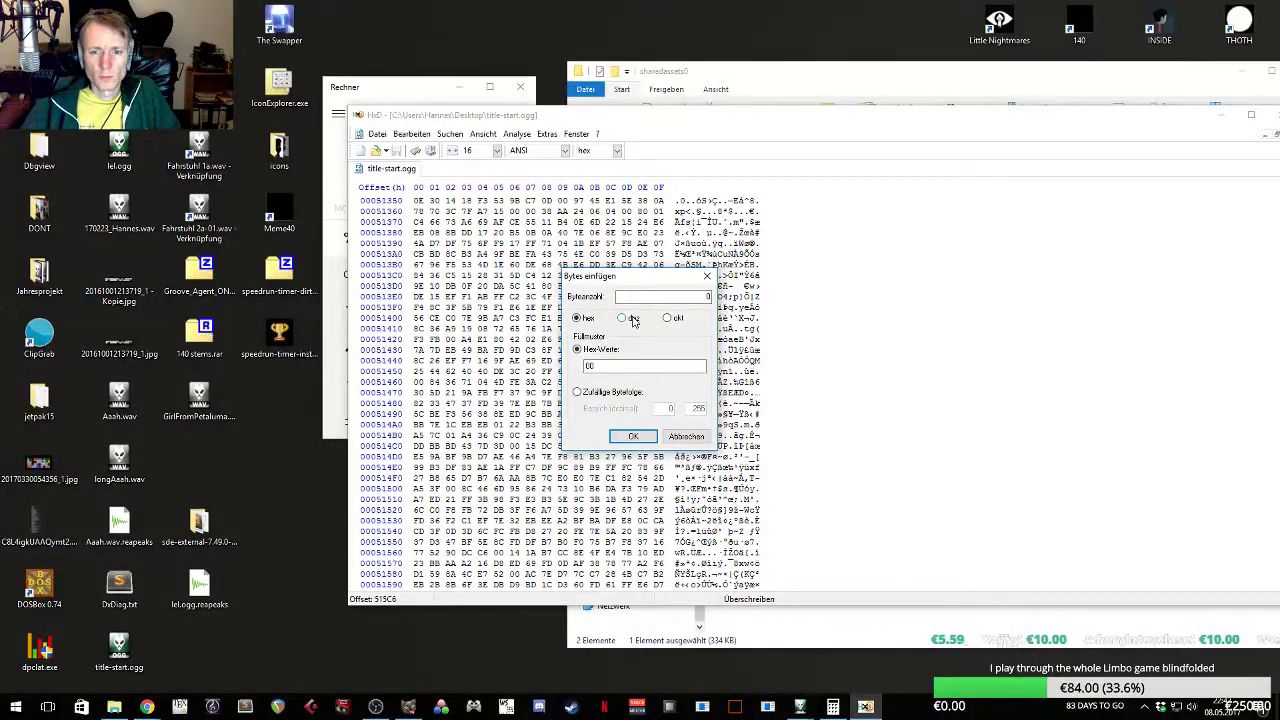
pyautogui.click(632, 318)
pyautogui.click(585, 315)
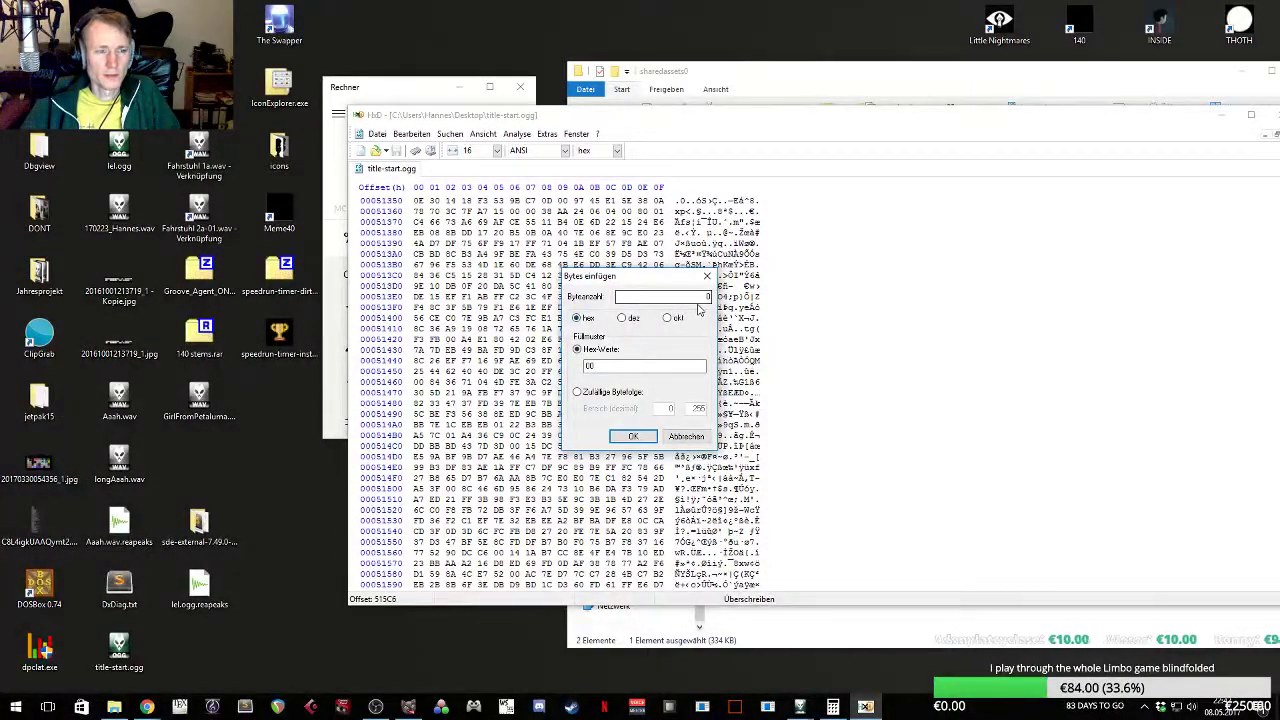
pyautogui.click(622, 318)
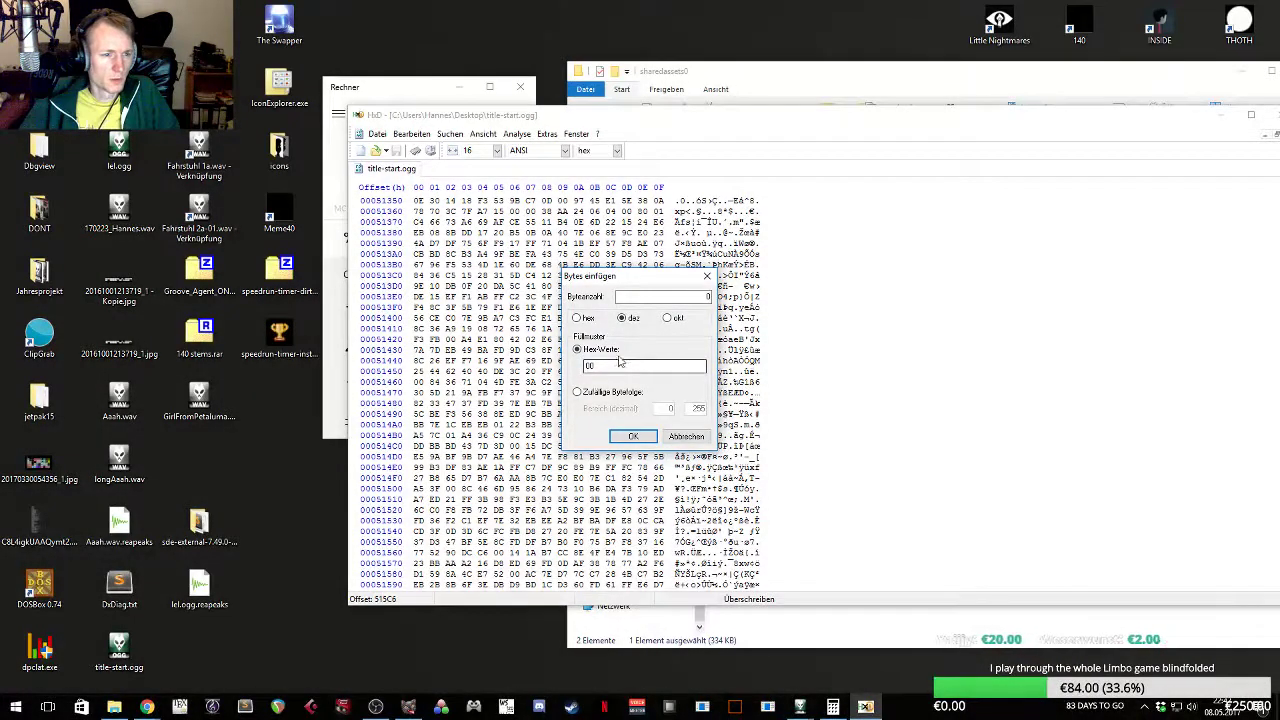
# - Place the calculator beside the insert dialog and insert 9376 bytes filled with 00 at the end of the file
pyautogui.click(642, 296)
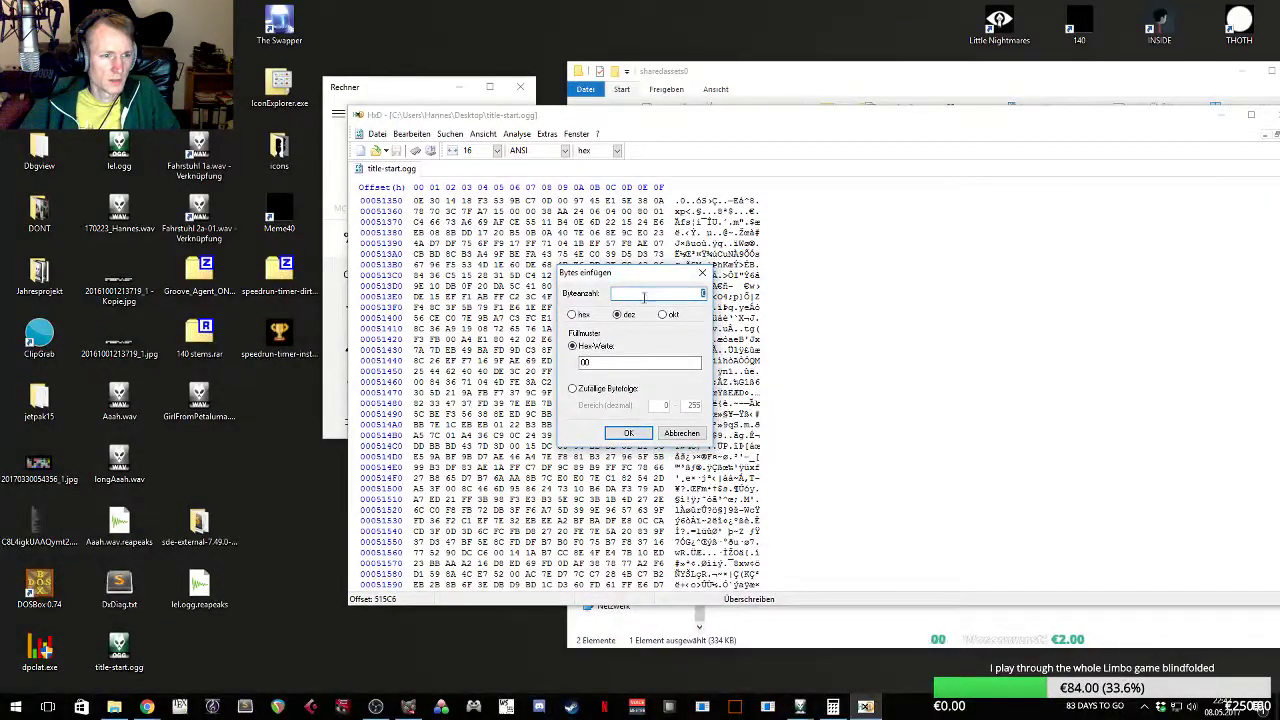
pyautogui.moveTo(664, 282); pyautogui.dragTo(616, 274)
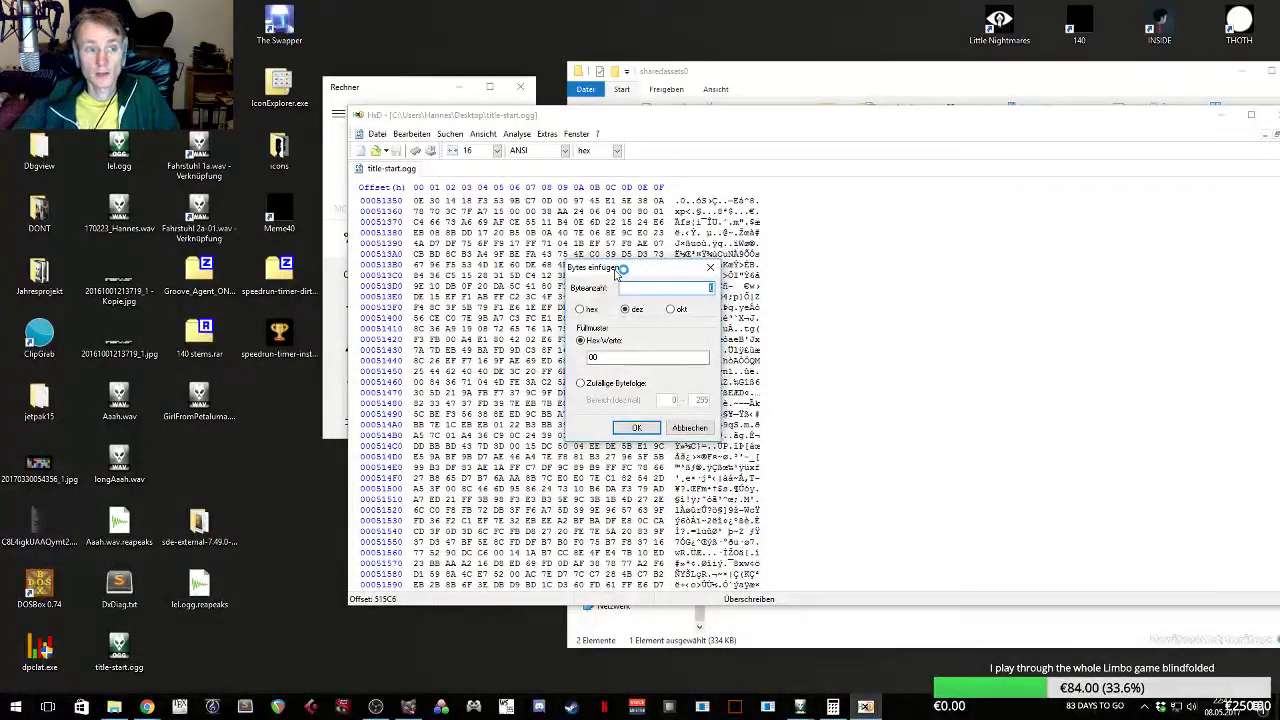
pyautogui.moveTo(620, 270); pyautogui.dragTo(629, 266)
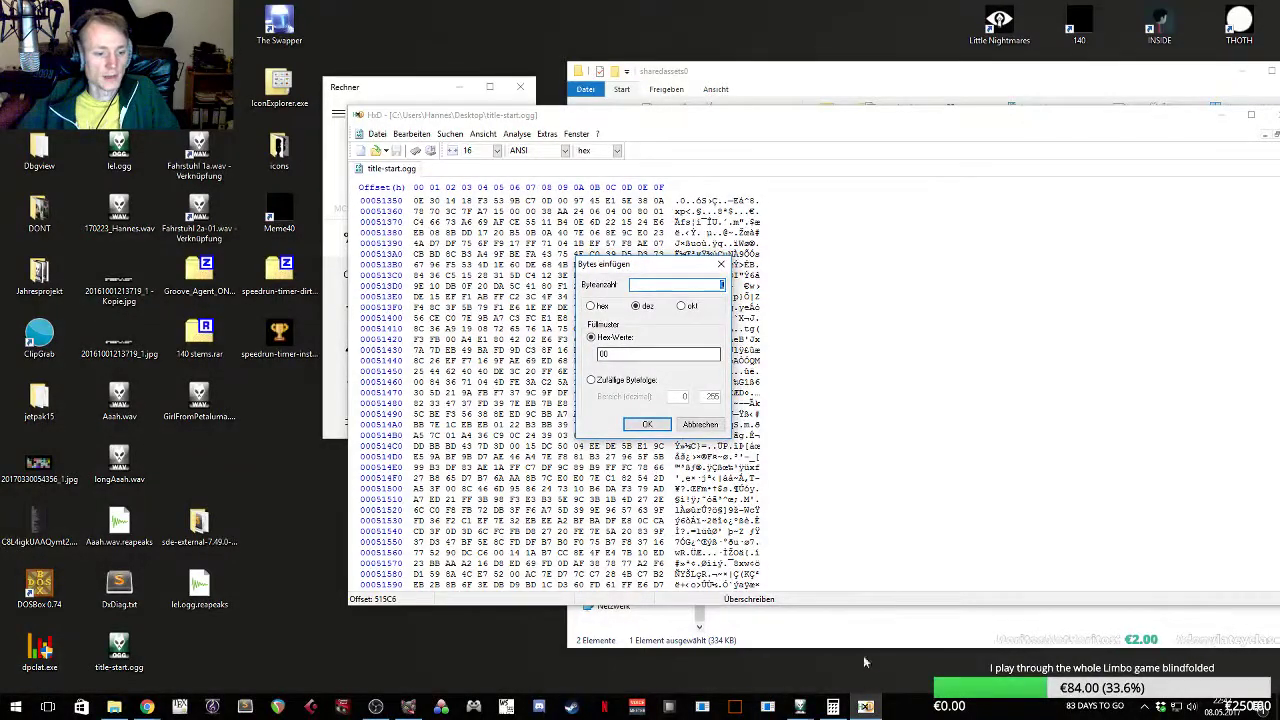
pyautogui.hotkey('alt', 'Tab')
pyautogui.click(556, 205)
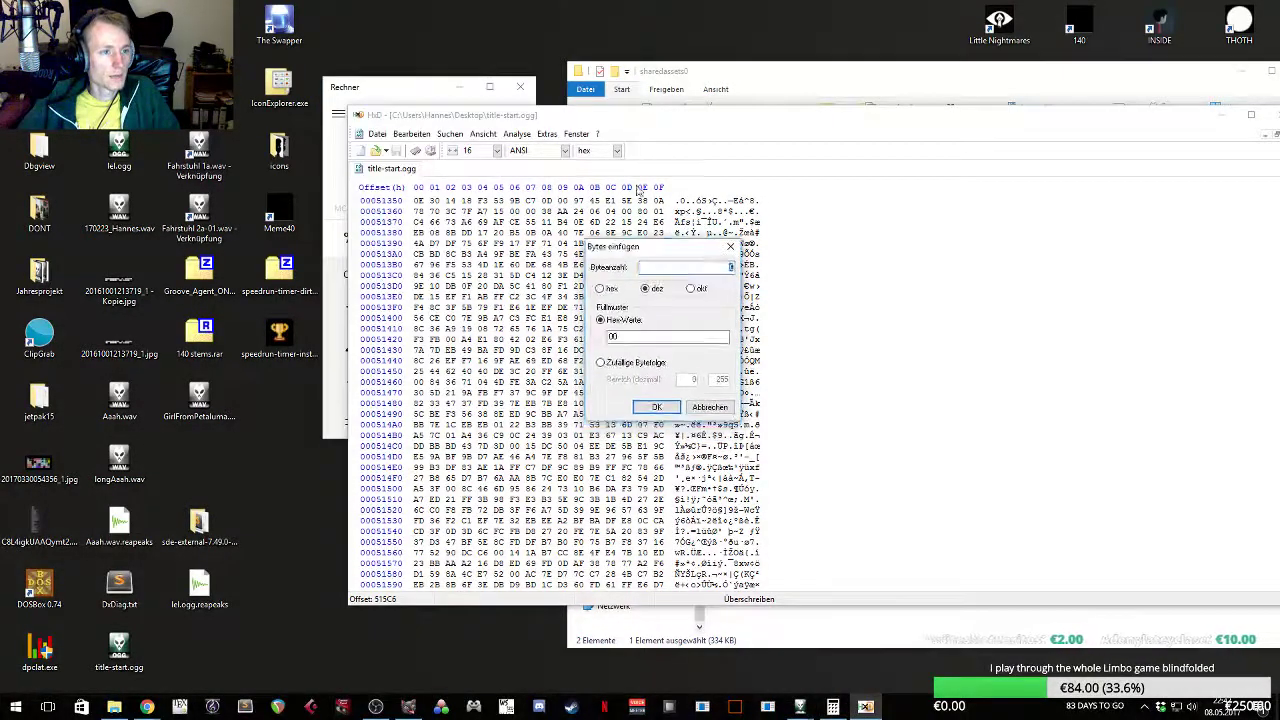
pyautogui.moveTo(473, 88); pyautogui.dragTo(257, 93)
pyautogui.click(688, 268)
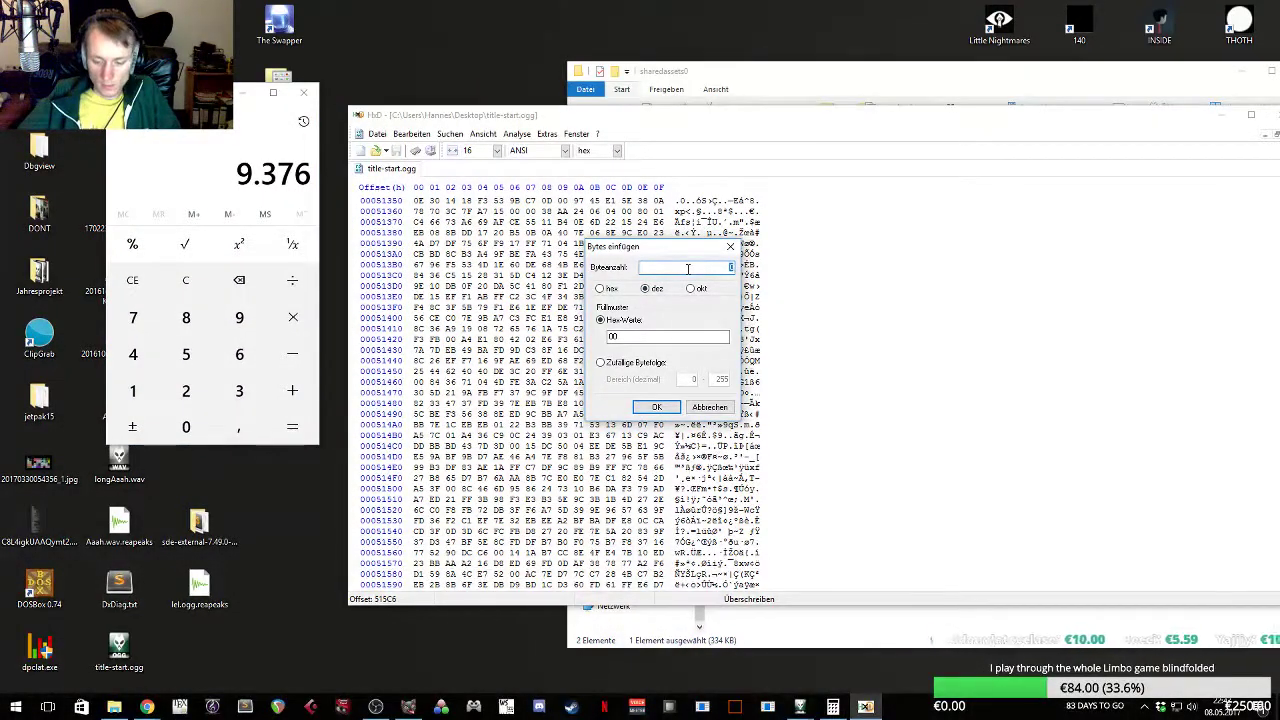
pyautogui.write('55')
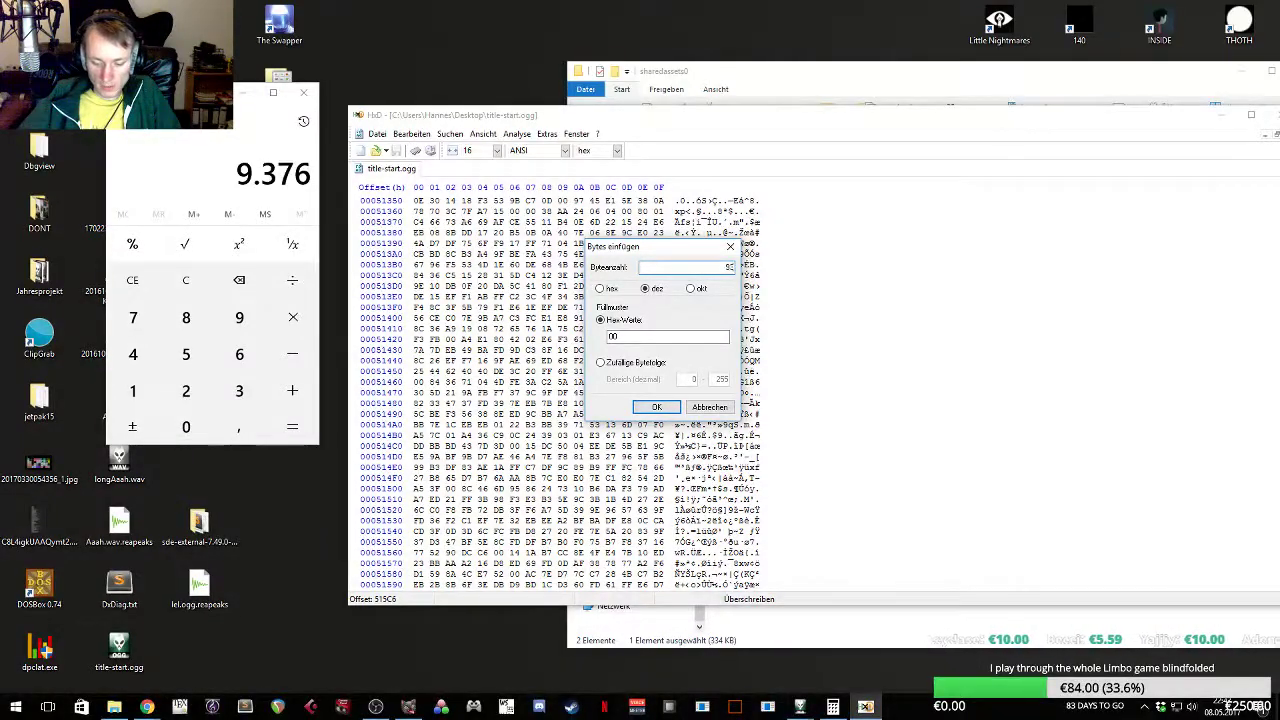
pyautogui.write('76')
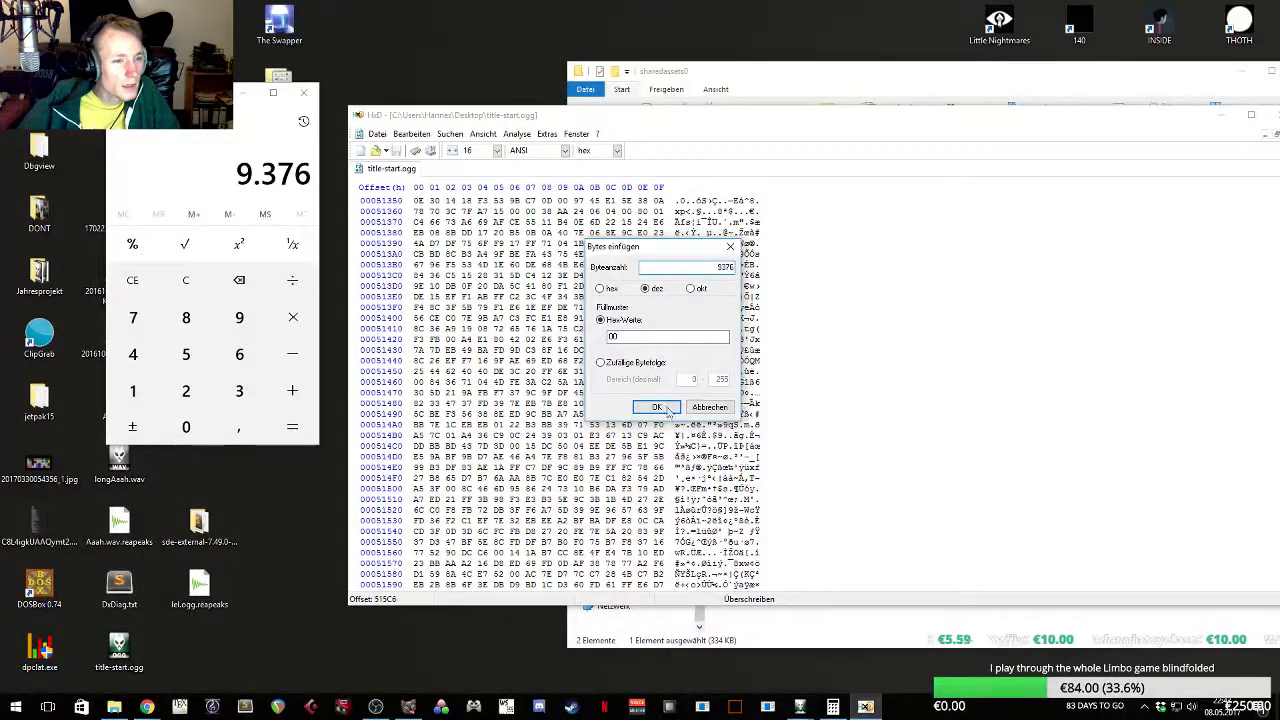
pyautogui.click(660, 407)
# - Review the inserted zero bytes after the original audio data, save title-start.ogg and close the hex editor
pyautogui.scroll(20, 790, 395)
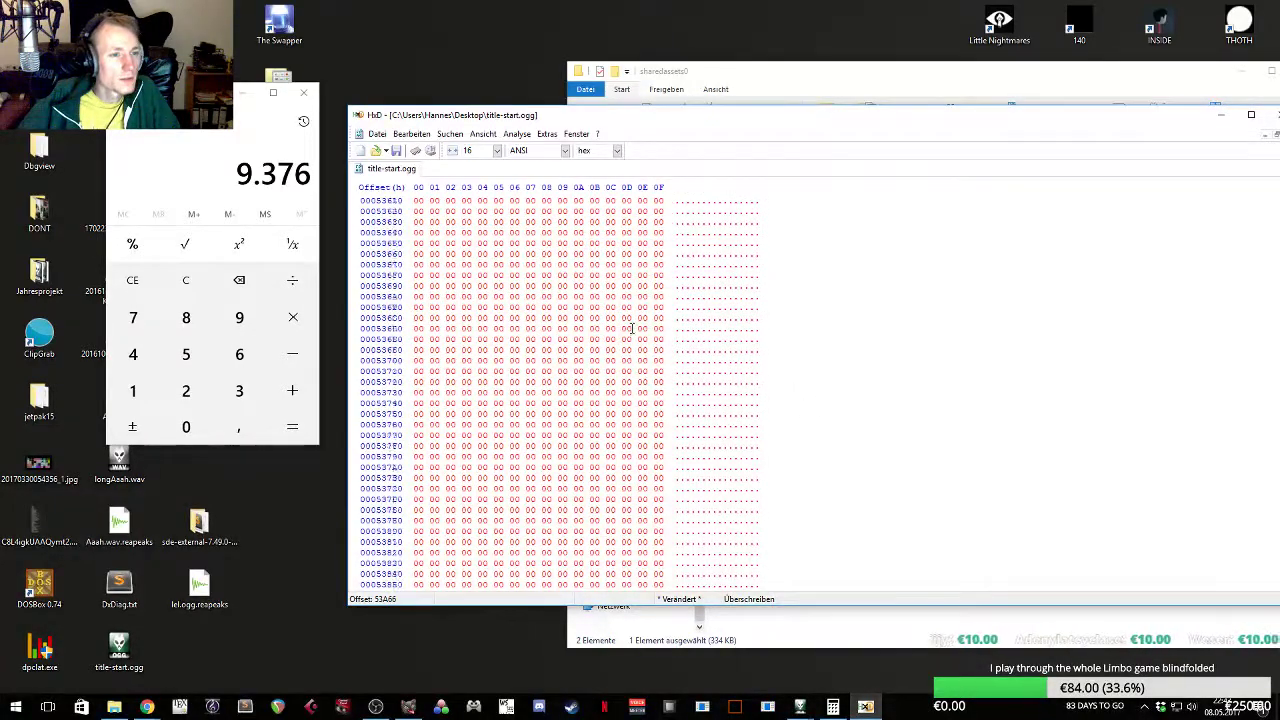
pyautogui.moveTo(990, 118); pyautogui.dragTo(877, 137)
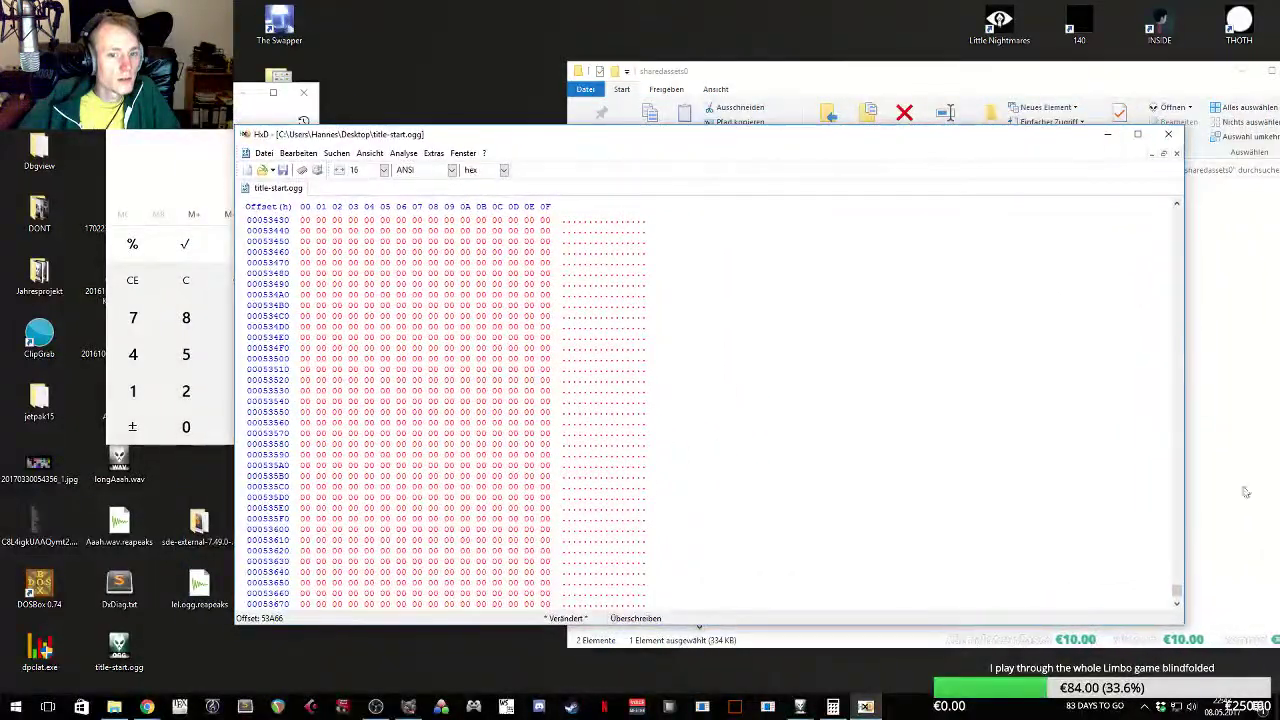
pyautogui.moveTo(1182, 591)
pyautogui.mouseDown()
pyautogui.moveTo(1178, 500)
pyautogui.moveTo(1188, 607)
pyautogui.moveTo(1191, 583)
pyautogui.mouseUp()
pyautogui.scroll(15, 1037, 494)
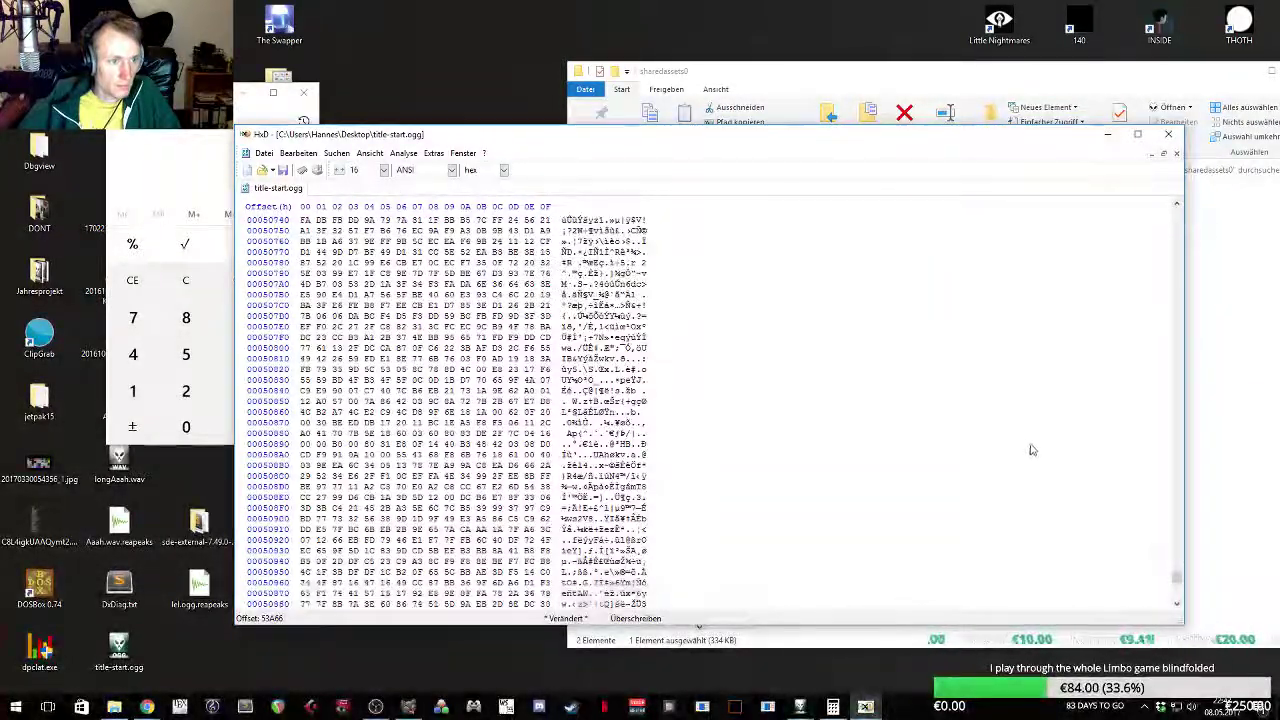
pyautogui.scroll(-14, 969, 303)
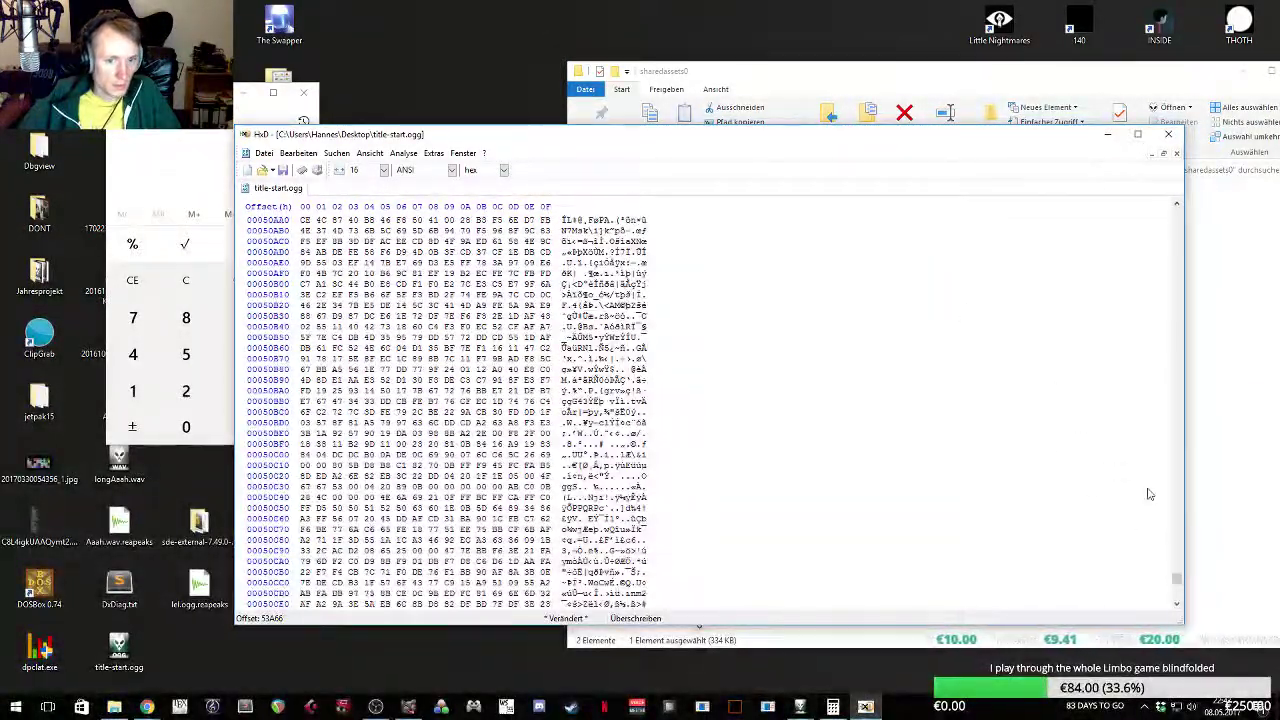
pyautogui.moveTo(1176, 585); pyautogui.dragTo(1175, 590)
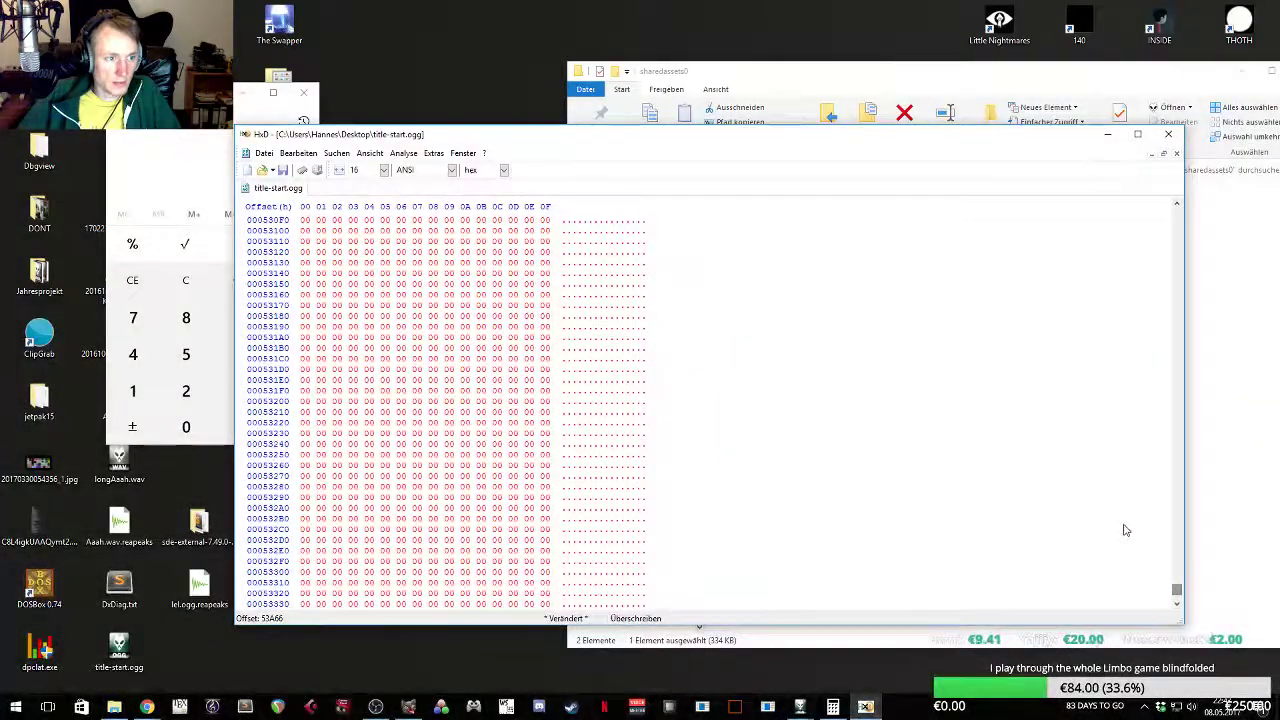
pyautogui.click(1168, 133)
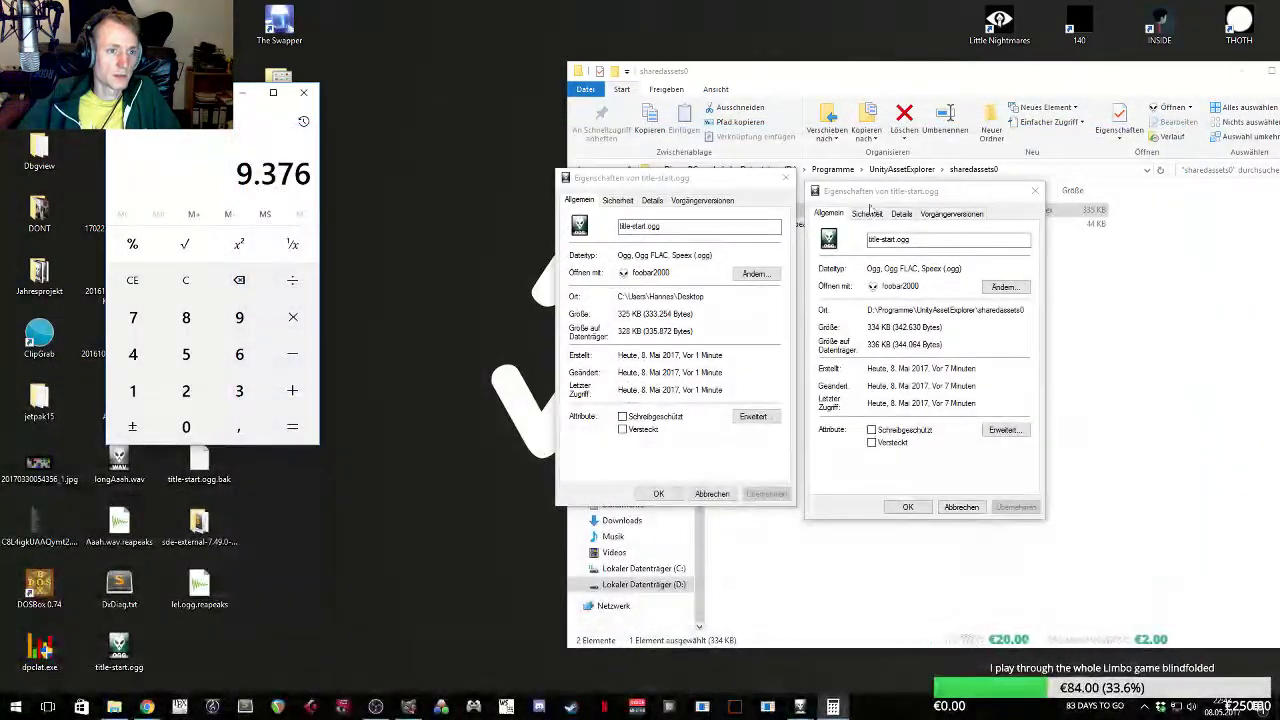
# - Reopen the desktop title-start.ogg's properties, compare its size with the original's properties, and close both windows
pyautogui.rightClick(128, 645)
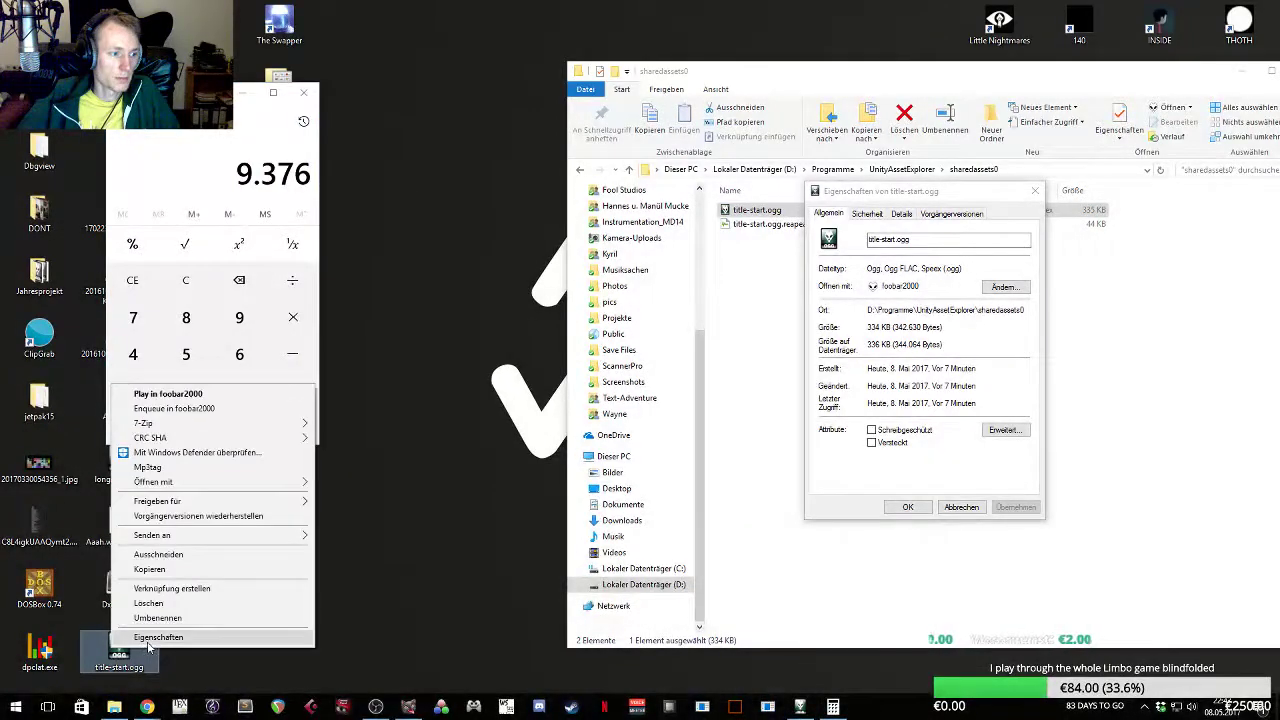
pyautogui.click(170, 632)
pyautogui.moveTo(258, 360); pyautogui.dragTo(718, 193)
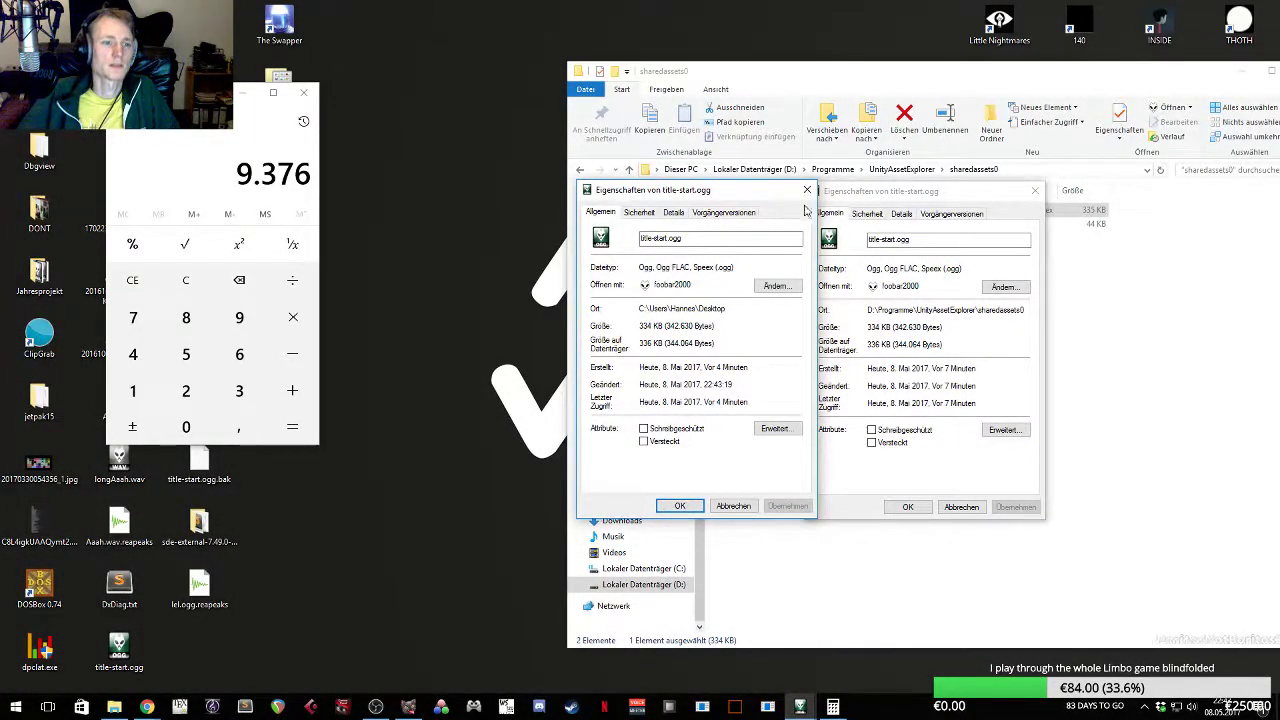
pyautogui.click(807, 189)
pyautogui.moveTo(1000, 191); pyautogui.dragTo(993, 194)
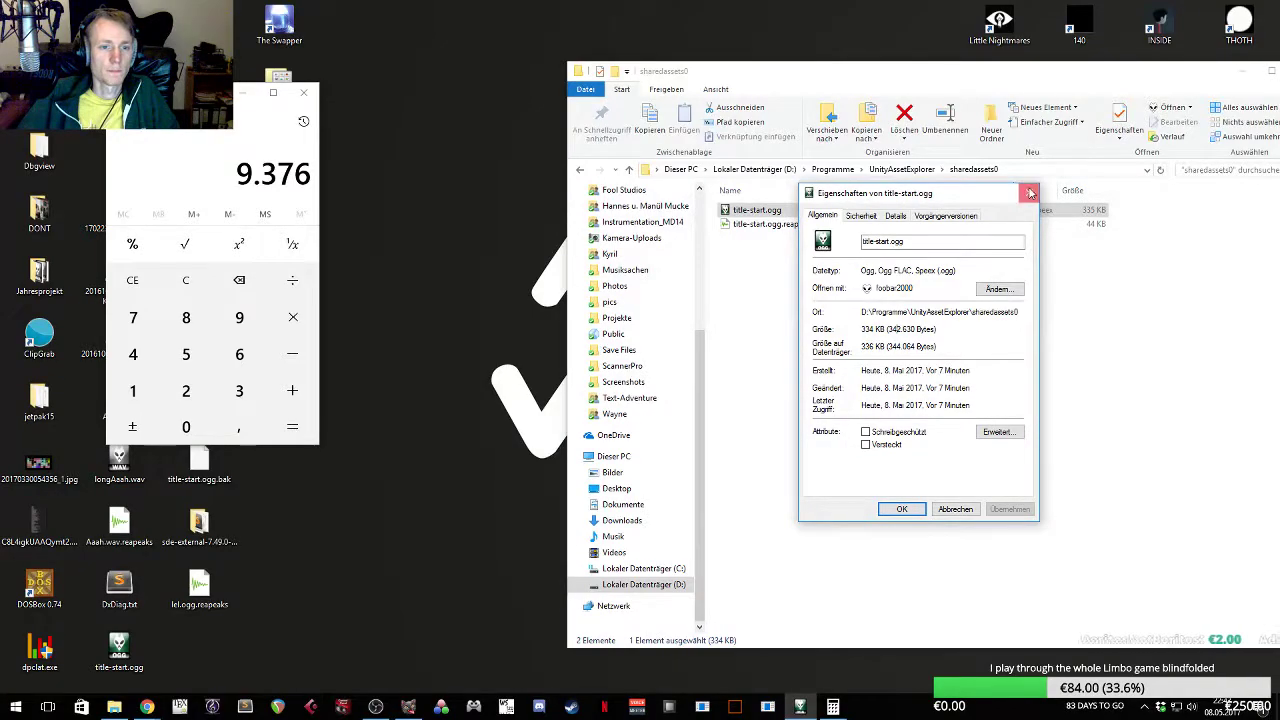
pyautogui.click(1031, 192)
# - Play the padded title-start.ogg from the desktop in foobar2000 and remove the extra title-start entry from the playlist
pyautogui.doubleClick(119, 648)
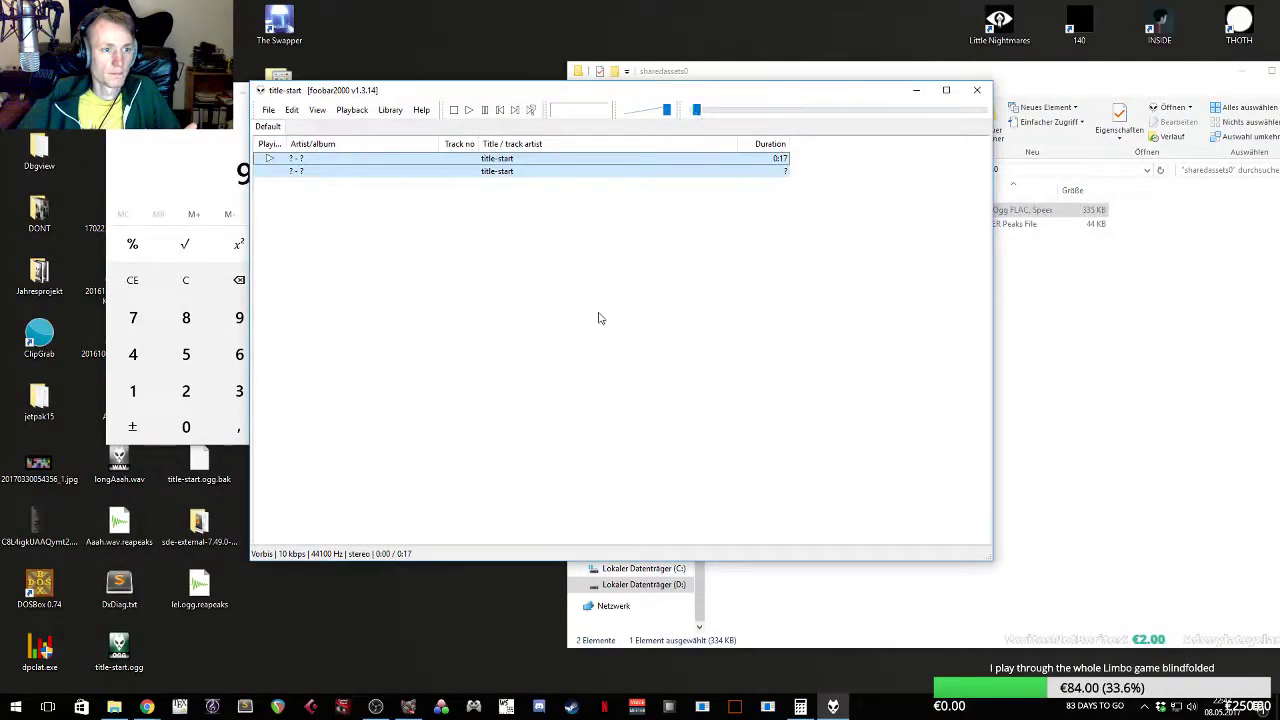
pyautogui.click(677, 318)
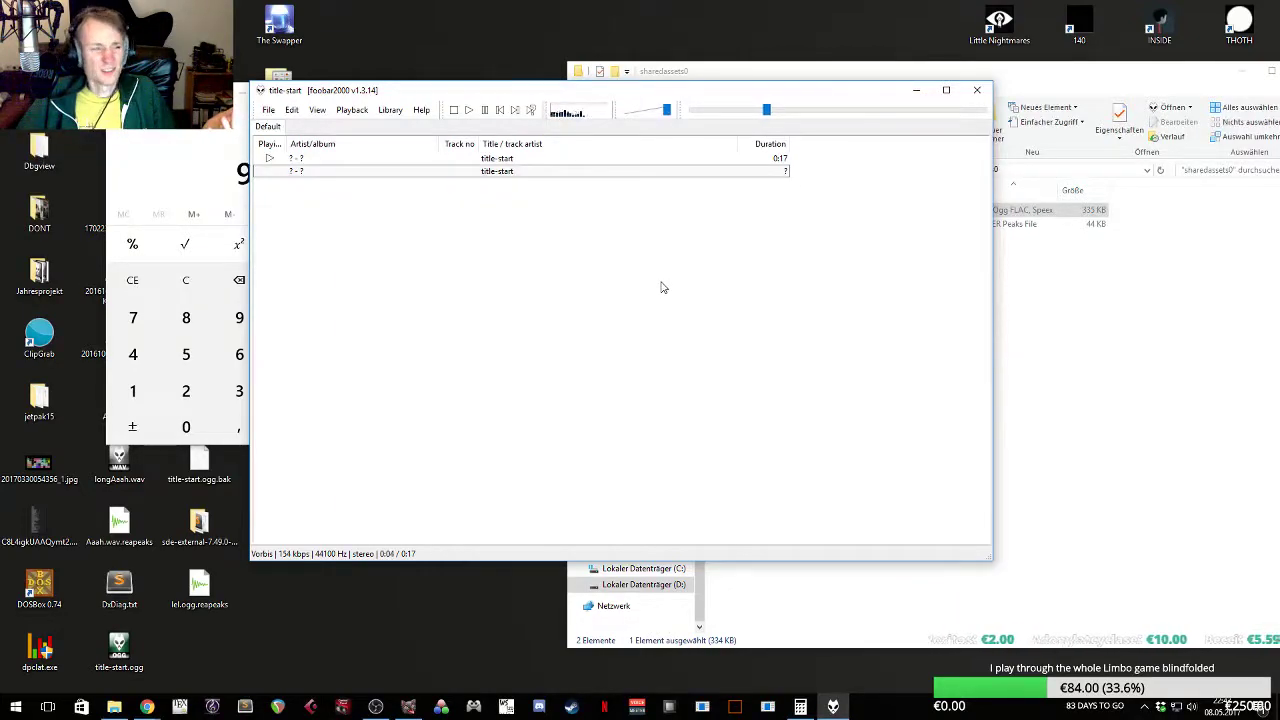
pyautogui.rightClick(578, 348)
pyautogui.click(546, 183)
pyautogui.click(551, 171)
pyautogui.moveTo(557, 205); pyautogui.dragTo(543, 174)
pyautogui.moveTo(860, 218); pyautogui.dragTo(466, 178)
pyautogui.press('Delete')
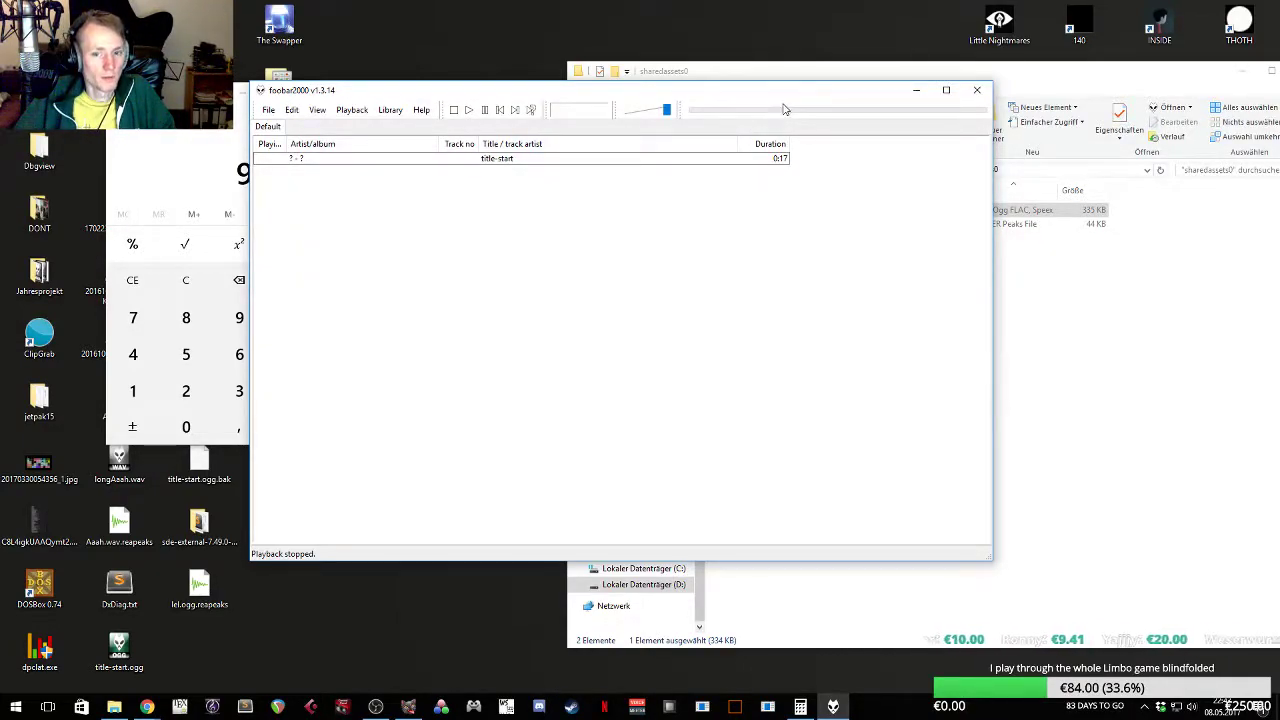
# - Minimize foobar2000, close the calculator and move the sharedassets0 folder window to the middle of the desktop
pyautogui.moveTo(830, 96); pyautogui.dragTo(910, 58)
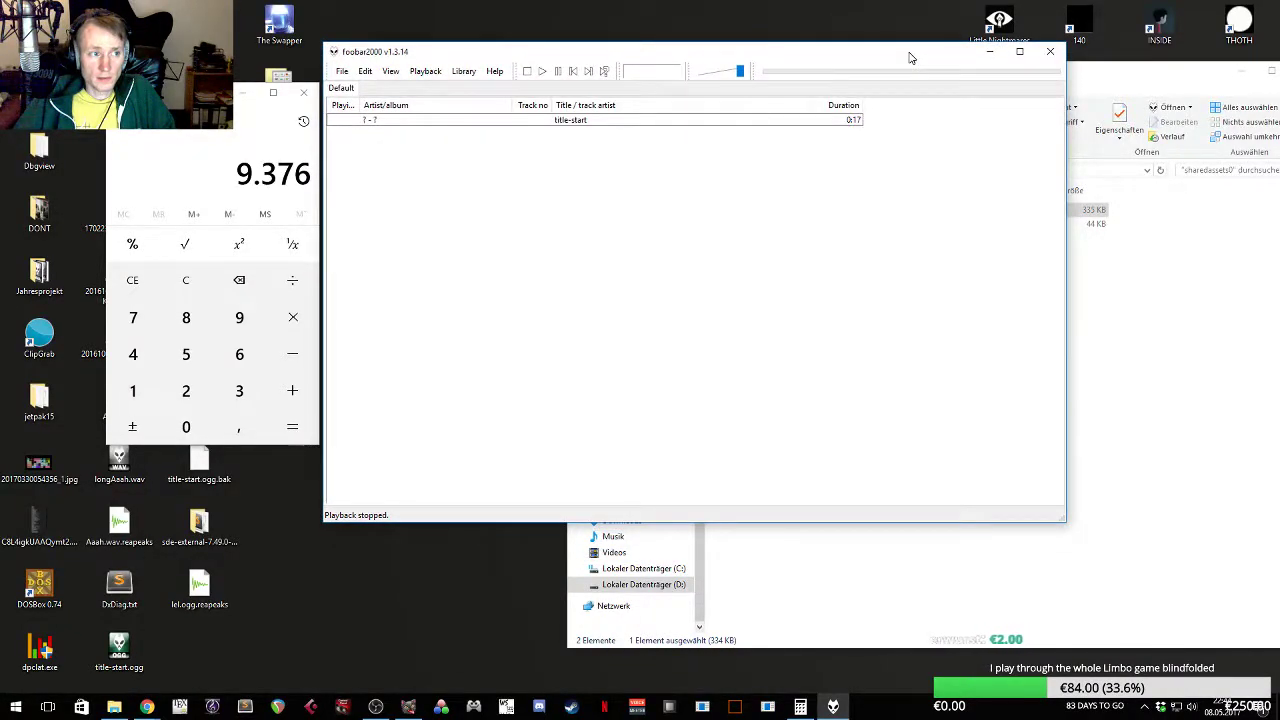
pyautogui.click(988, 58)
pyautogui.moveTo(228, 97); pyautogui.dragTo(265, 100)
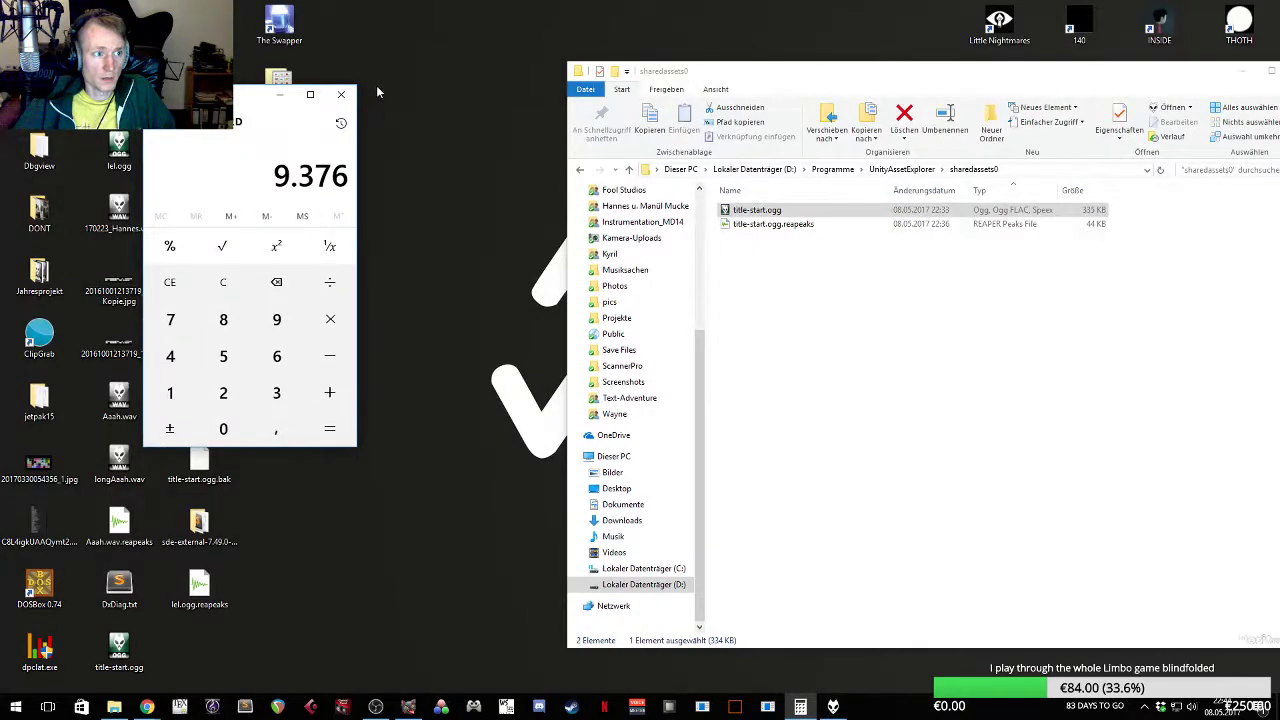
pyautogui.click(342, 96)
pyautogui.moveTo(888, 74); pyautogui.dragTo(697, 61)
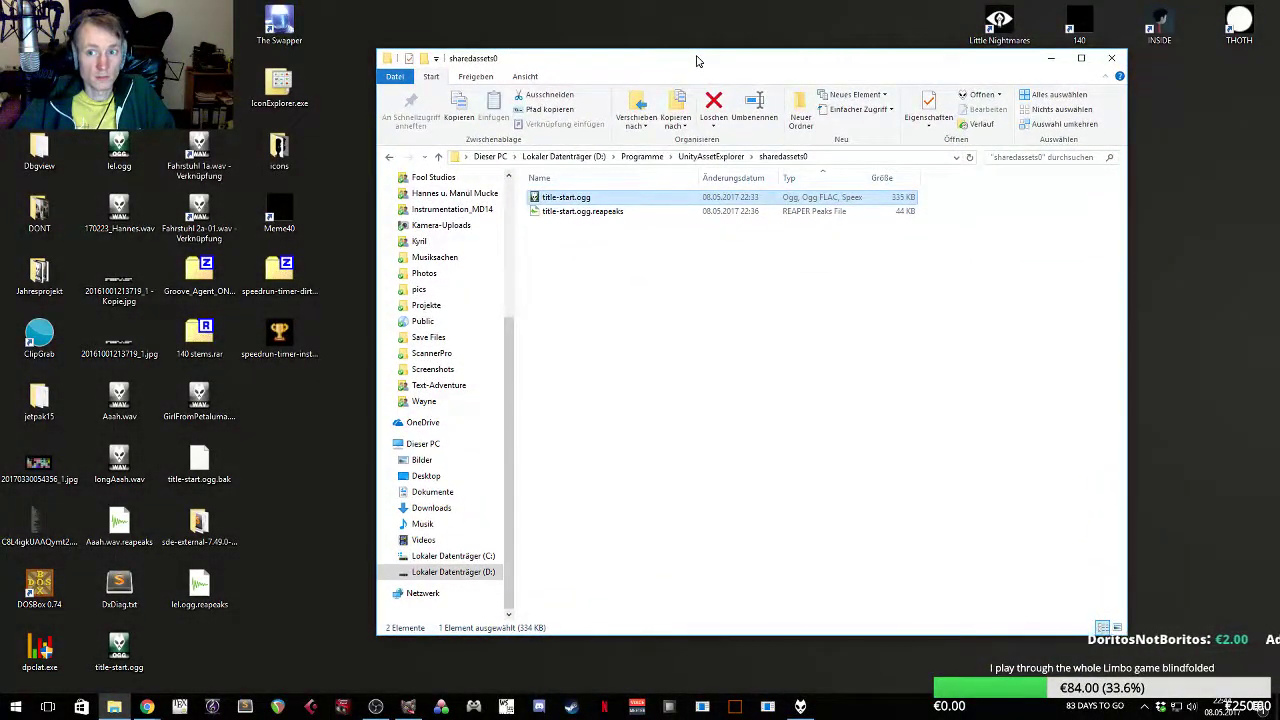
pyautogui.moveTo(697, 61); pyautogui.dragTo(702, 50)
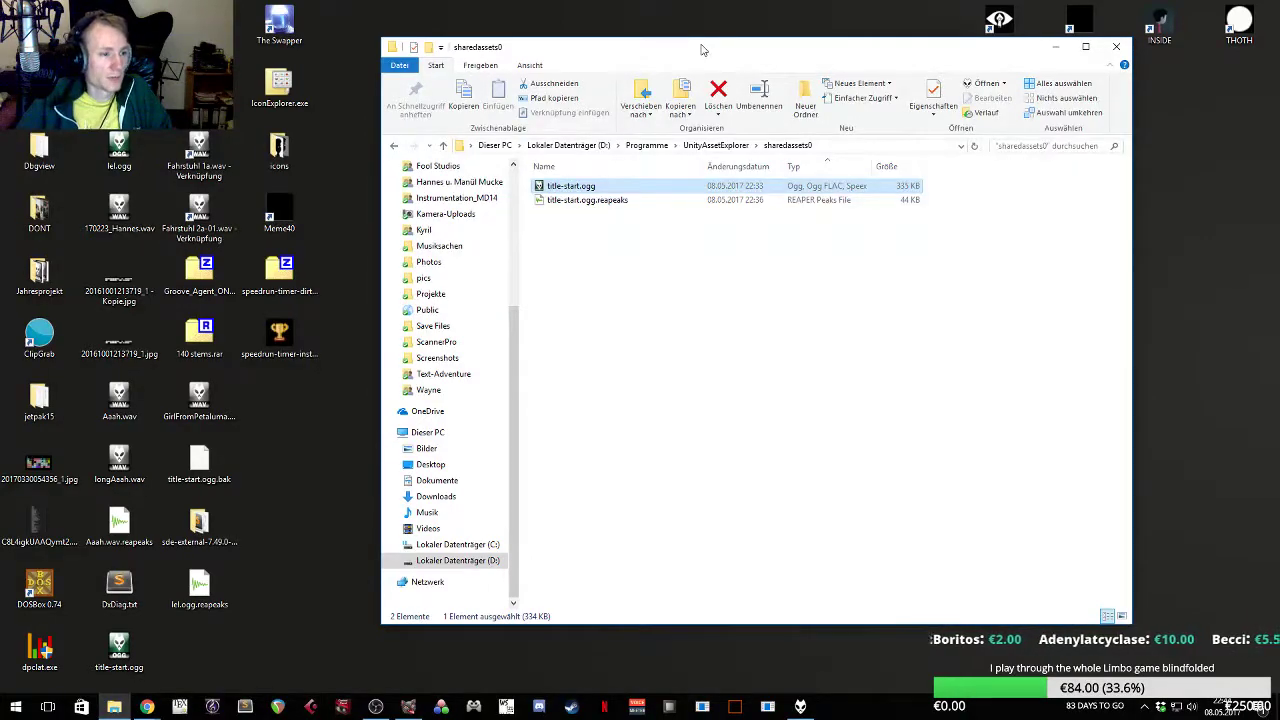
pyautogui.moveTo(702, 50); pyautogui.dragTo(675, 40)
pyautogui.moveTo(676, 336); pyautogui.dragTo(625, 260)
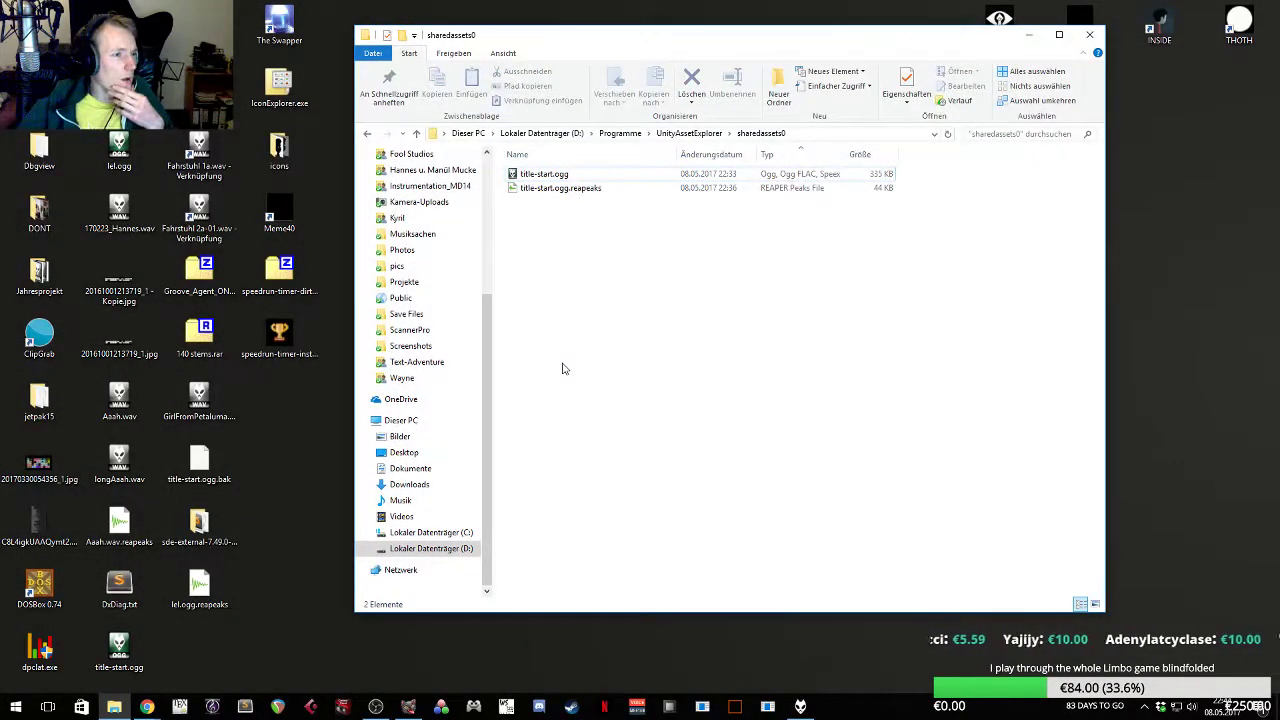
# - Open the file location of the desktop's 140 game shortcut and go into its 140_Data folder
pyautogui.moveTo(882, 40); pyautogui.dragTo(854, 72)
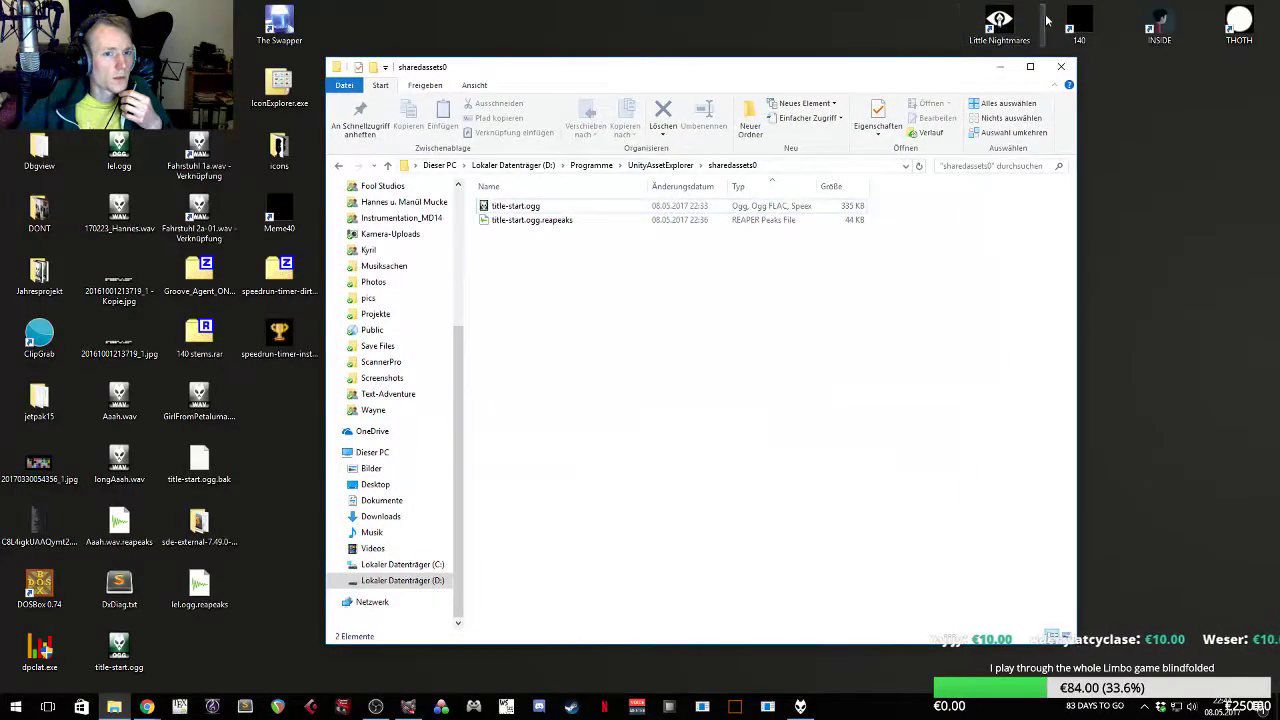
pyautogui.rightClick(1079, 22)
pyautogui.click(1100, 29)
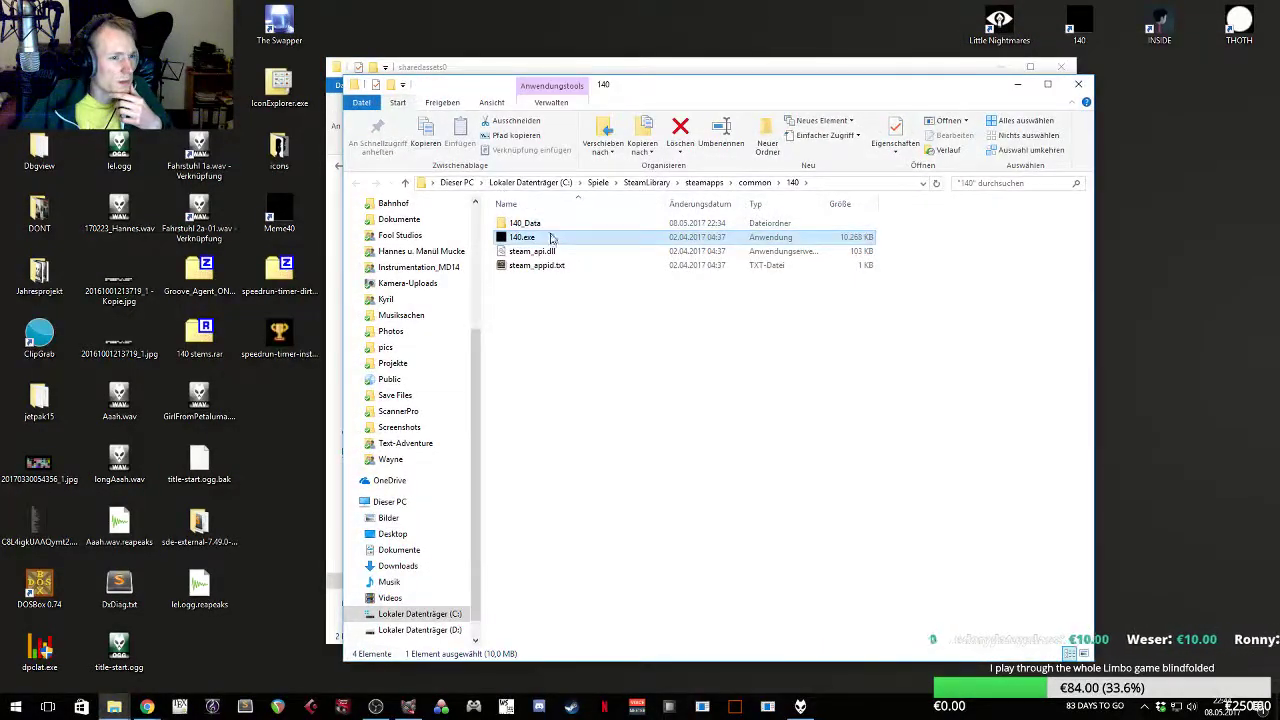
pyautogui.doubleClick(540, 222)
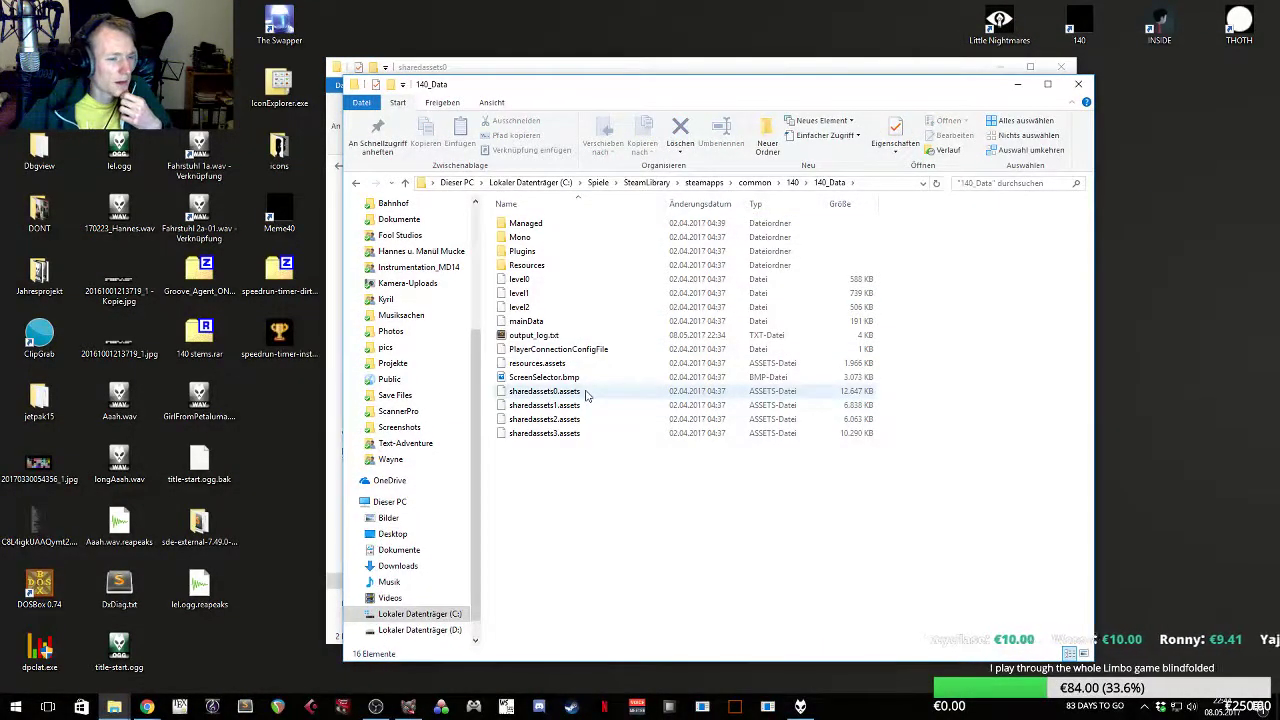
# - Make a backup copy of sharedassets0.assets in the 140_Data folder
pyautogui.click(560, 391)
pyautogui.hotkey('ctrl', 'c')
pyautogui.hotkey('ctrl', 'v')
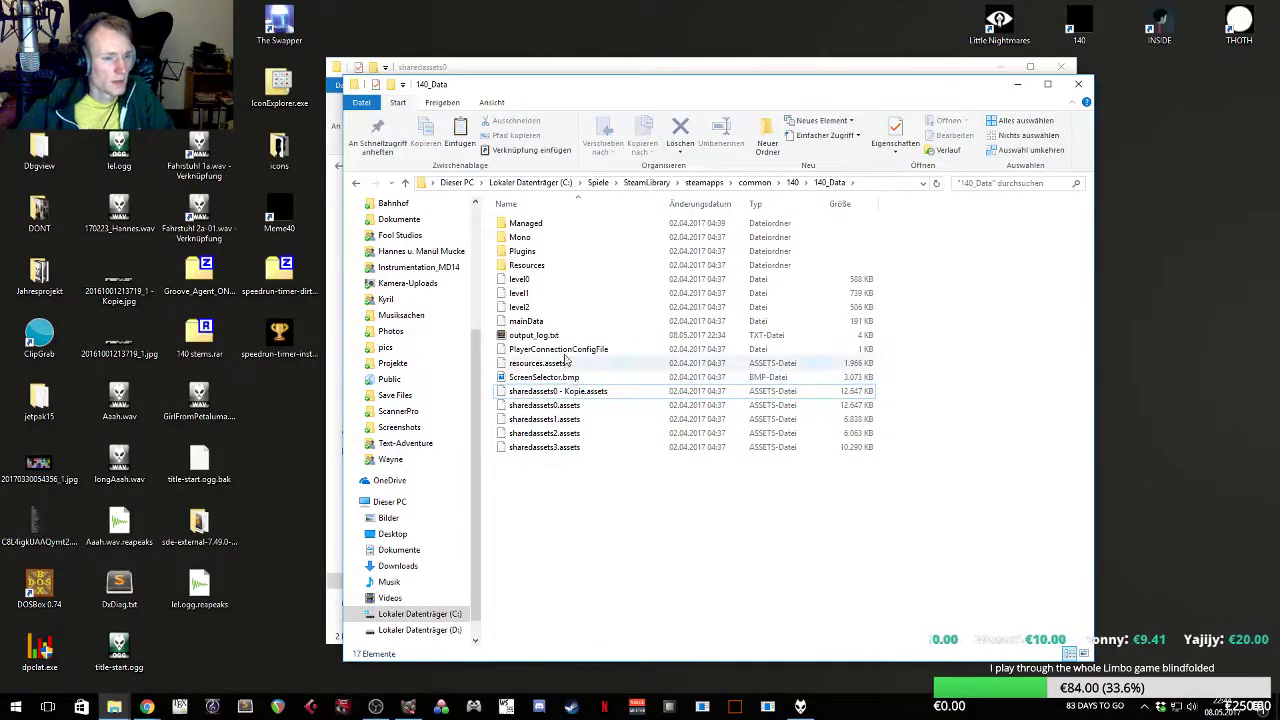
# - Close the 140_Data window and launch UnityAssetsExplorer1.5.exe from D:\Programme\UnityAssetExplorer in a new Explorer window
pyautogui.click(1077, 84)
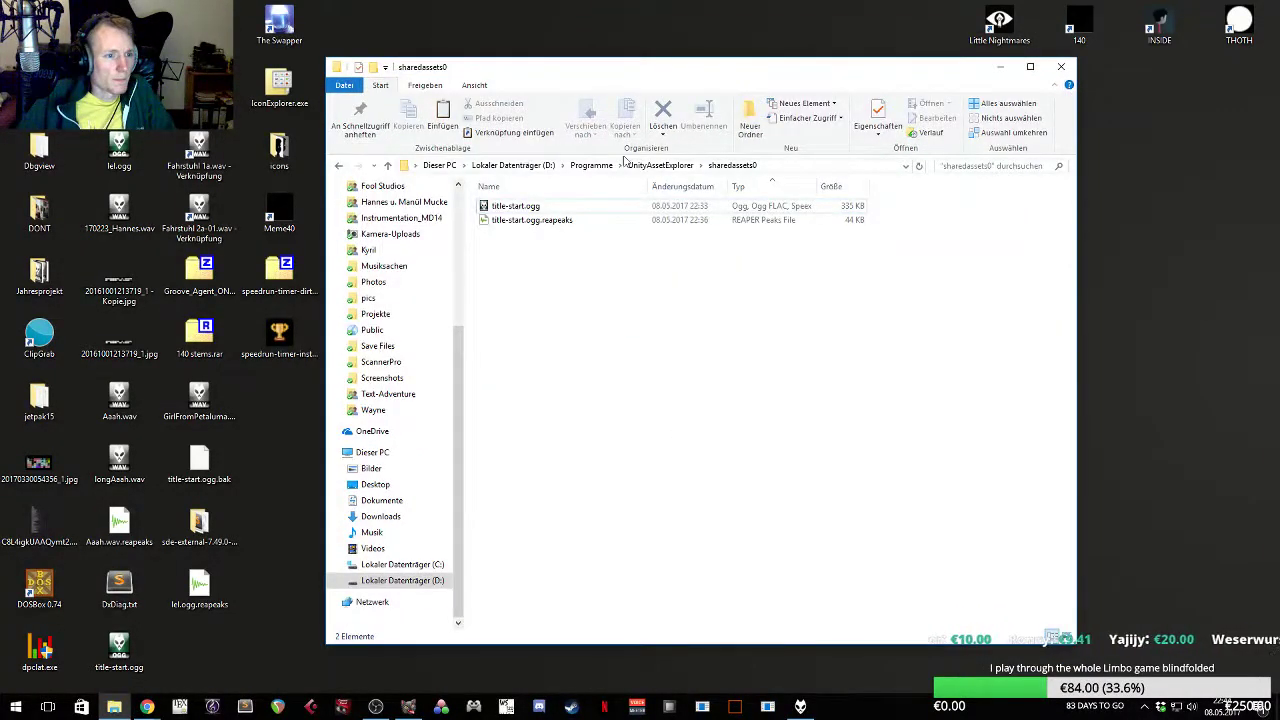
pyautogui.moveTo(686, 68); pyautogui.dragTo(629, 57)
pyautogui.click(115, 707)
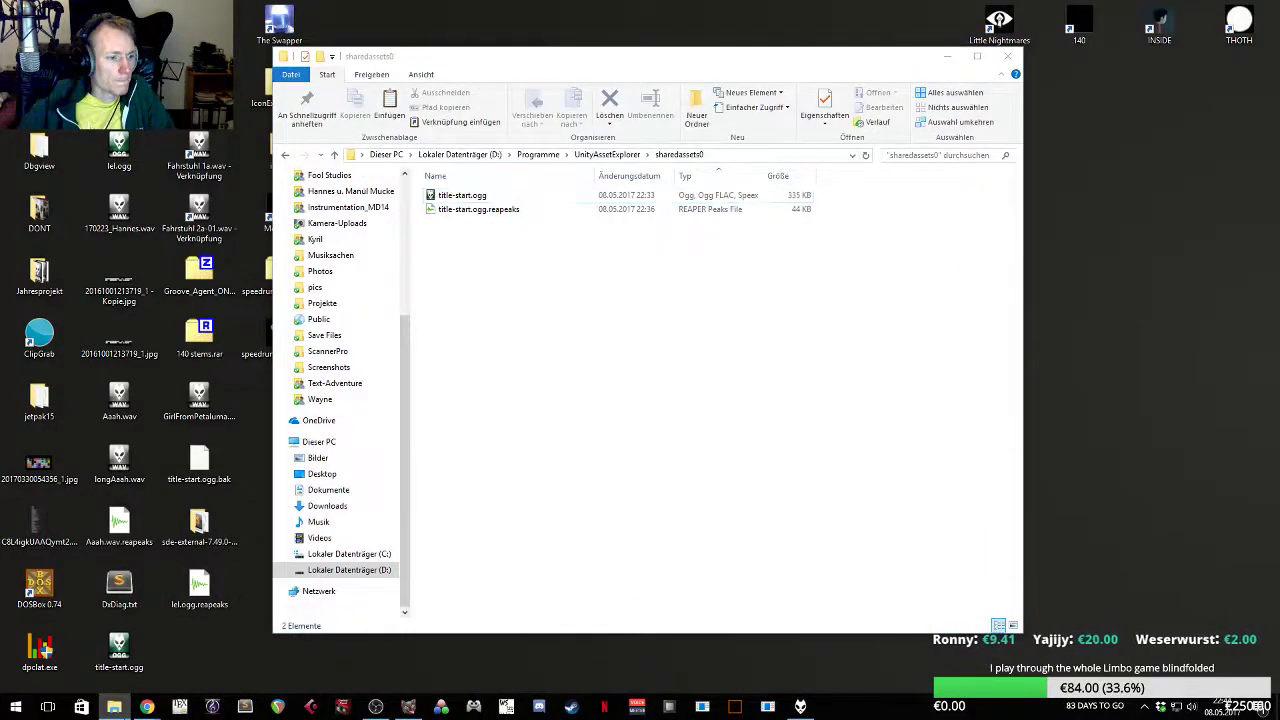
pyautogui.click(115, 707)
pyautogui.press('super+e')
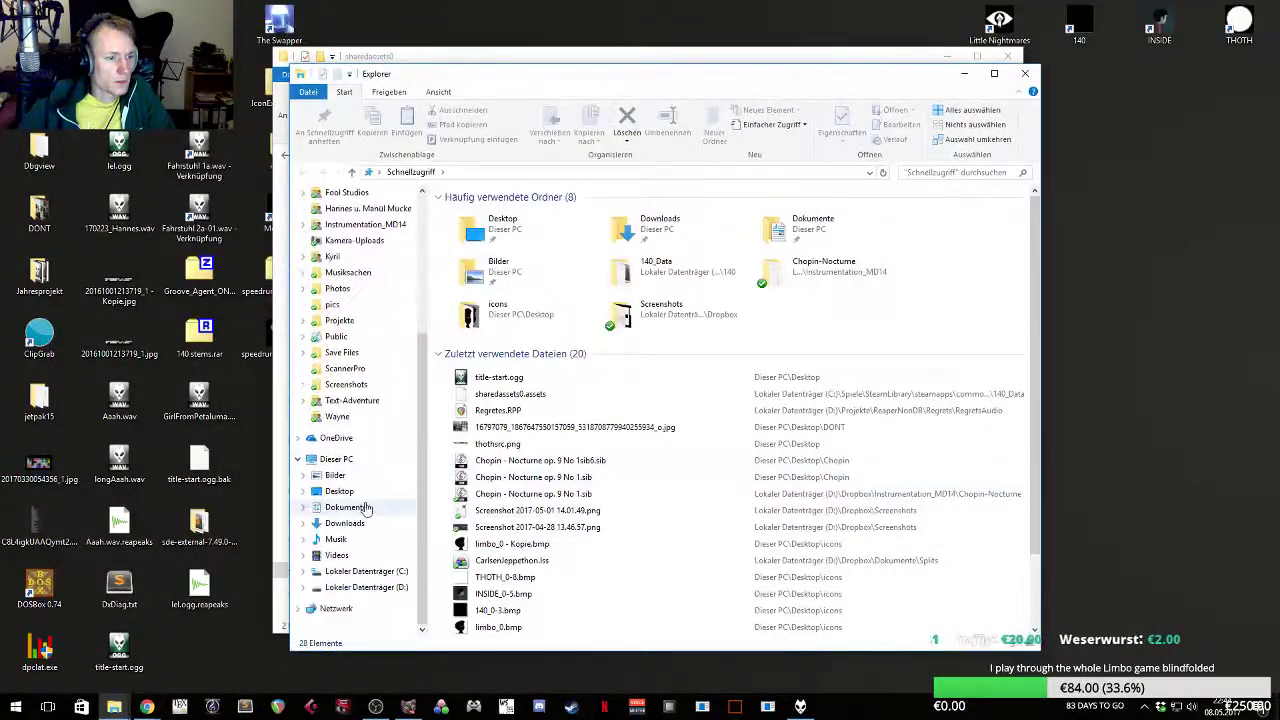
pyautogui.click(388, 592)
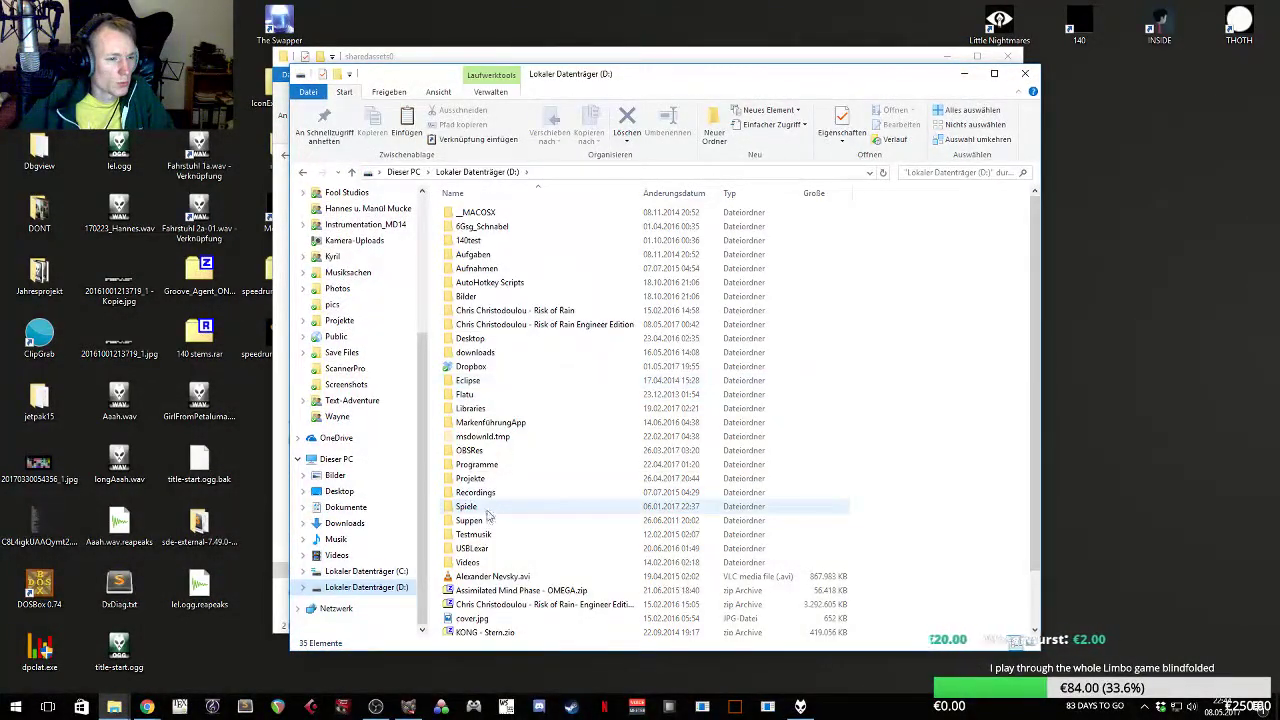
pyautogui.click(494, 465)
pyautogui.doubleClick(494, 465)
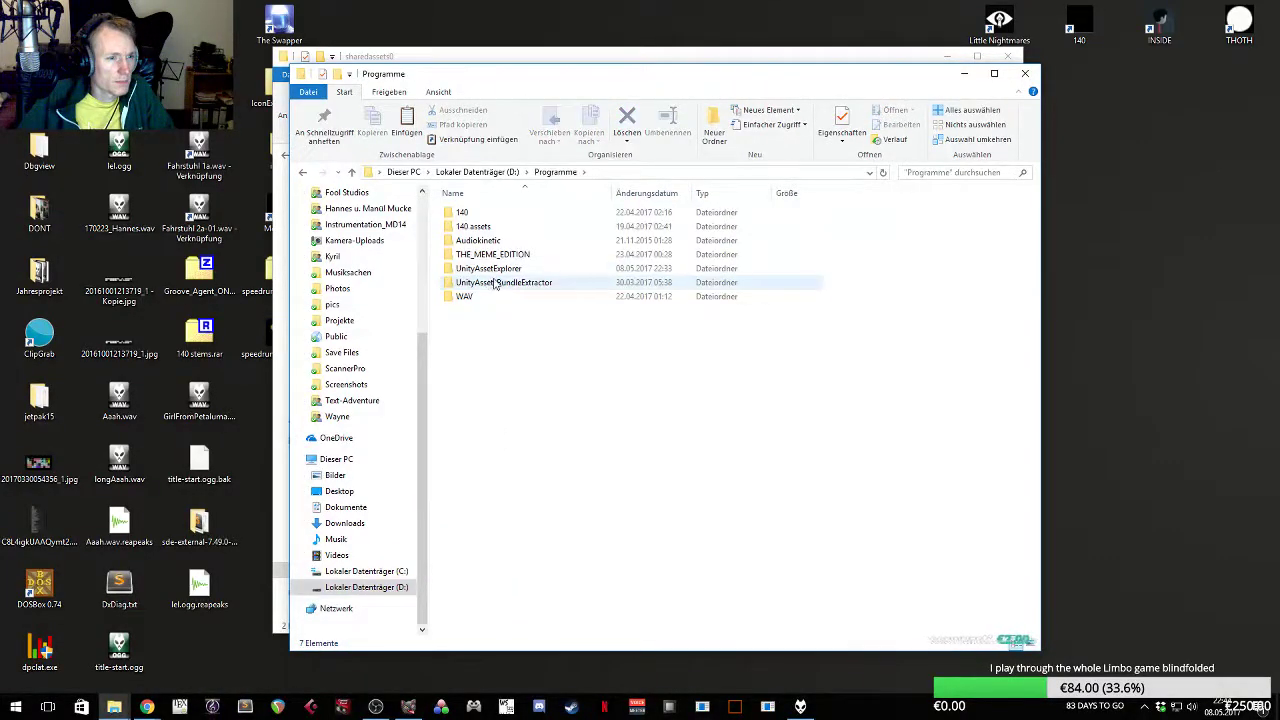
pyautogui.doubleClick(512, 270)
pyautogui.doubleClick(500, 283)
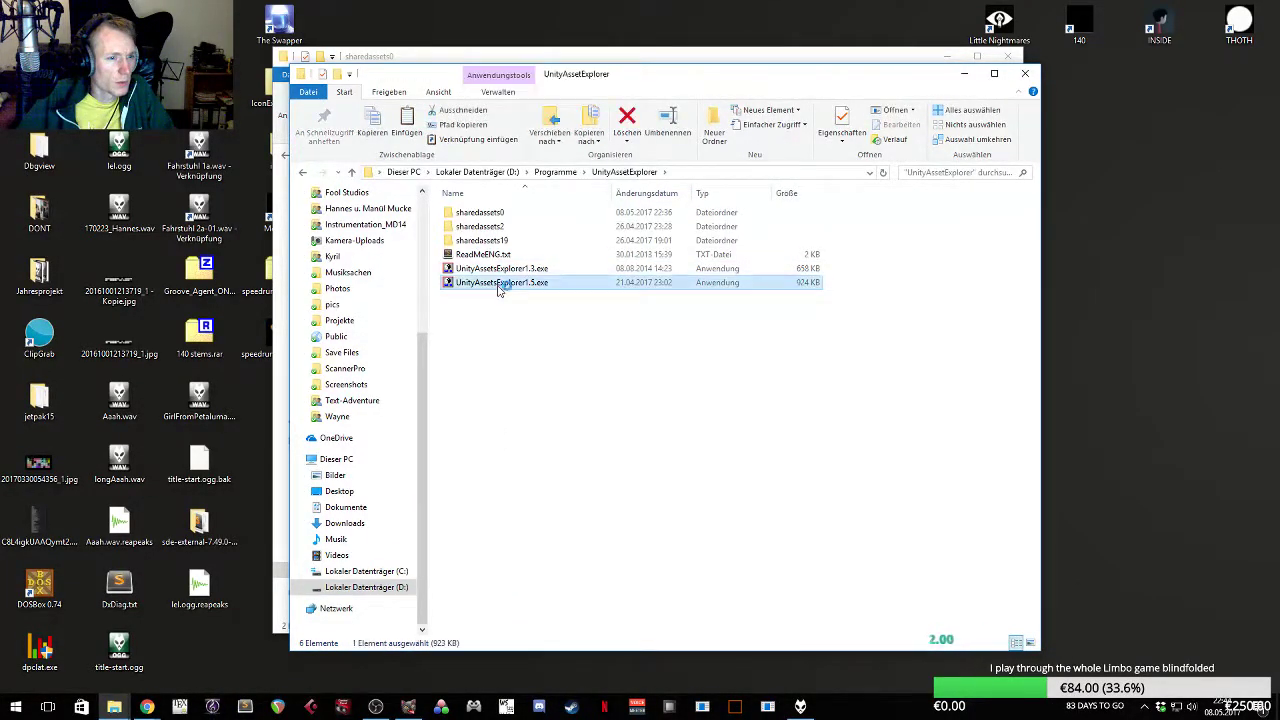
# - Open the game's sharedassets0.assets from 140_Data in Unity Assets Explorer, sort the entries by type and select title-start.ogg
pyautogui.click(478, 172)
pyautogui.click(745, 300)
pyautogui.click(936, 402)
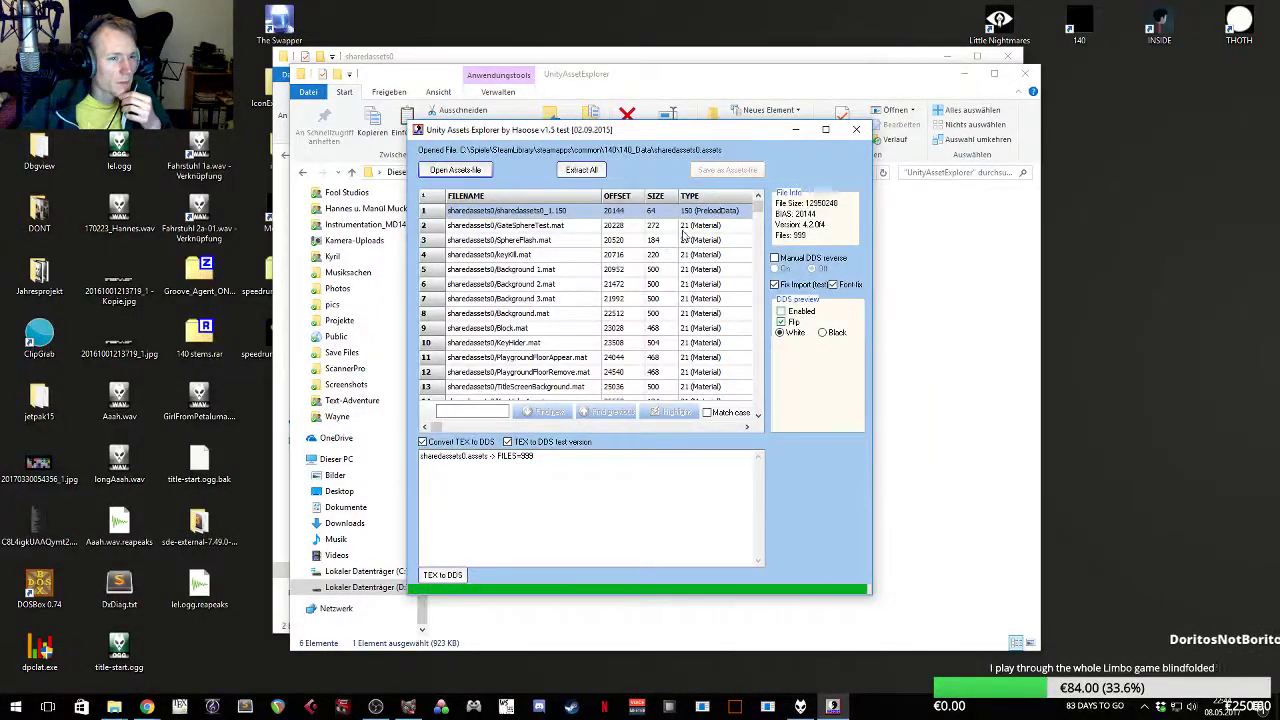
pyautogui.click(706, 197)
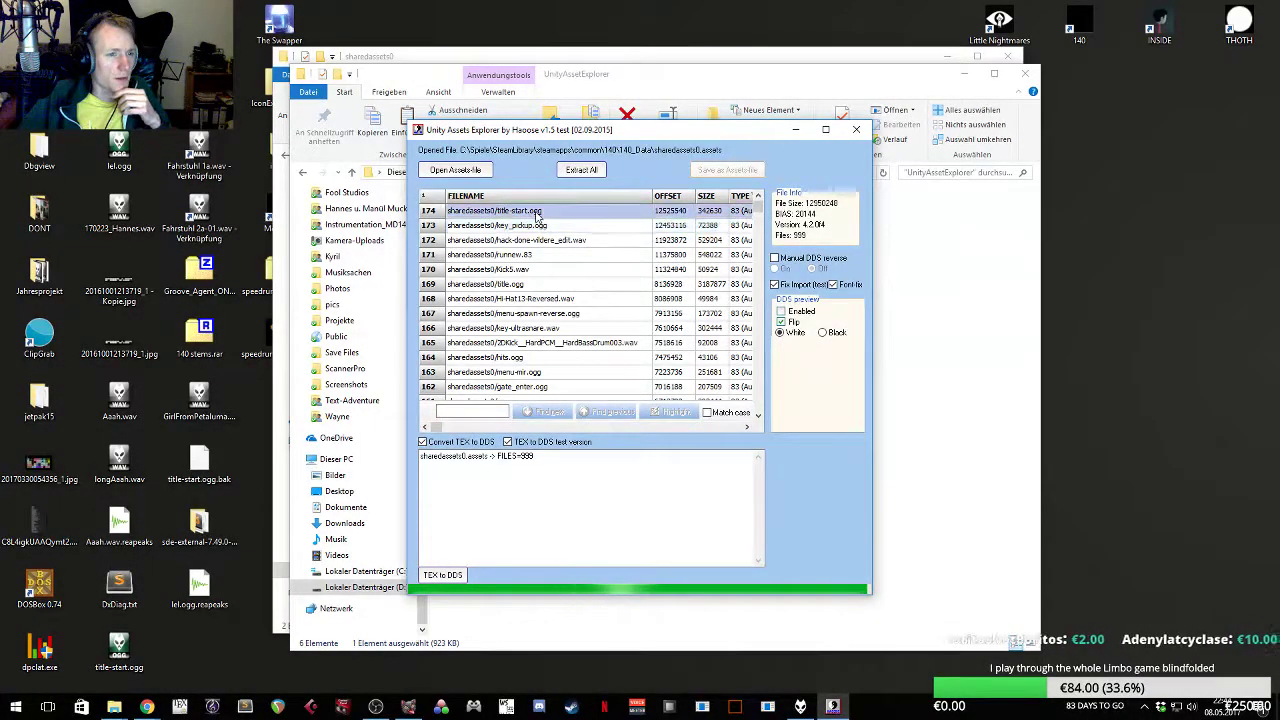
pyautogui.moveTo(605, 135); pyautogui.dragTo(733, 117)
pyautogui.click(676, 208)
# - Delete title-start.ogg and title-start.ogg.reapeaks from the sharedassets0 folder inside UnityAssetExplorer
pyautogui.moveTo(600, 76); pyautogui.dragTo(741, 69)
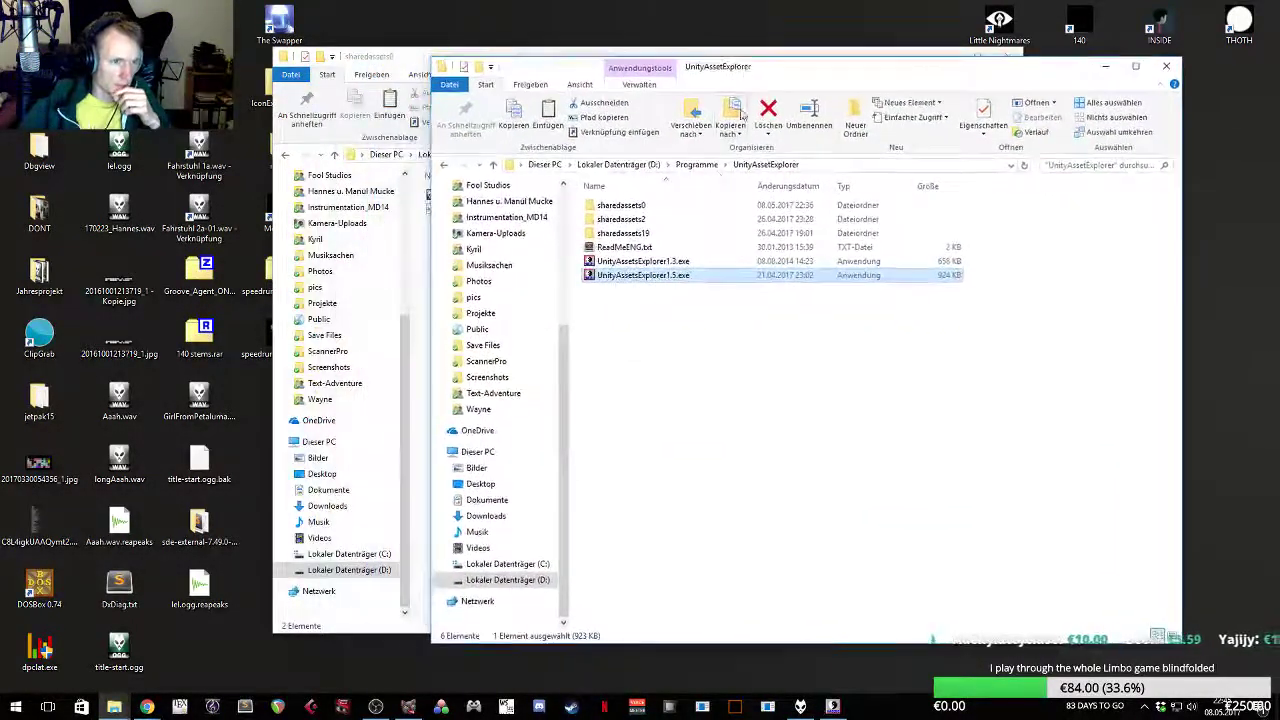
pyautogui.doubleClick(648, 206)
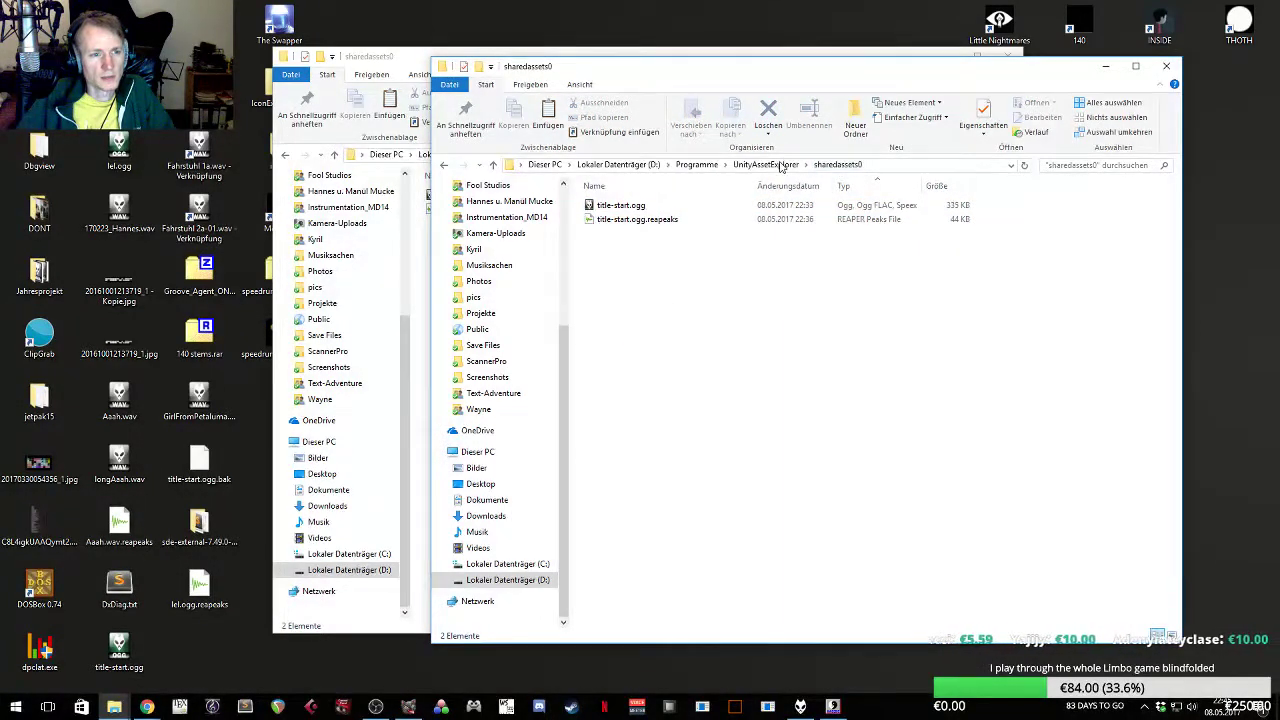
pyautogui.click(780, 166)
pyautogui.click(660, 276)
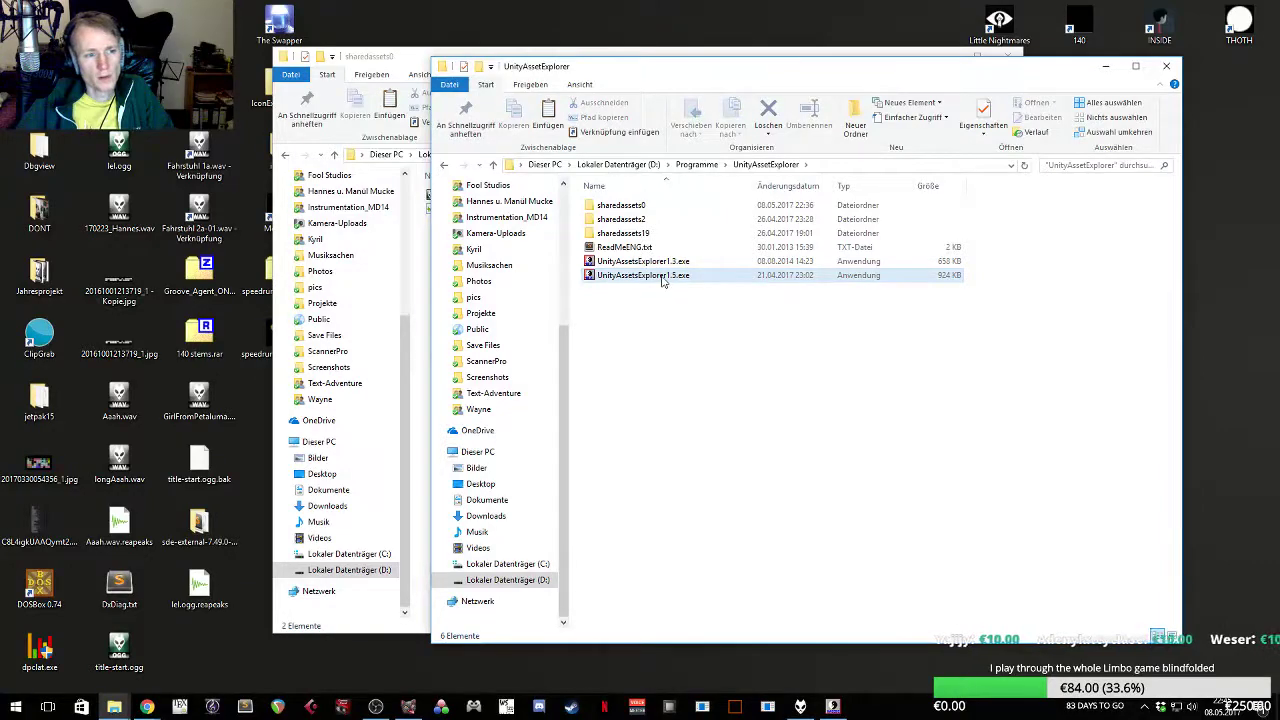
pyautogui.moveTo(682, 345); pyautogui.dragTo(646, 389)
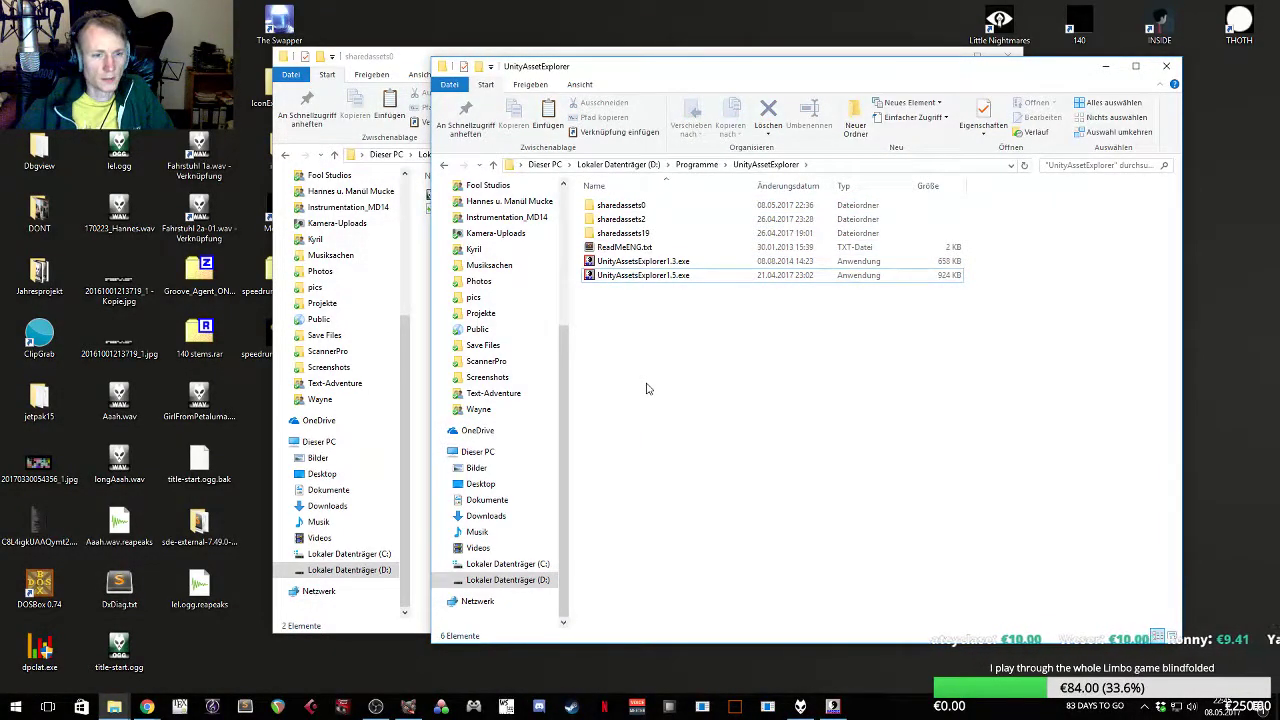
pyautogui.doubleClick(648, 206)
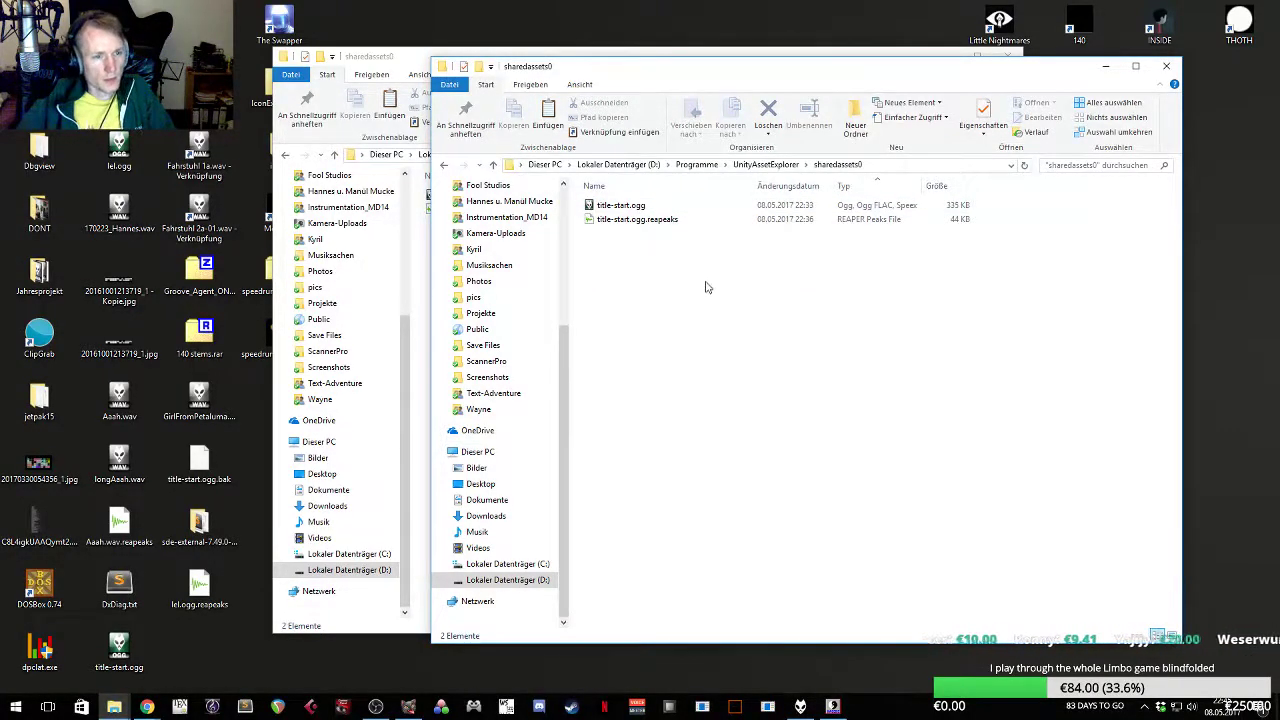
pyautogui.moveTo(612, 338); pyautogui.dragTo(590, 196)
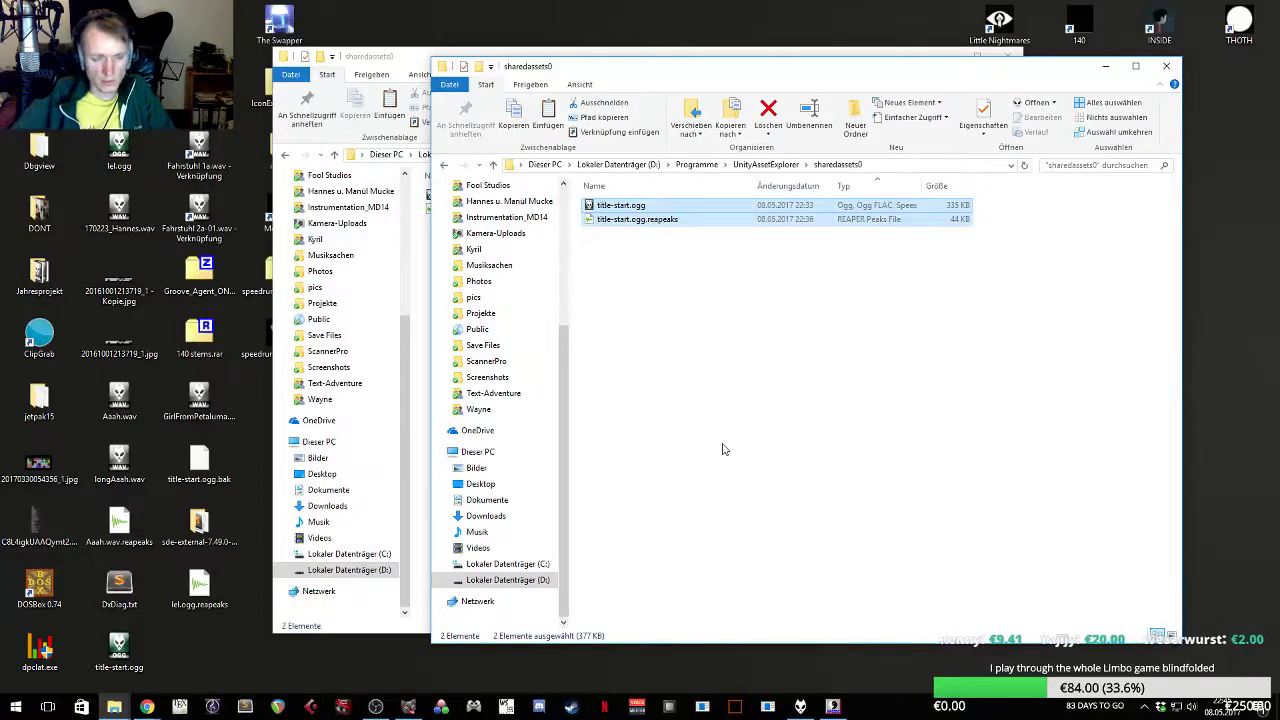
pyautogui.press('Delete')
# - Move title-start.ogg from the desktop into the sharedassets0 folder, play it in foobar2000 and close the player
pyautogui.moveTo(119, 645); pyautogui.dragTo(727, 281)
pyautogui.doubleClick(640, 207)
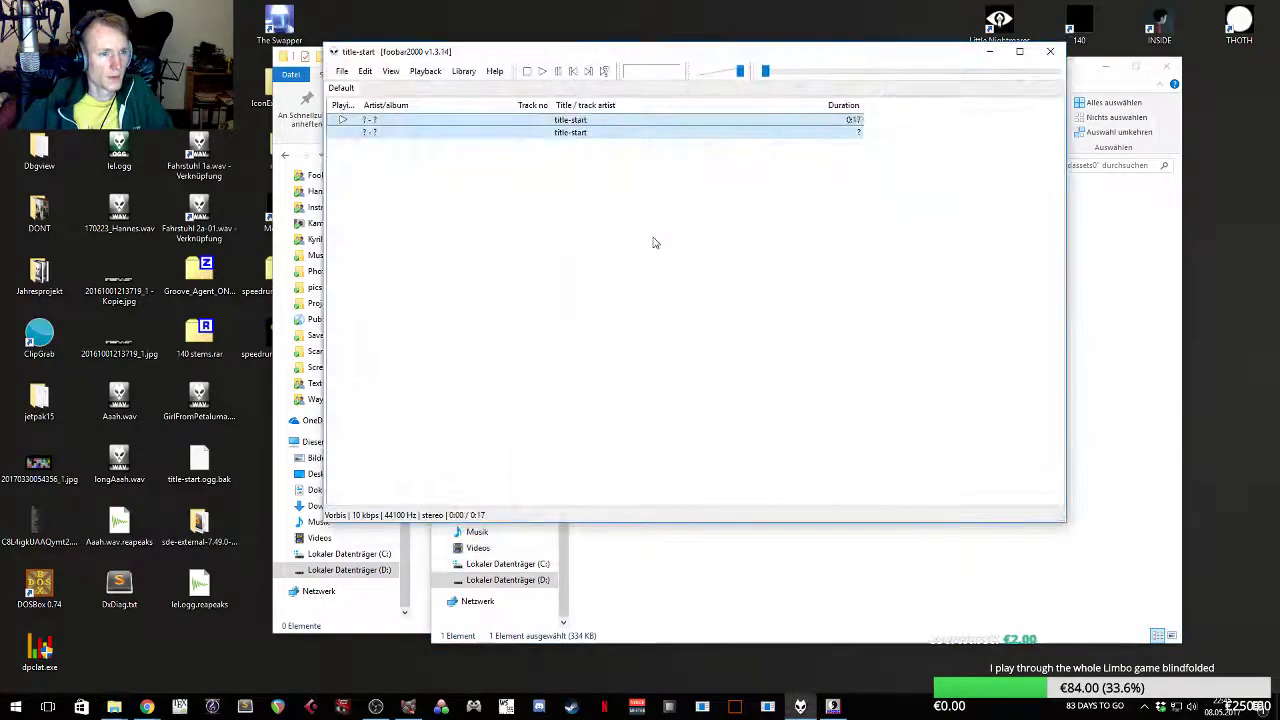
pyautogui.click(1050, 51)
pyautogui.moveTo(865, 79); pyautogui.dragTo(838, 67)
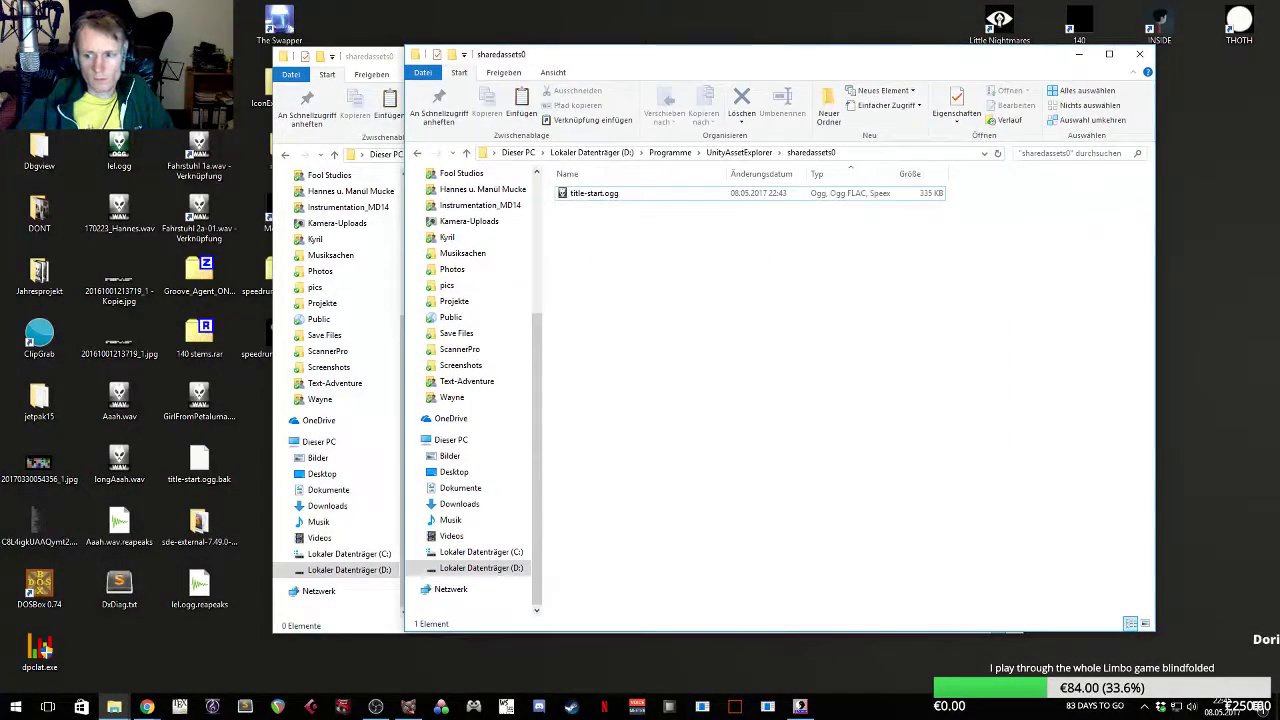
pyautogui.moveTo(709, 62); pyautogui.dragTo(585, 156)
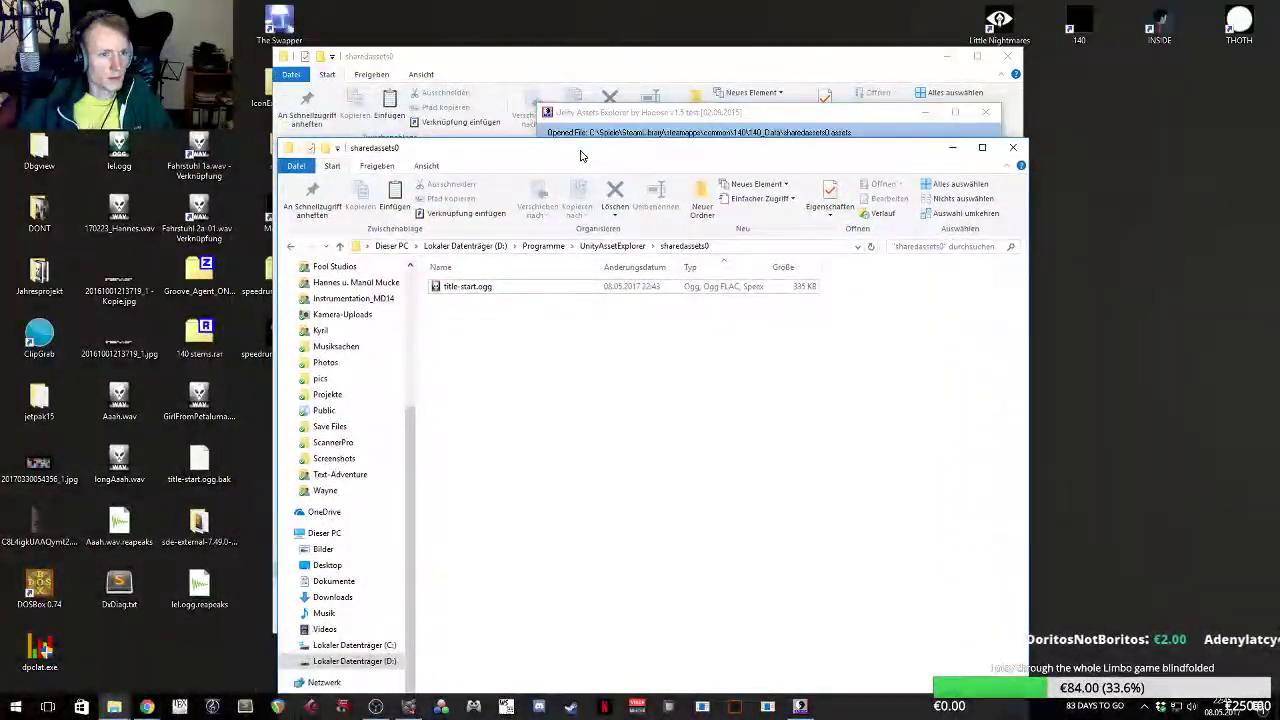
# - Import the new title-start.ogg from original format into its entry in Unity Assets Explorer
pyautogui.rightClick(648, 173)
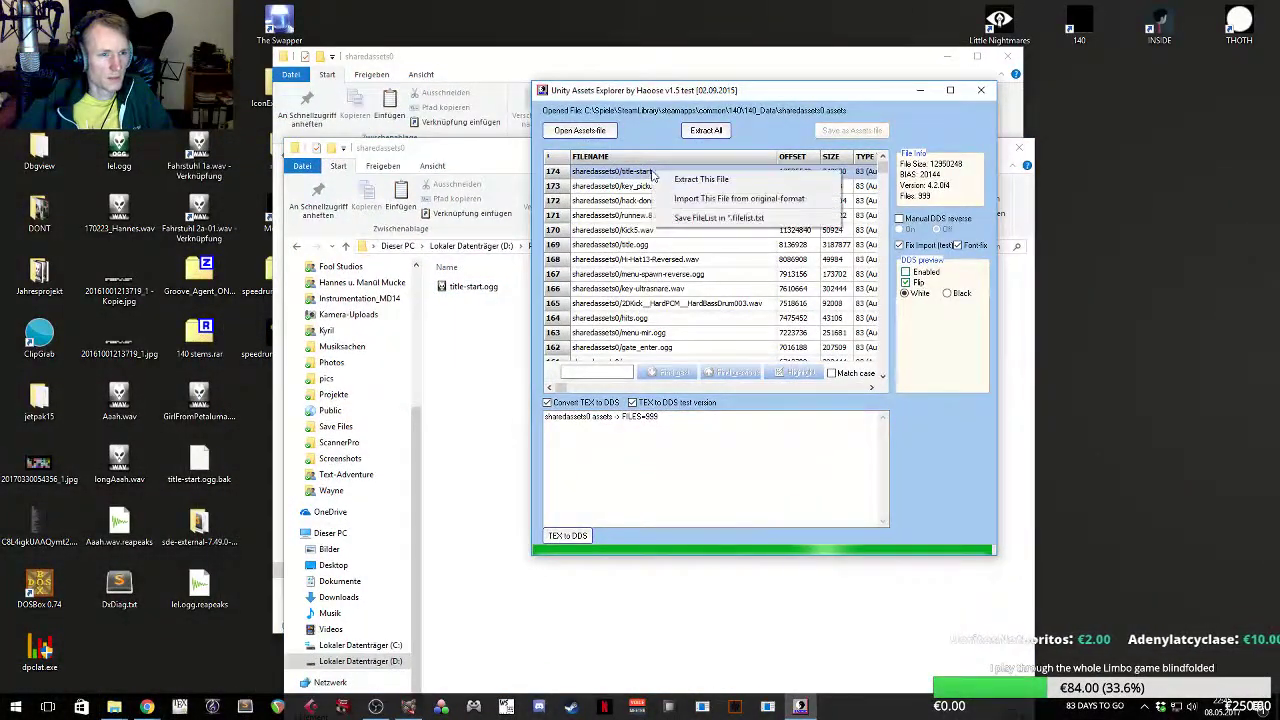
pyautogui.click(640, 174)
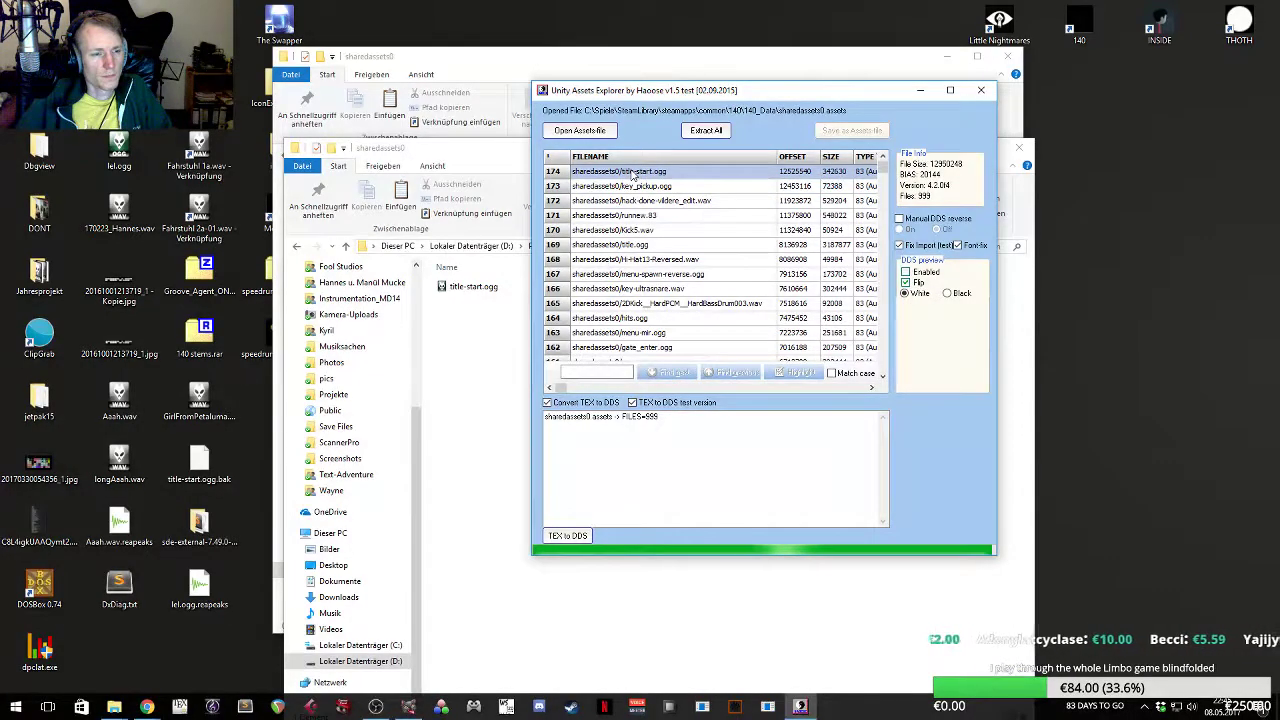
pyautogui.rightClick(632, 174)
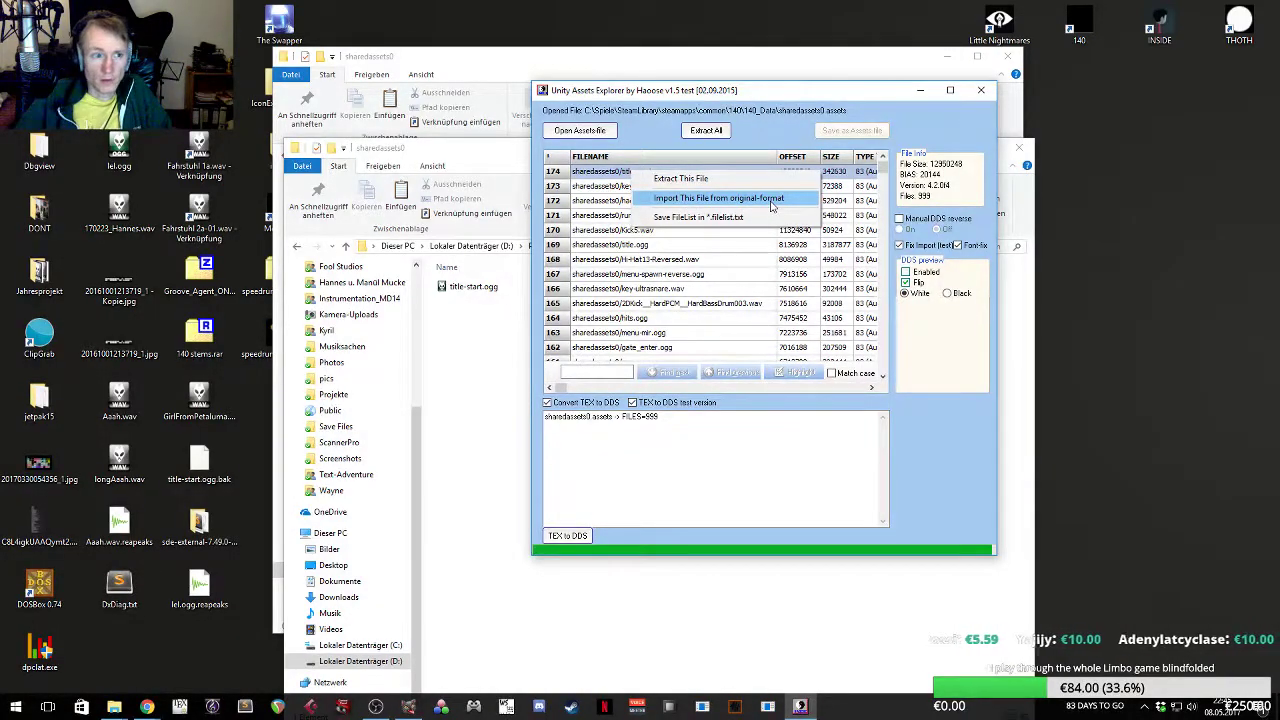
pyautogui.click(771, 206)
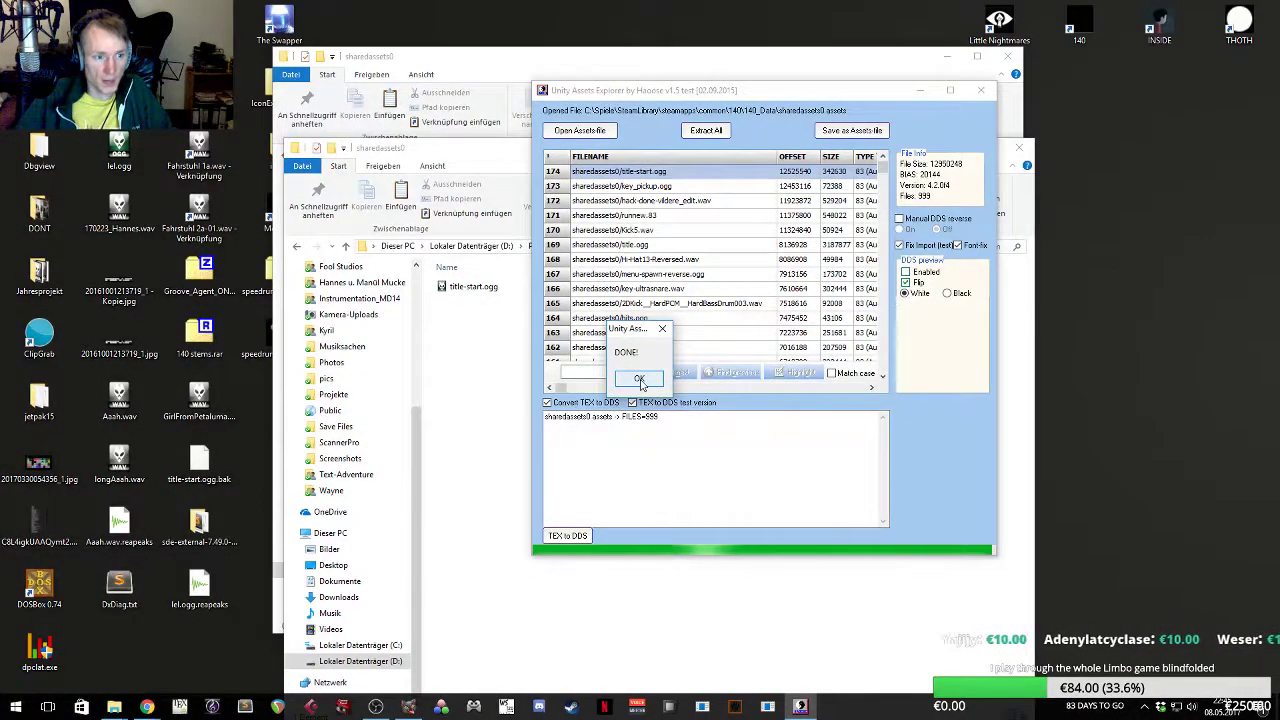
pyautogui.click(640, 380)
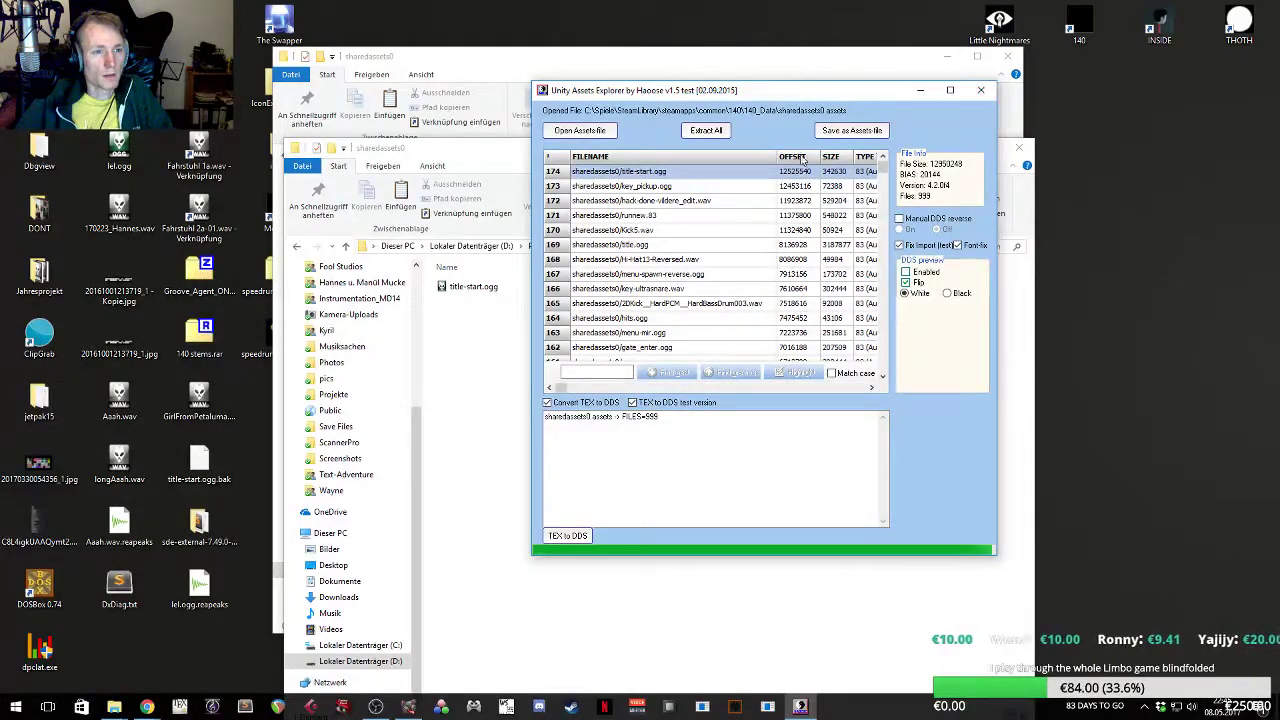
# - Save the modified assets over sharedassets0.assets in 140_Data and close Unity Assets Explorer
pyautogui.click(847, 131)
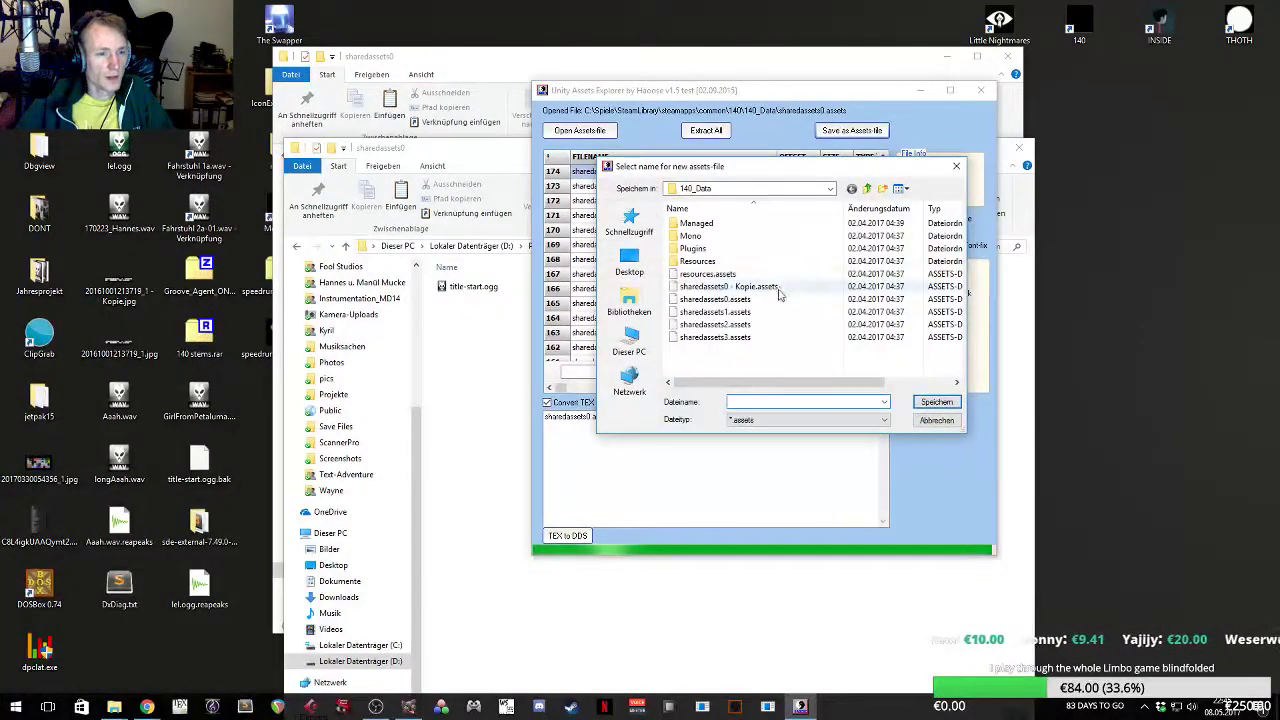
pyautogui.click(936, 401)
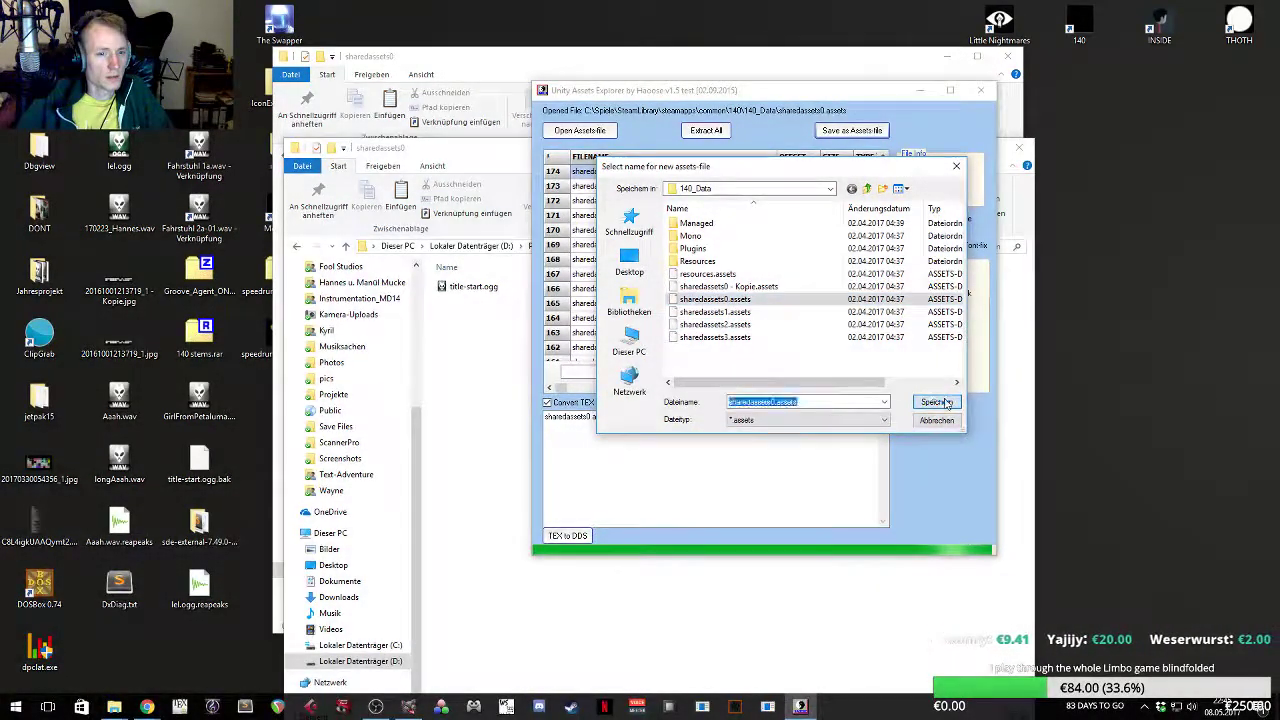
pyautogui.click(636, 400)
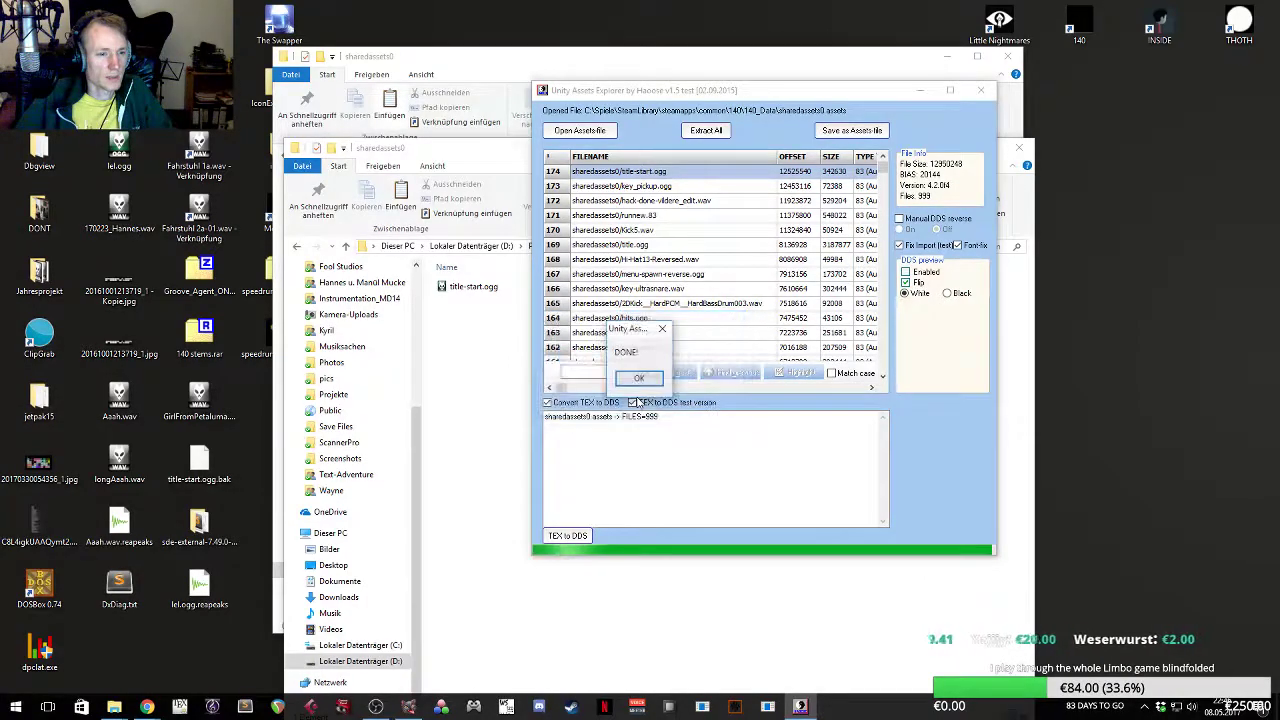
pyautogui.click(644, 384)
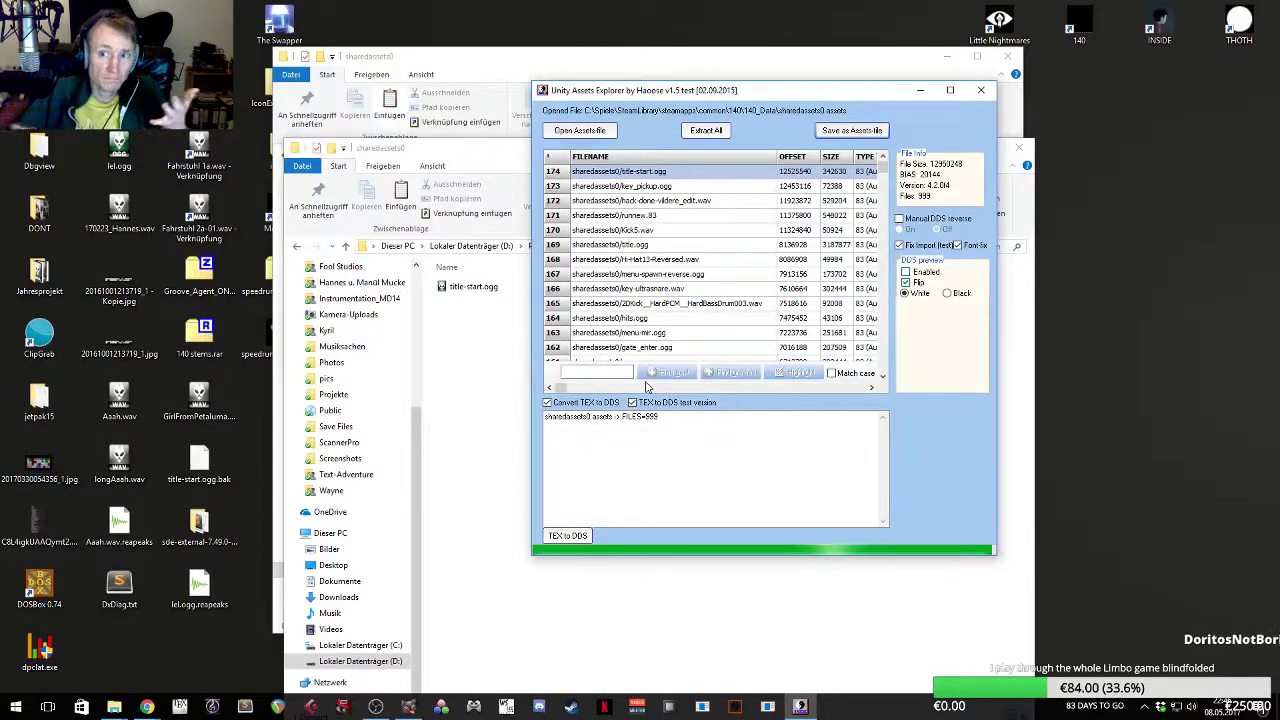
pyautogui.moveTo(716, 105); pyautogui.dragTo(700, 134)
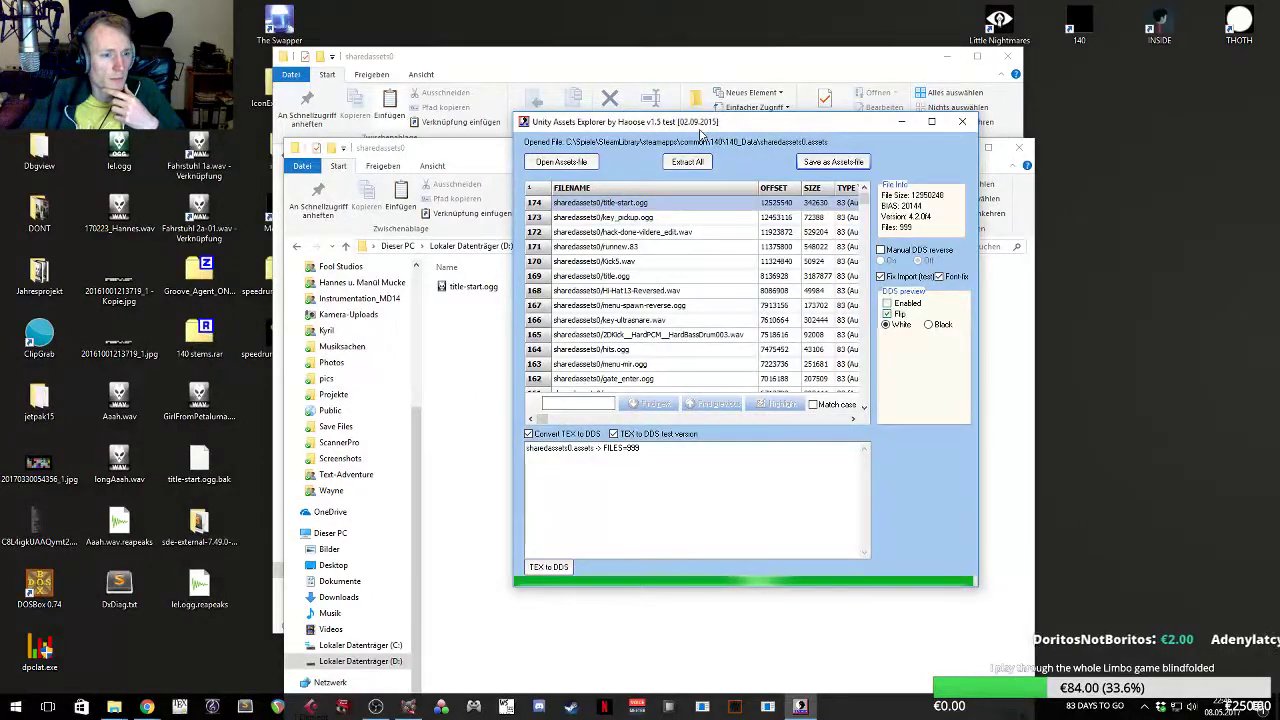
pyautogui.click(965, 122)
# - Launch 140 from the desktop at a screen resolution of 1280 x 720 to check the replaced title sound
pyautogui.moveTo(795, 155); pyautogui.dragTo(817, 86)
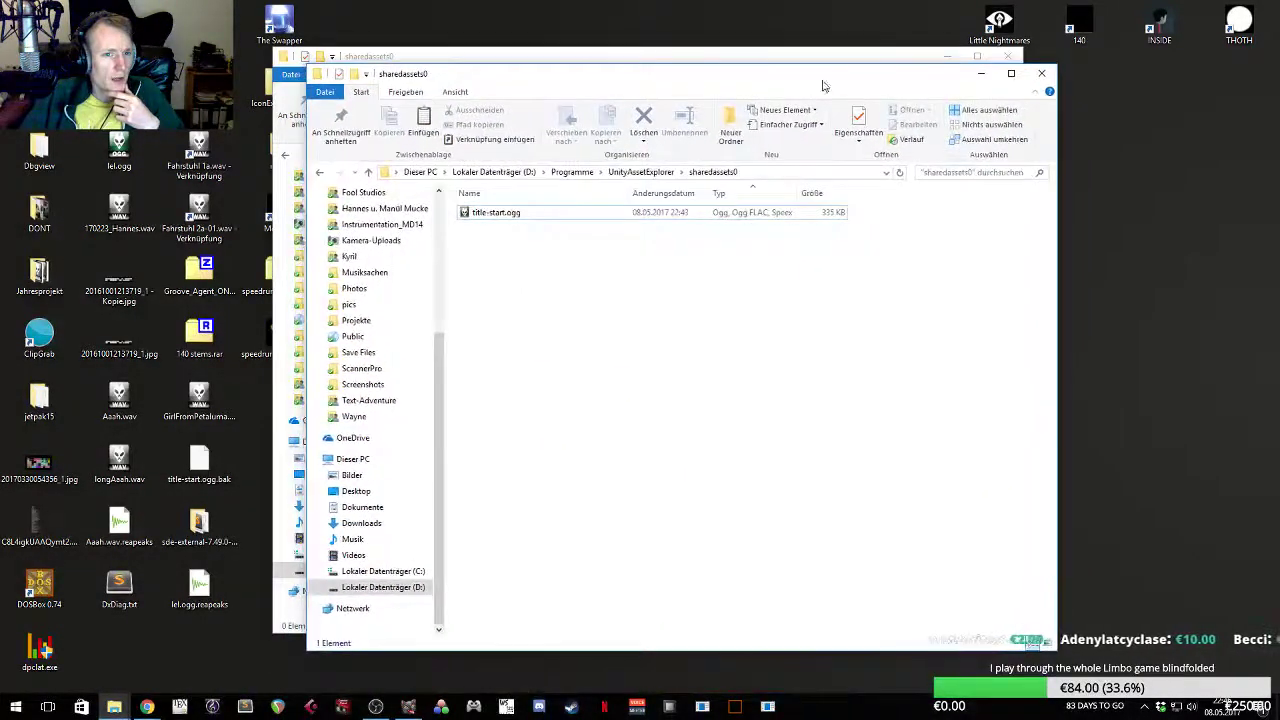
pyautogui.doubleClick(1079, 22)
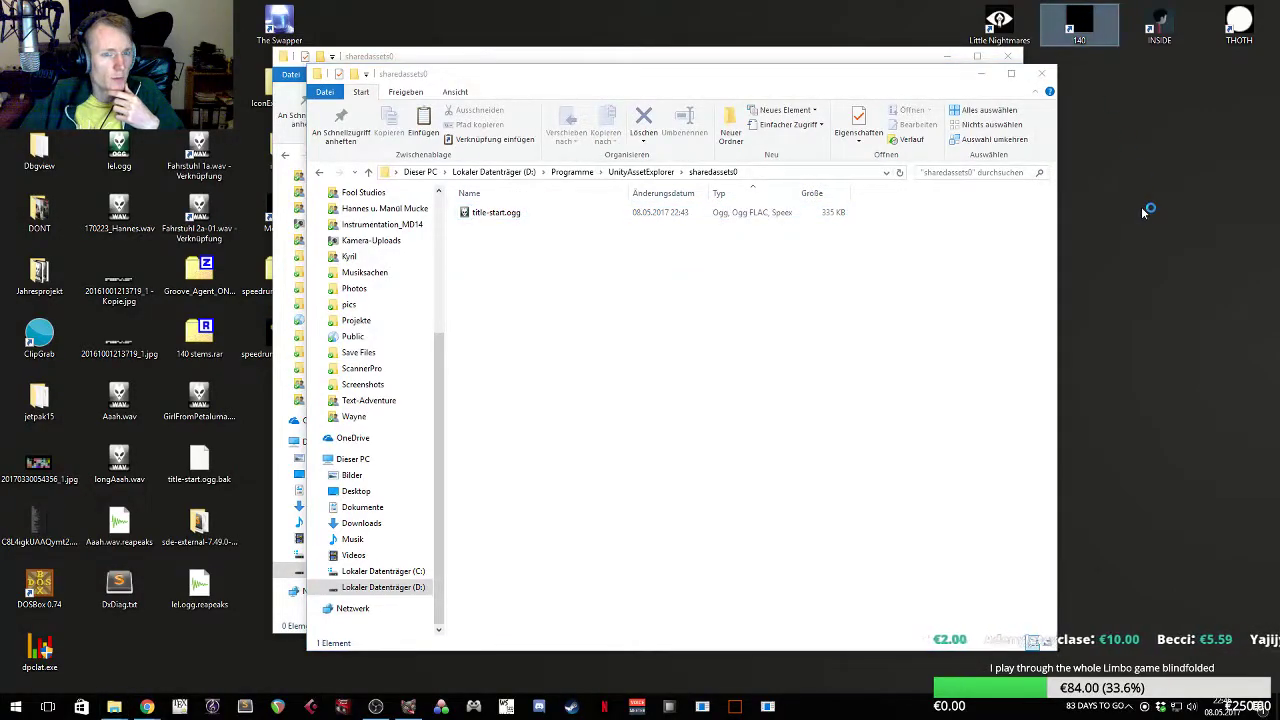
pyautogui.click(705, 488)
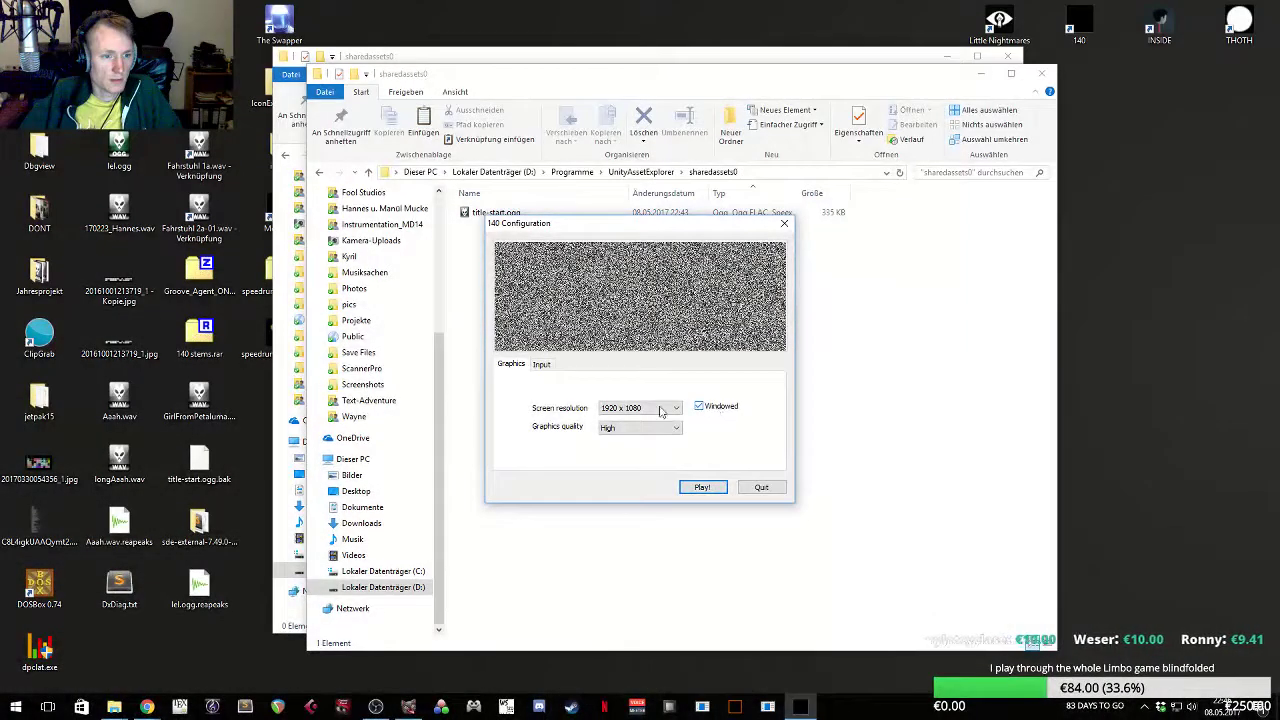
pyautogui.click(658, 409)
pyautogui.click(630, 420)
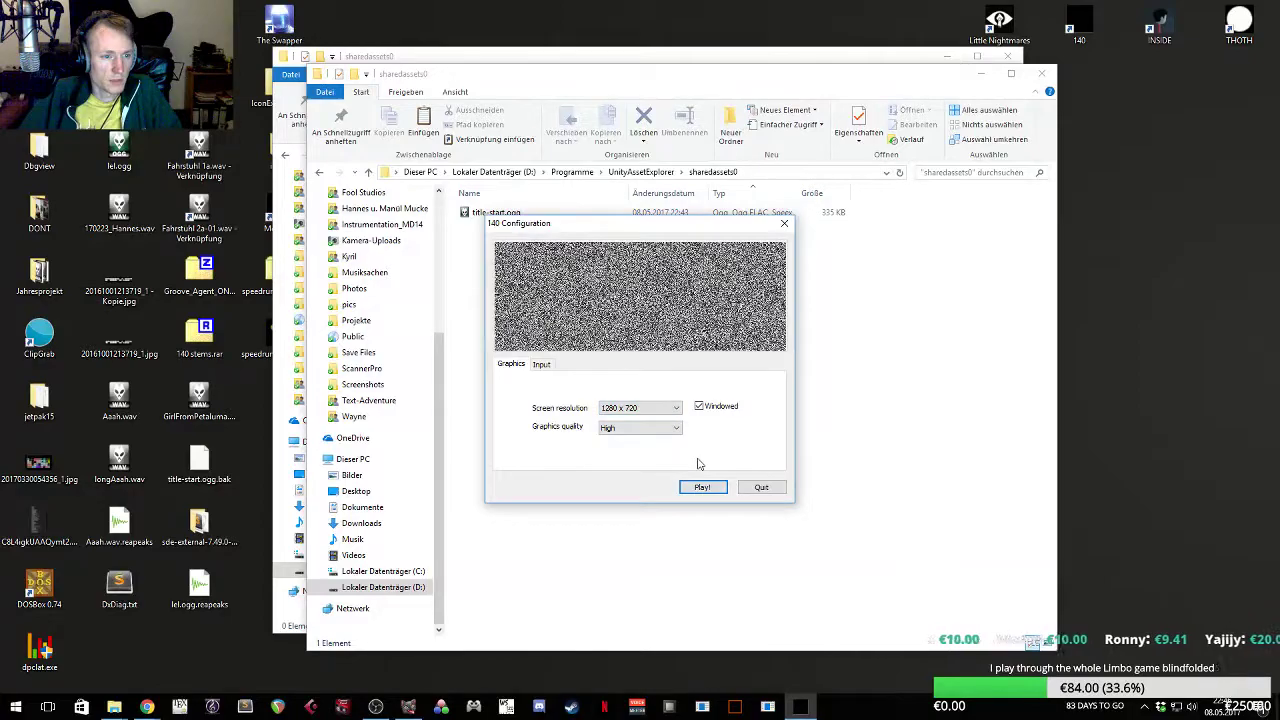
pyautogui.click(703, 488)
pyautogui.moveTo(717, 127)
pyautogui.mouseDown()
pyautogui.moveTo(743, 129)
pyautogui.moveTo(711, 146)
pyautogui.moveTo(640, 133)
pyautogui.moveTo(689, 134)
pyautogui.moveTo(688, 147)
pyautogui.moveTo(696, 131)
pyautogui.mouseUp()
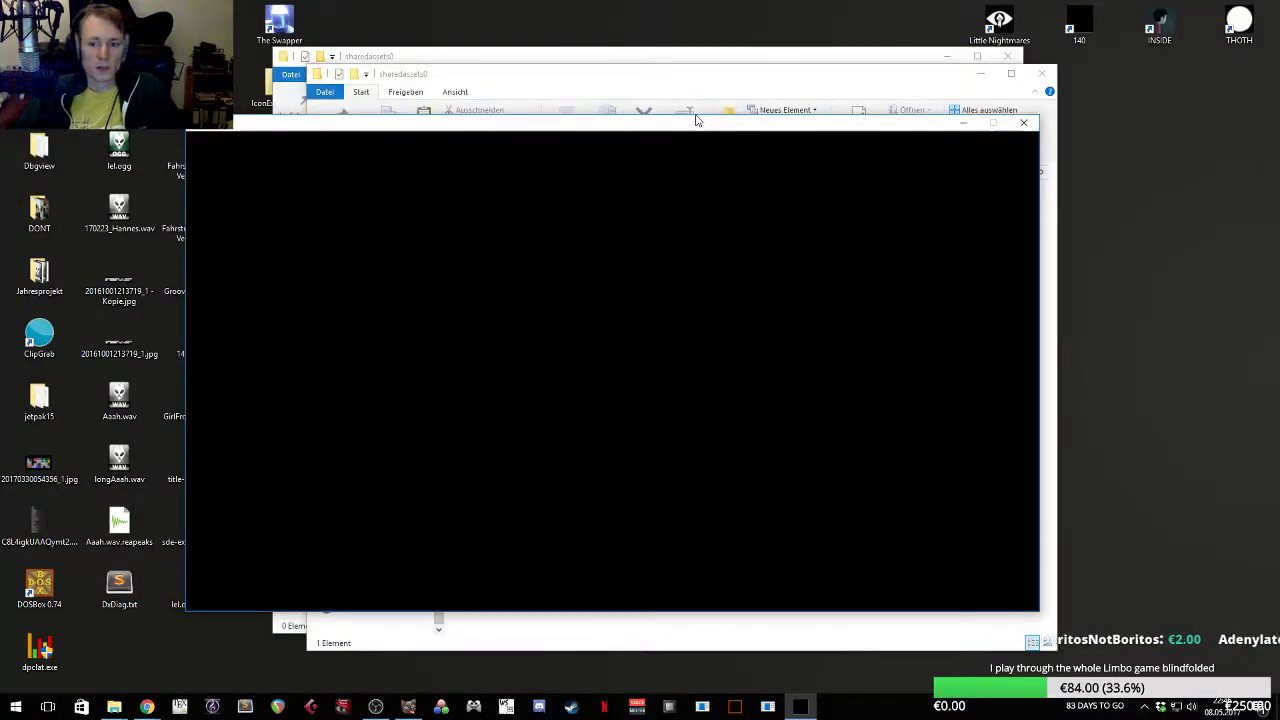
# - Quit 140 and clear both sharedassets0 folder windows from the desktop
pyautogui.hotkey('alt', 'F4')
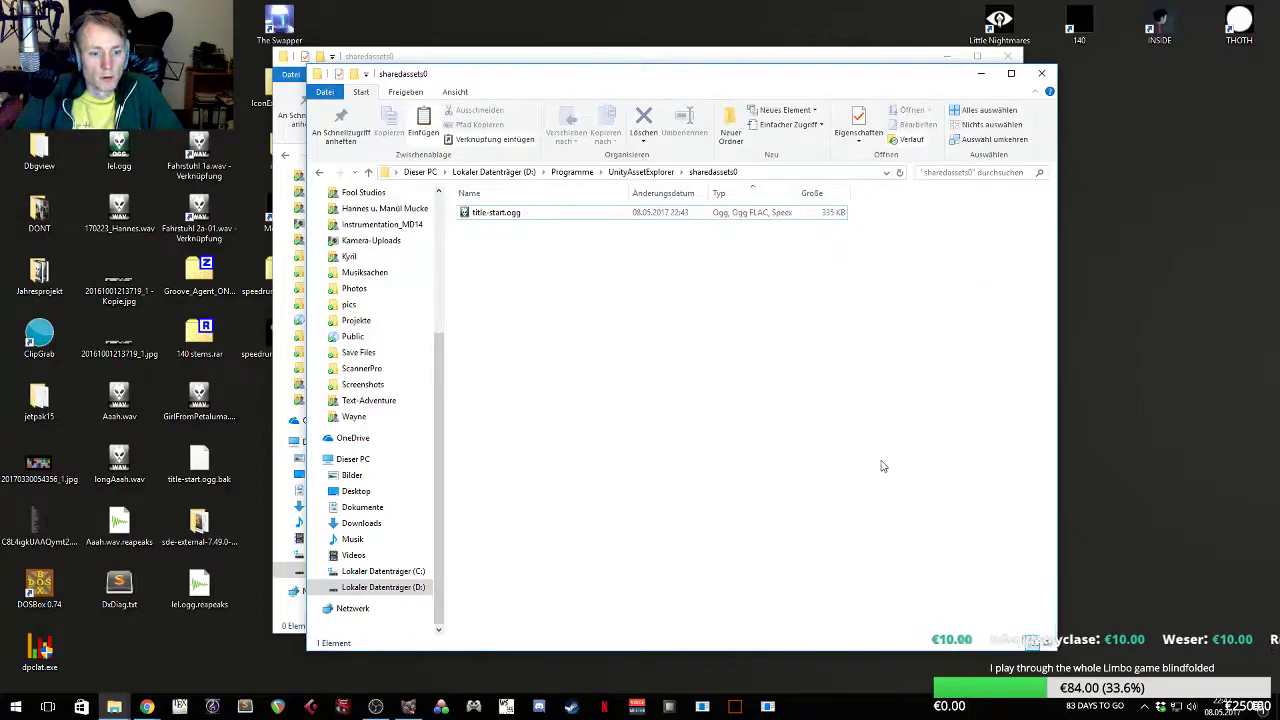
pyautogui.moveTo(778, 81); pyautogui.dragTo(706, 55)
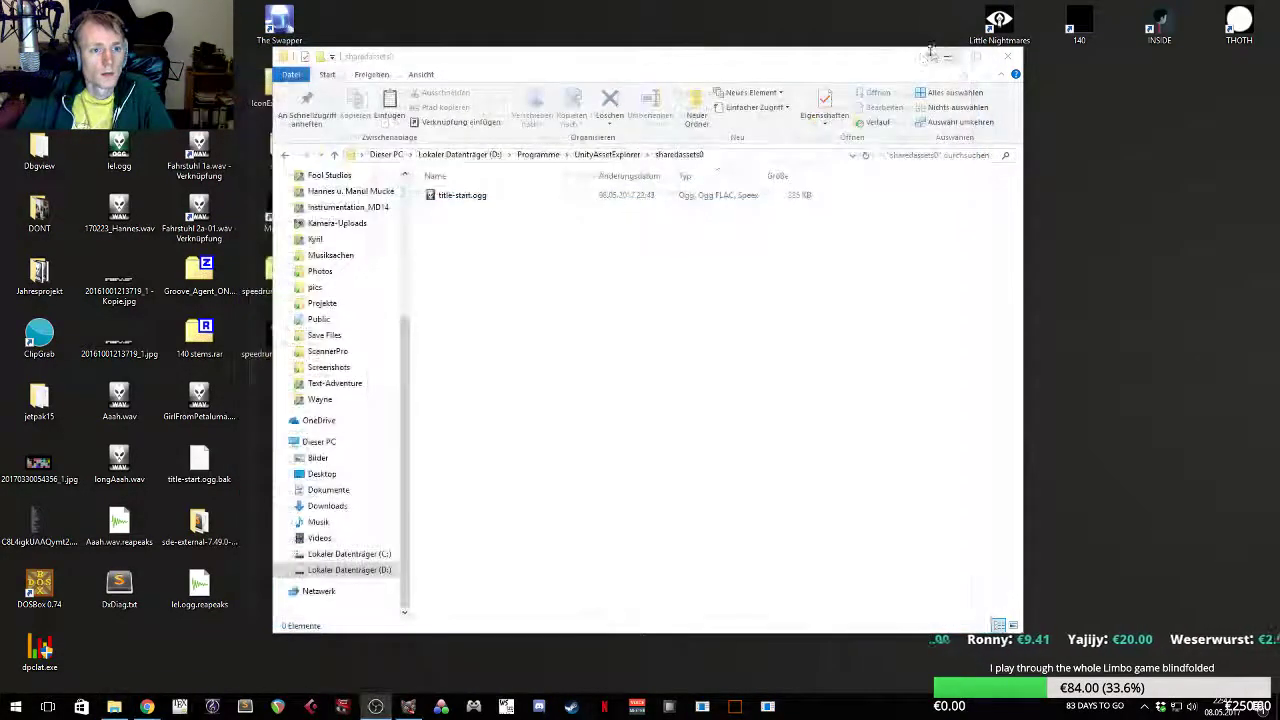
pyautogui.click(969, 47)
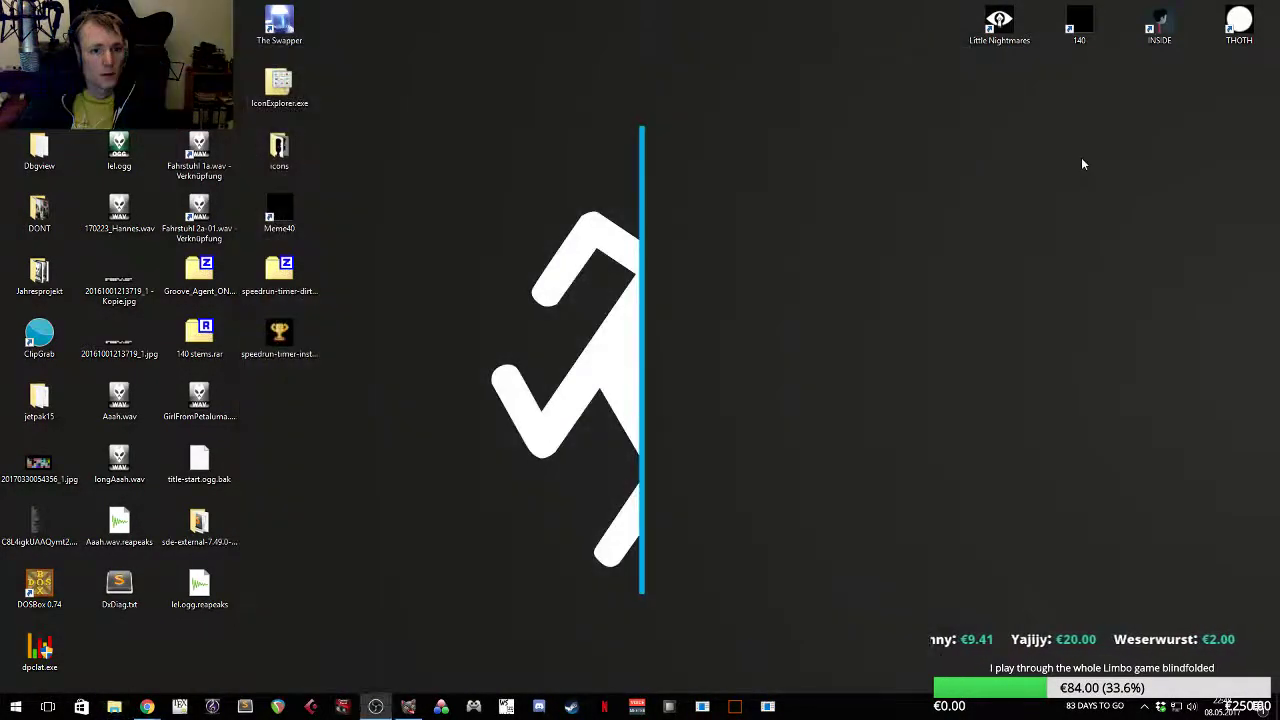
# - Open the 140 shortcut's file location and delete the modified sharedassets0.assets from the 140_Data folder
pyautogui.rightClick(1060, 36)
pyautogui.click(1100, 59)
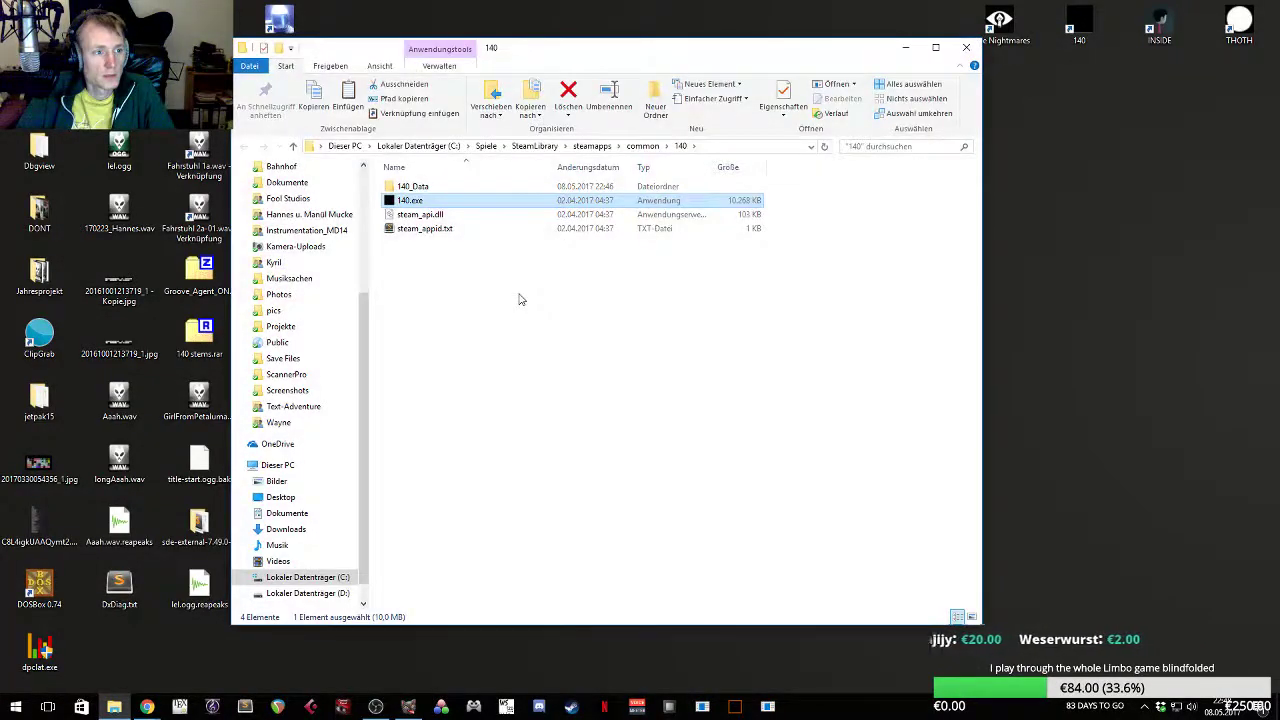
pyautogui.doubleClick(422, 186)
pyautogui.click(460, 368)
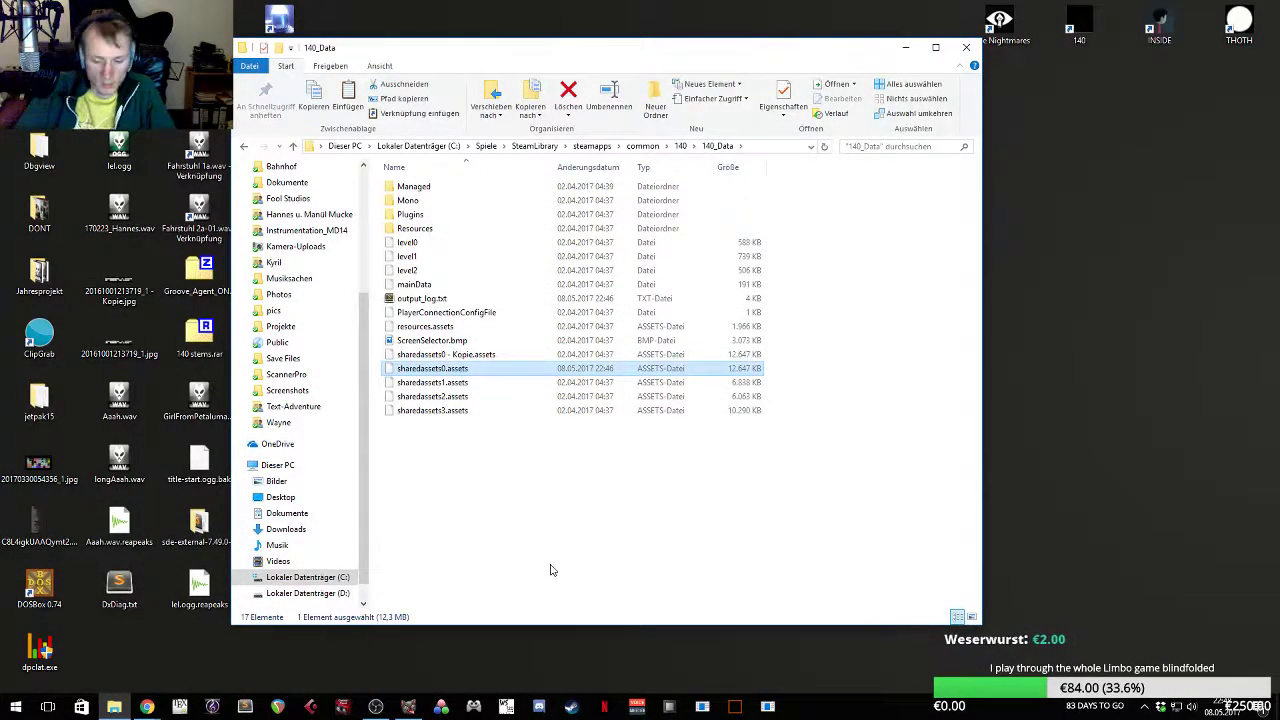
pyautogui.click(550, 570)
# - Restore the original assets by renaming the backup "sharedassets0 - Kopie.assets" to sharedassets0.assets
pyautogui.rightClick(477, 354)
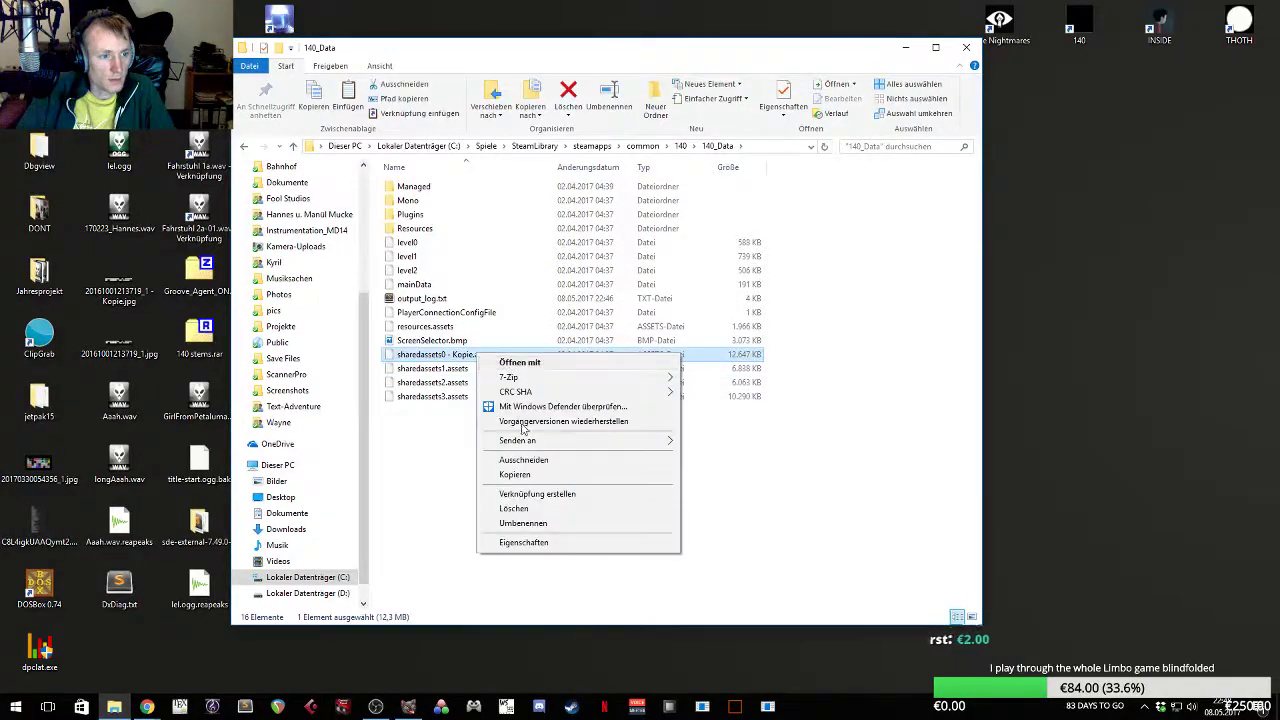
pyautogui.click(523, 523)
pyautogui.press('Right')
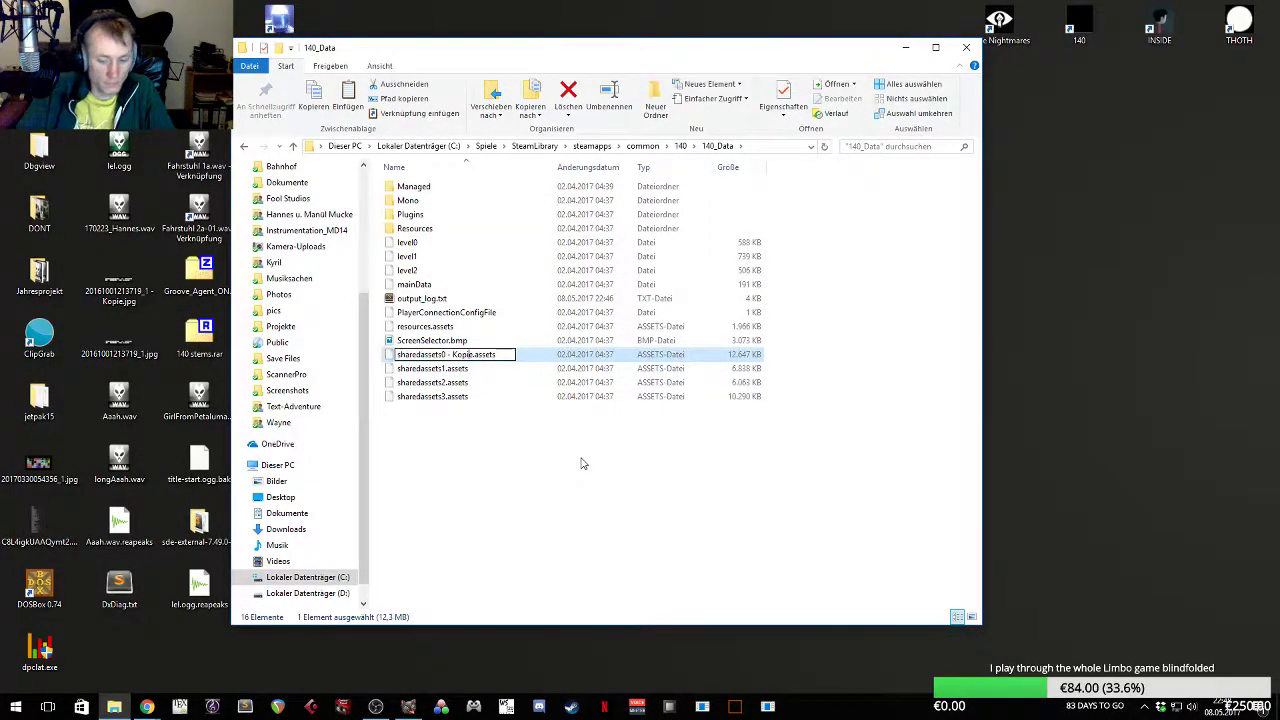
pyautogui.press('BackSpace')
pyautogui.press('BackSpace')
pyautogui.press('BackSpace')
pyautogui.press('BackSpace')
pyautogui.press('BackSpace')
pyautogui.press('BackSpace')
pyautogui.press('BackSpace')
pyautogui.press('BackSpace')
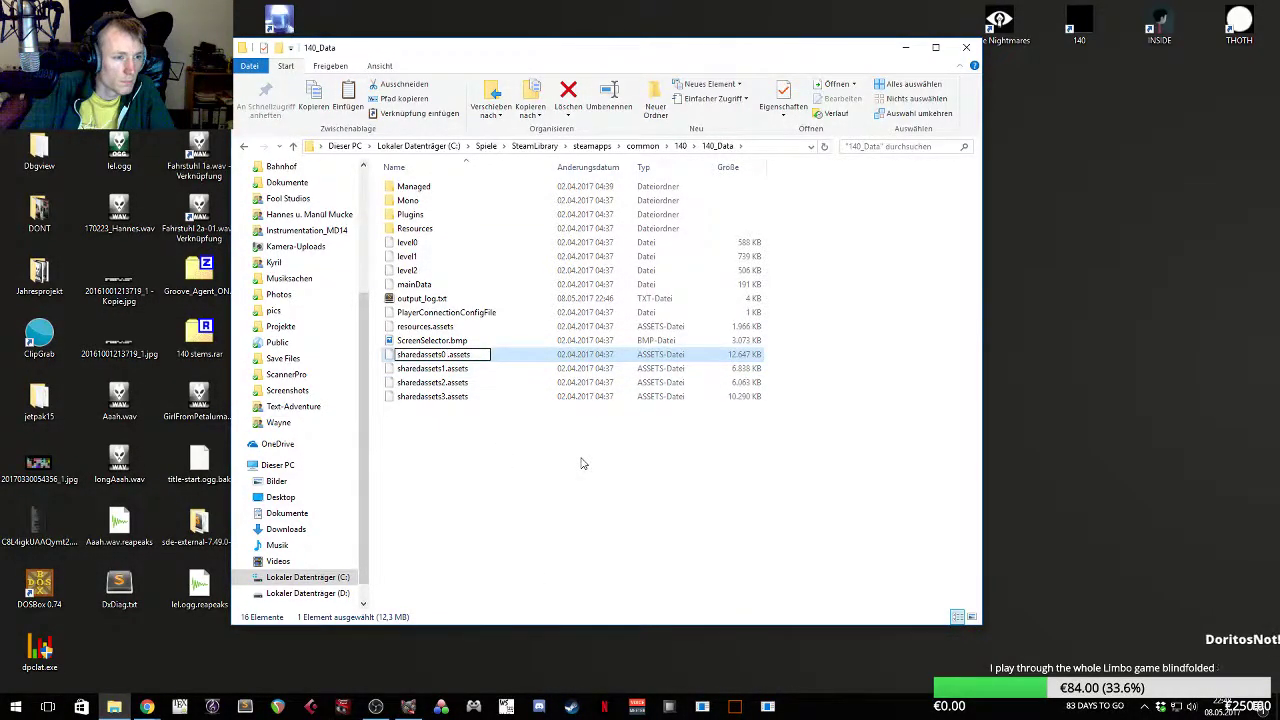
pyautogui.press('Return')
pyautogui.click(584, 465)
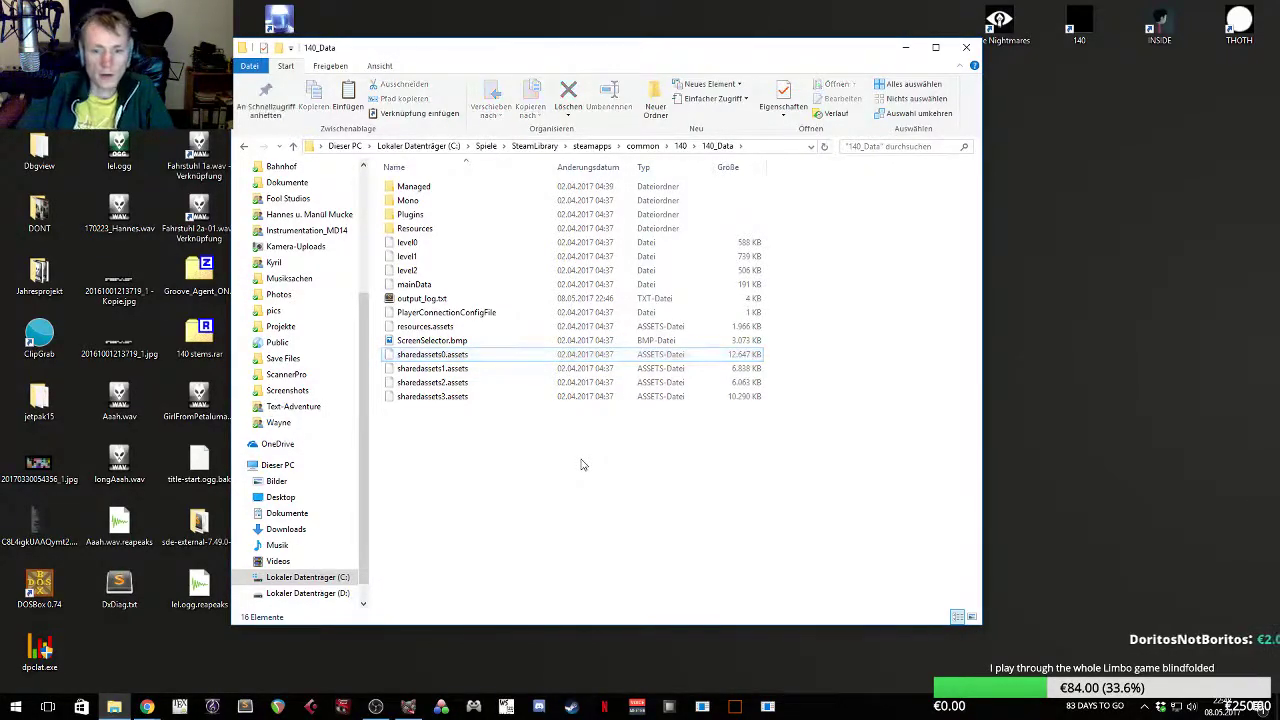